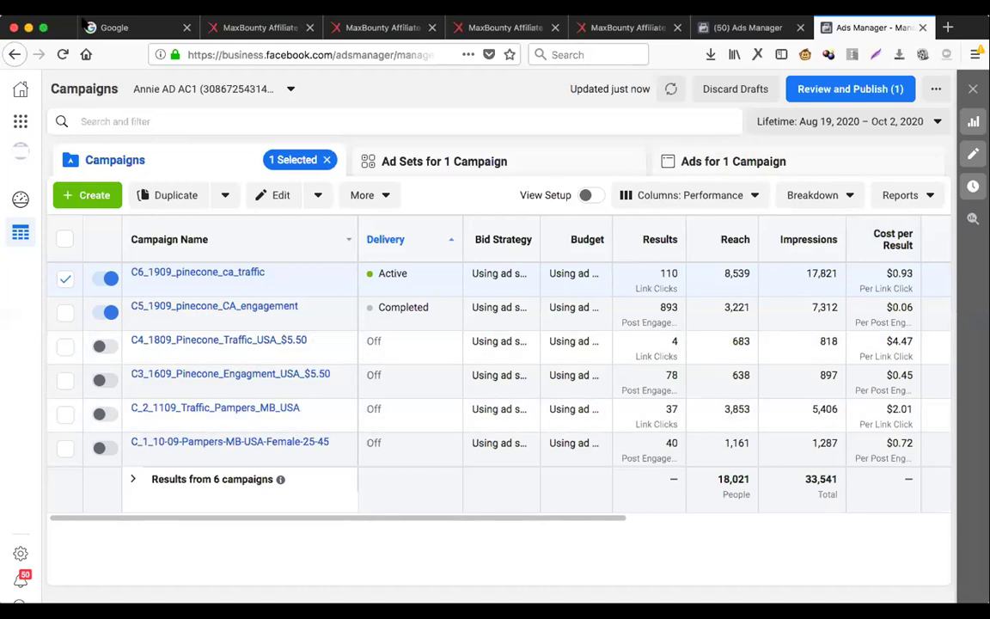
# Show the ad sets of the C6_1909_pinecone_ca_traffic campaign and select the 1stOctober-Adset7 ad set.
pyautogui.click(44, 29)
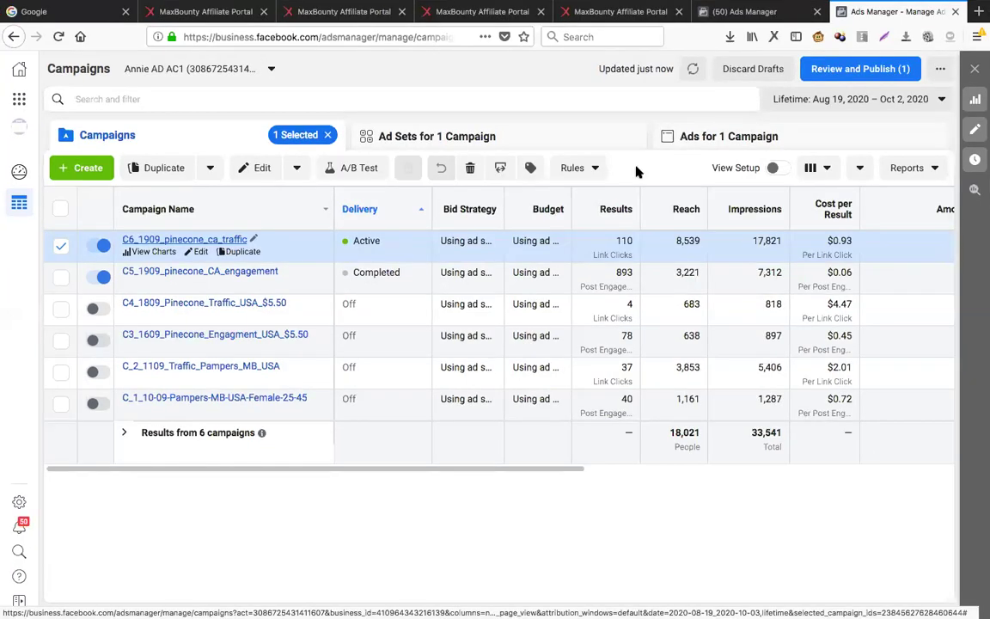
pyautogui.moveTo(173, 246)
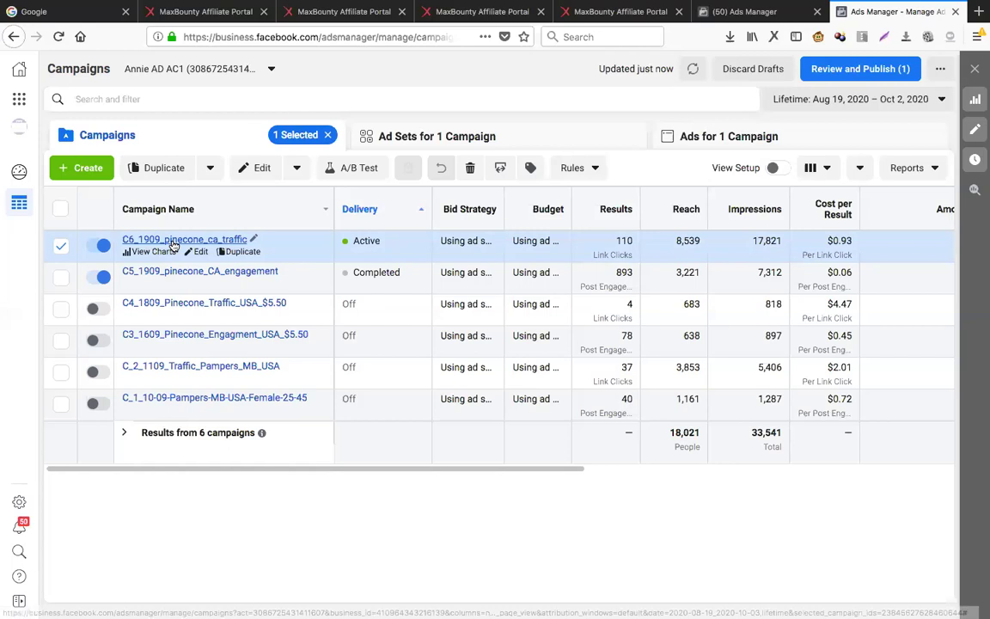
pyautogui.click(173, 244)
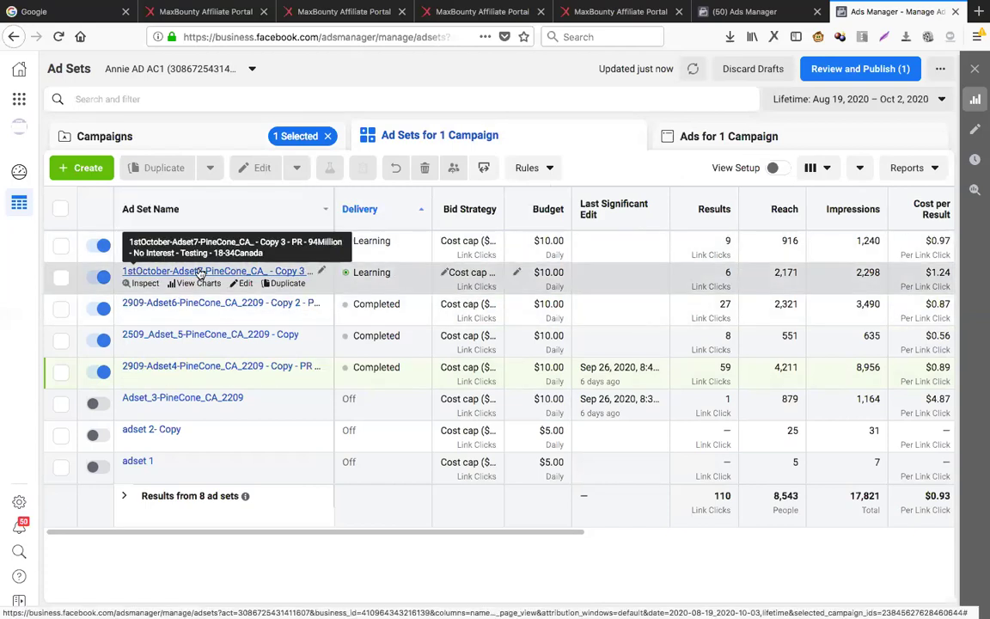
pyautogui.click(199, 273)
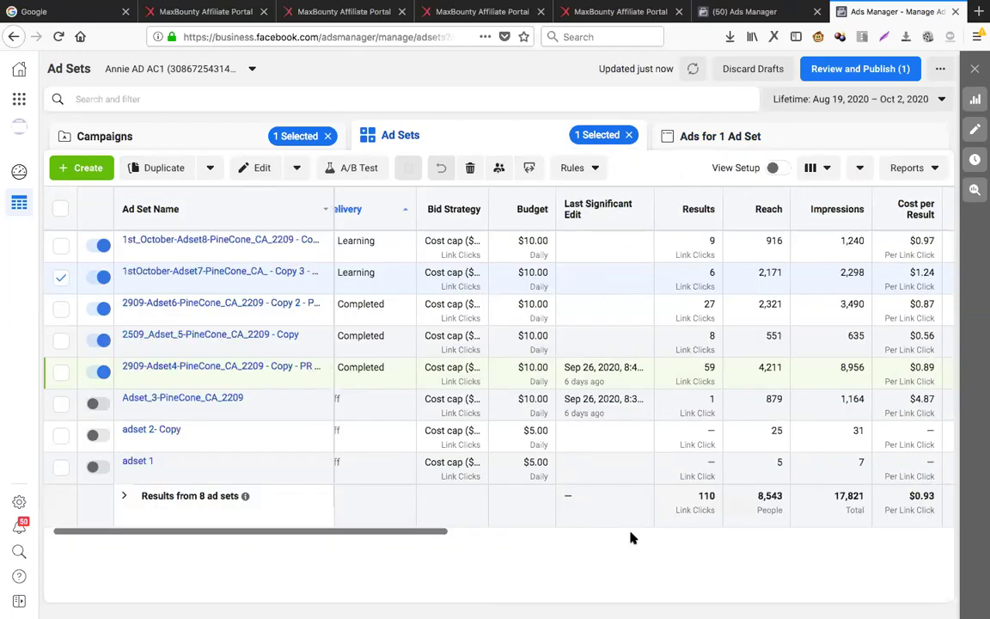
# Switch the ad set table's columns to the Engagement (Default) preset.
pyautogui.hscroll(5, 631, 532)
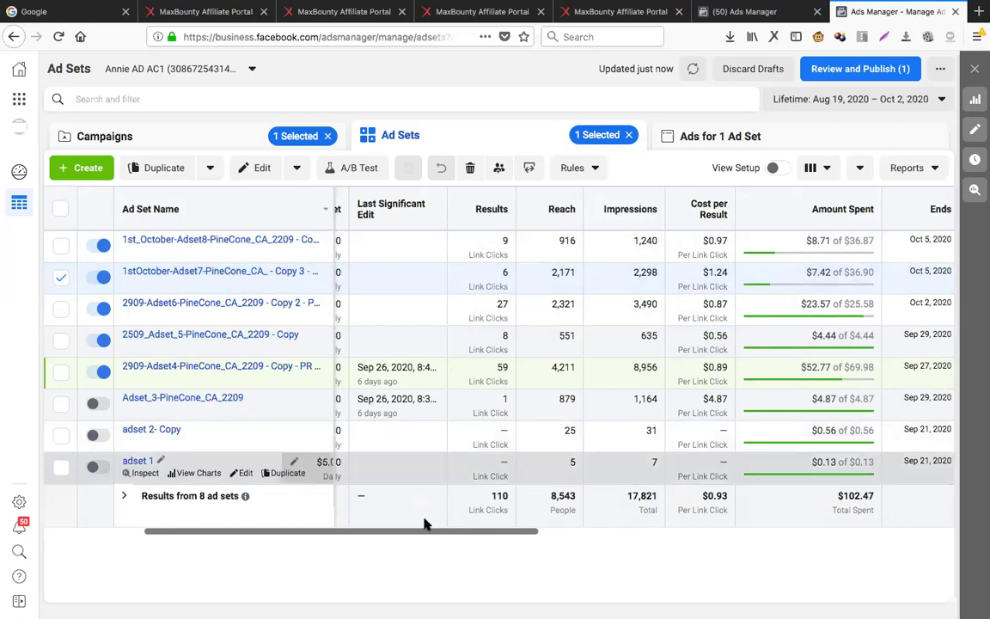
pyautogui.moveTo(367, 534); pyautogui.dragTo(469, 534)
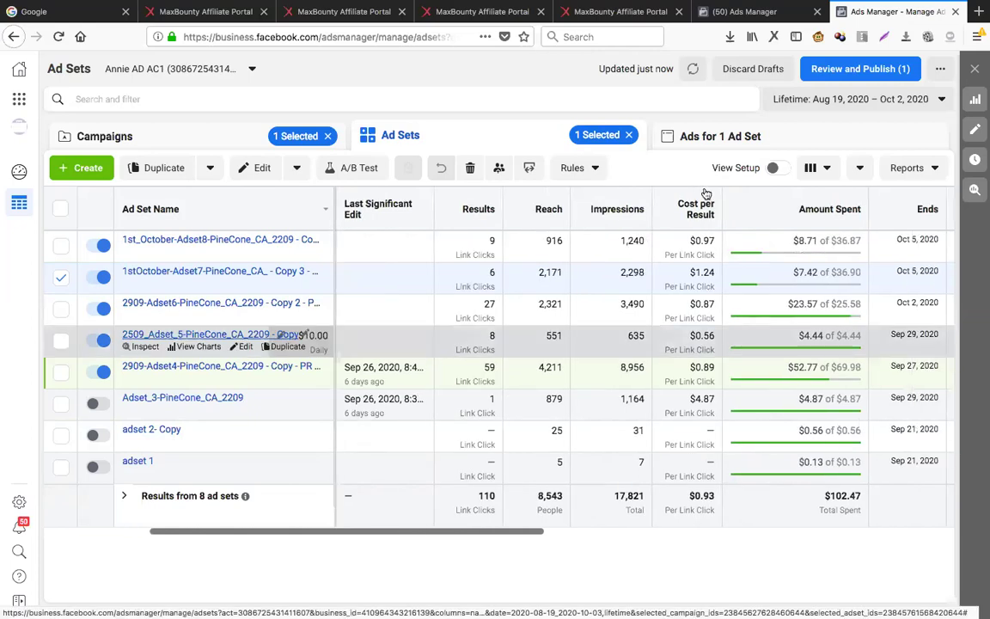
pyautogui.click(826, 169)
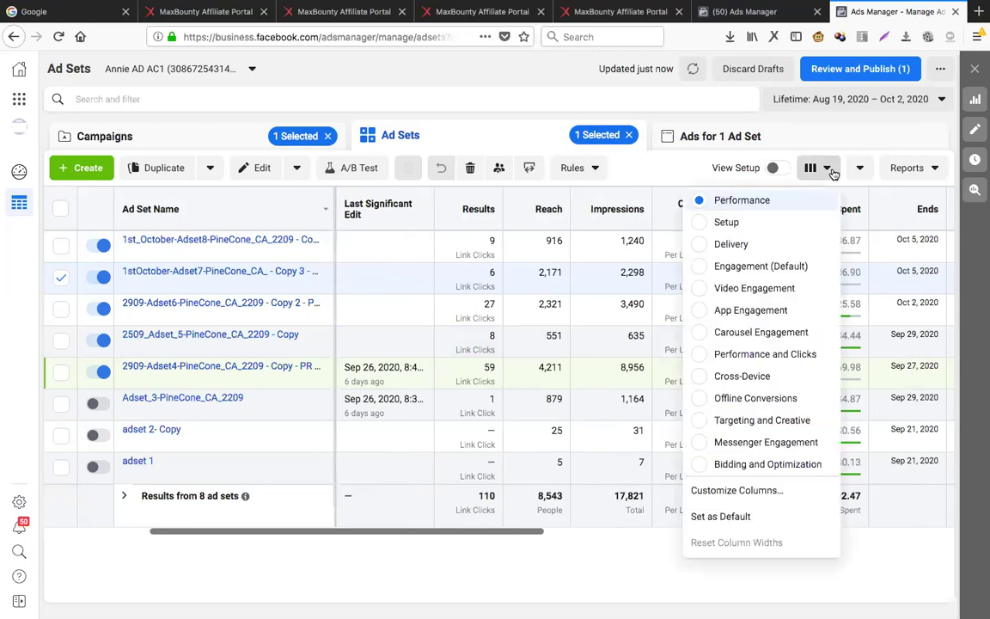
pyautogui.click(830, 169)
pyautogui.click(830, 170)
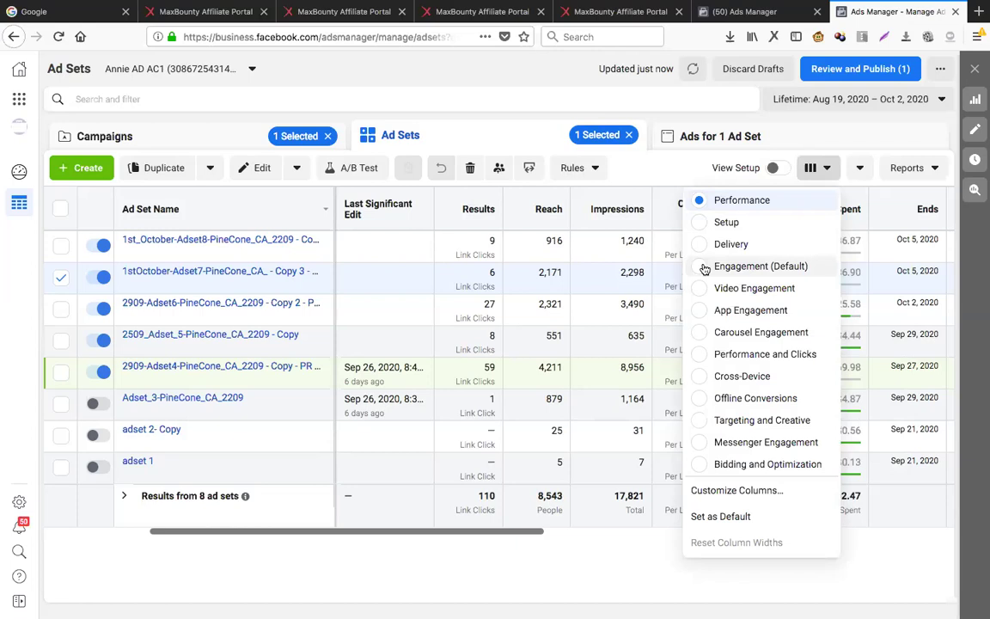
pyautogui.click(704, 267)
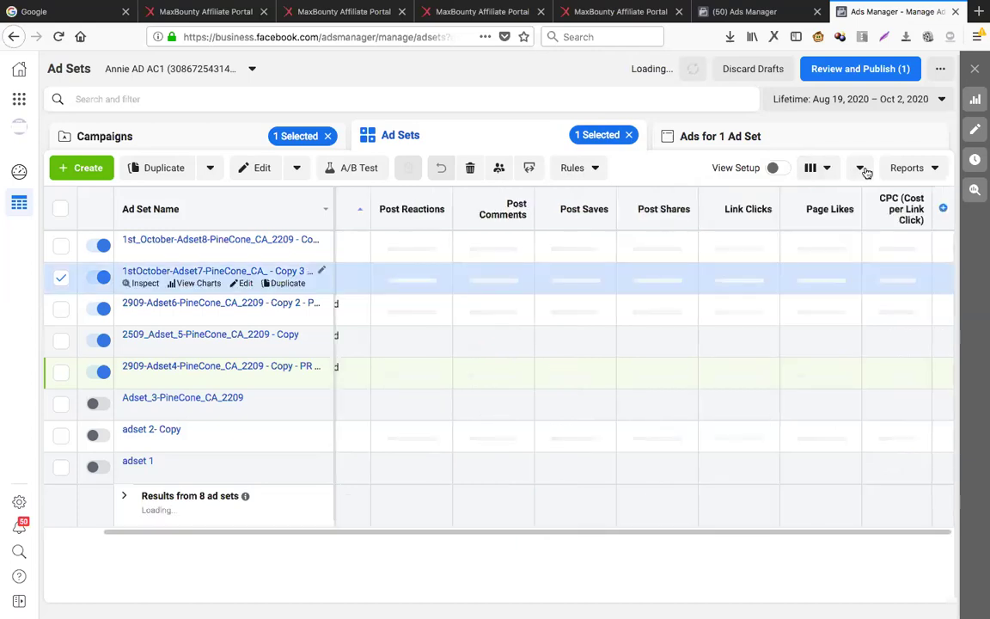
pyautogui.click(861, 169)
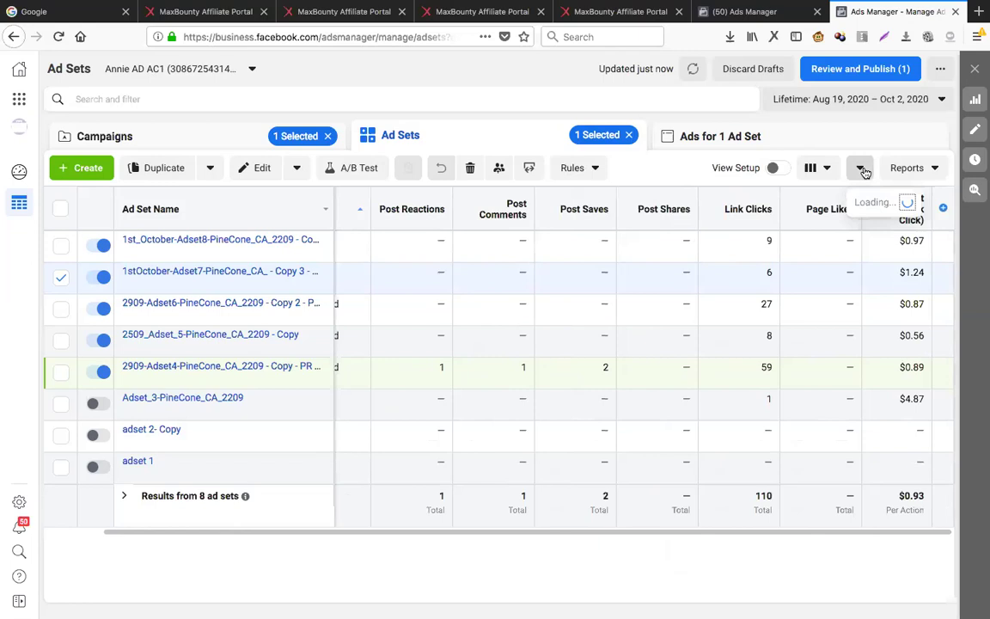
pyautogui.click(866, 172)
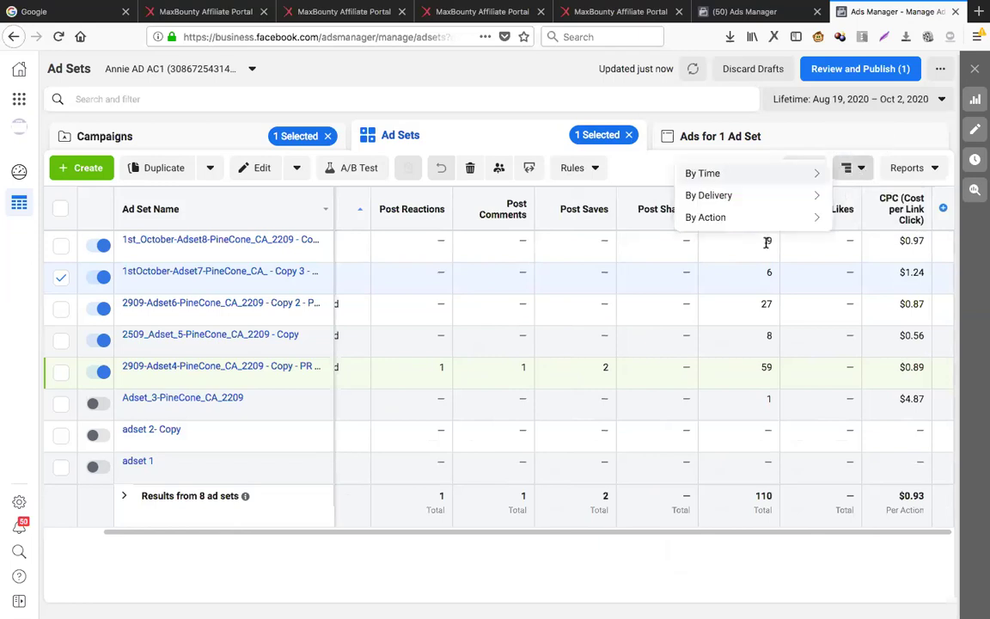
pyautogui.click(864, 170)
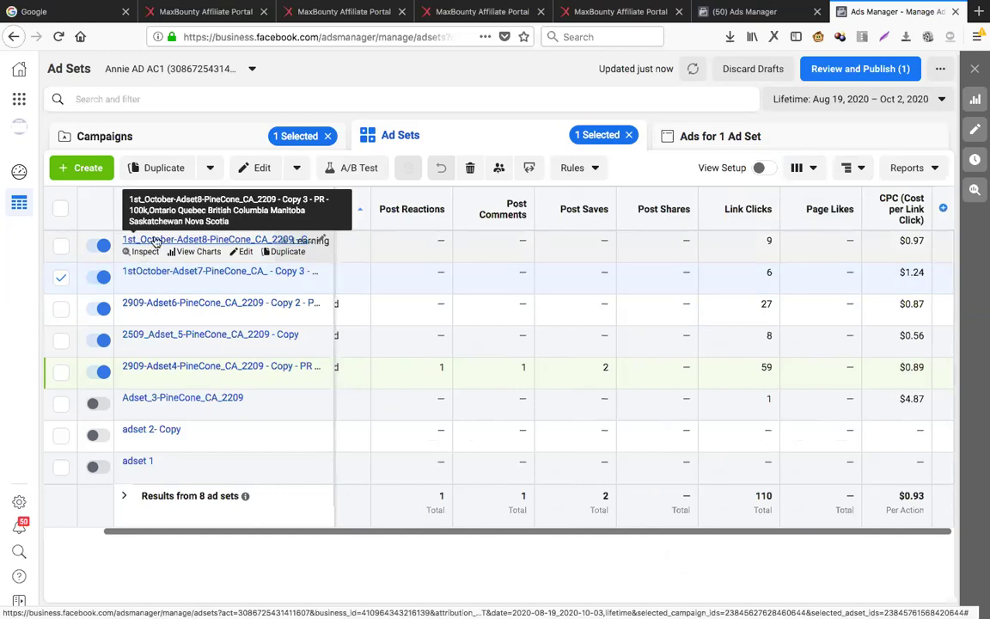
# Set the reporting date range to Oct 1, 2020 – Oct 2, 2020 and update the ad set table.
pyautogui.click(928, 101)
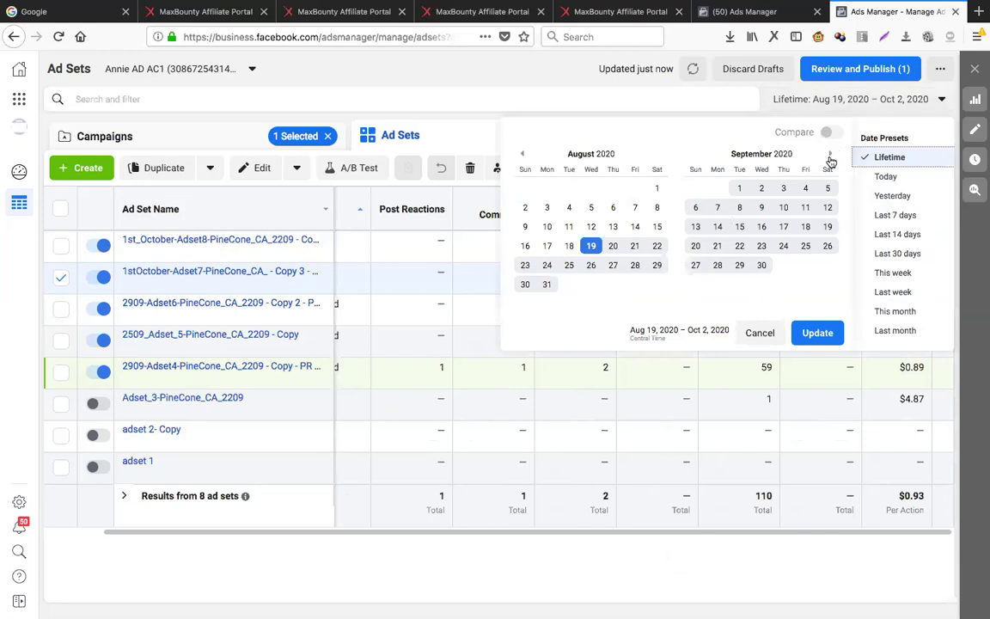
pyautogui.click(830, 158)
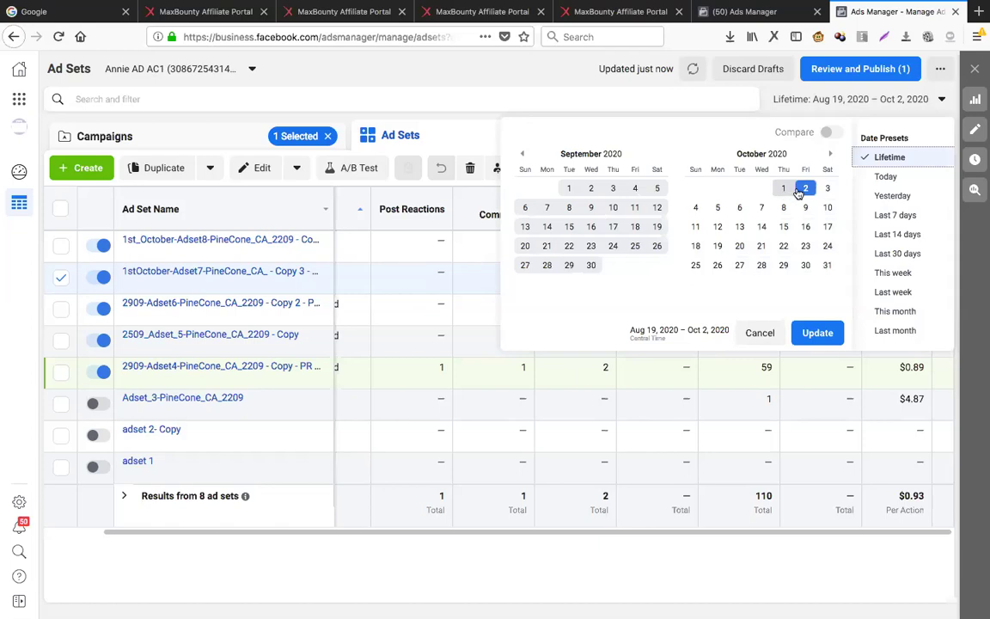
pyautogui.click(782, 188)
pyautogui.click(806, 189)
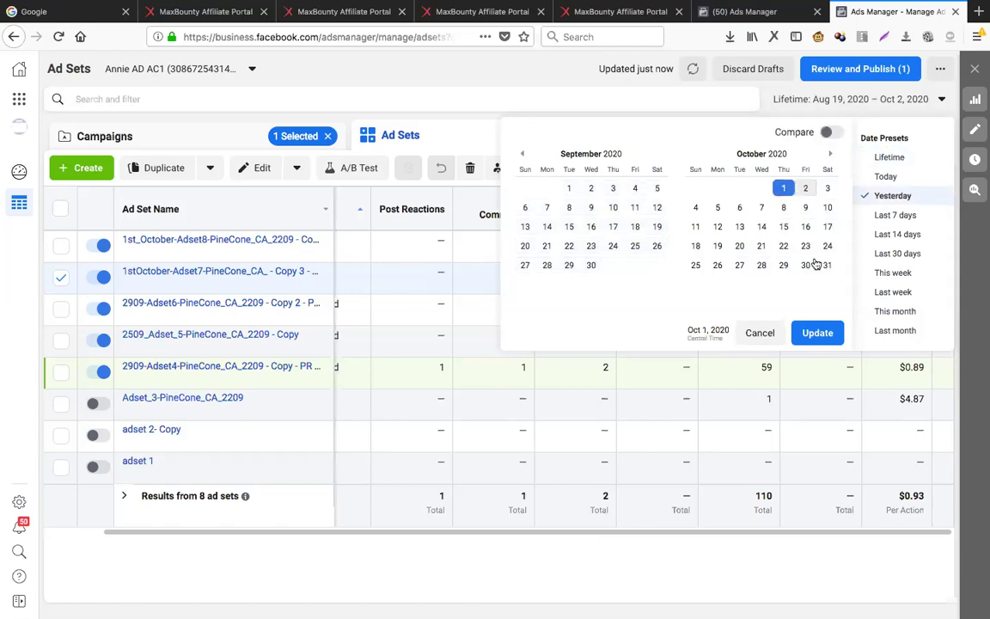
pyautogui.click(815, 332)
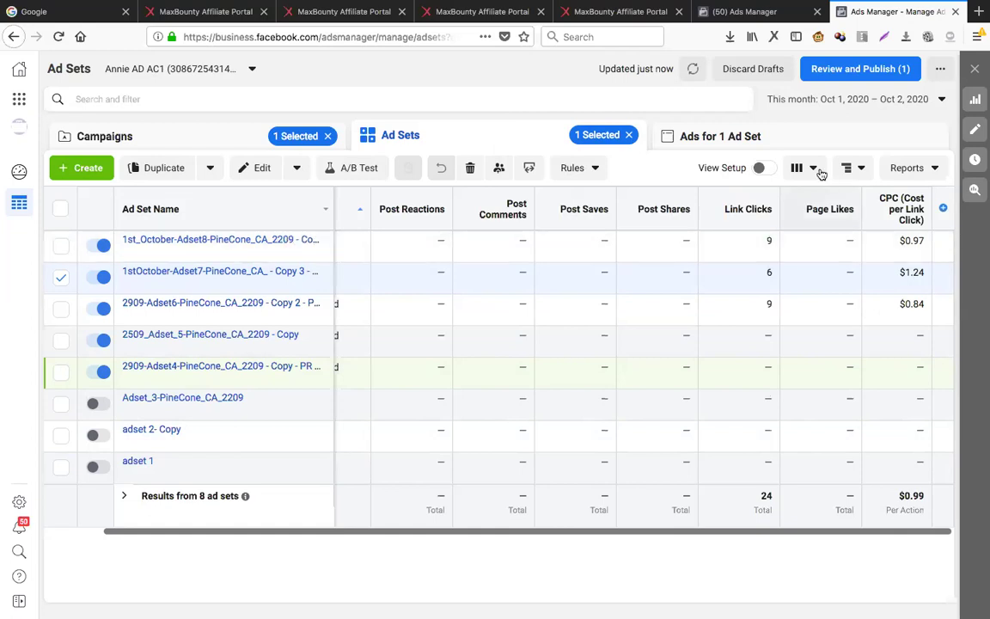
# Break down the ad set results by delivery region.
pyautogui.click(866, 175)
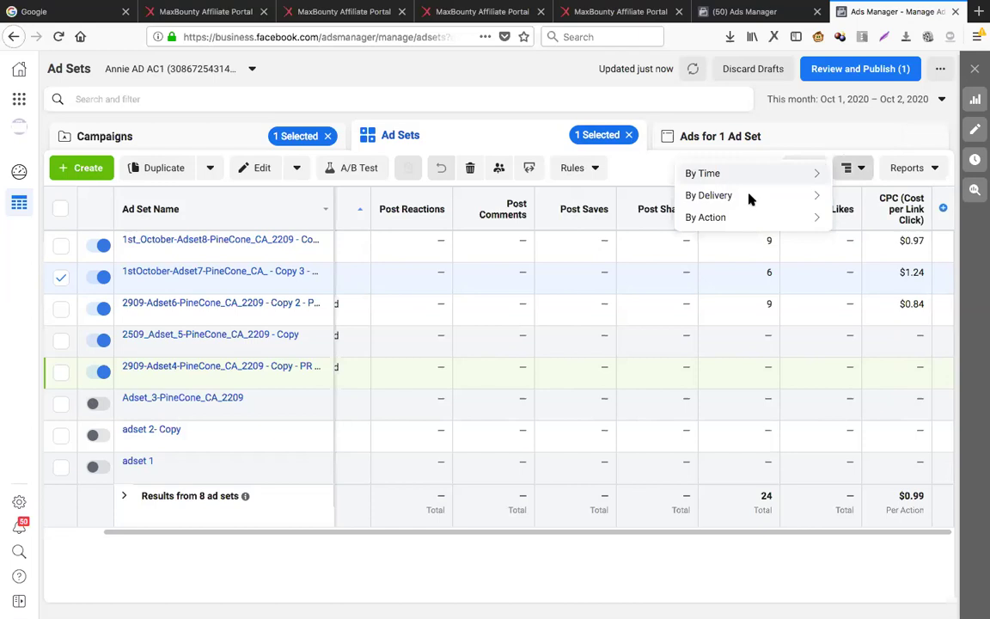
pyautogui.moveTo(751, 198)
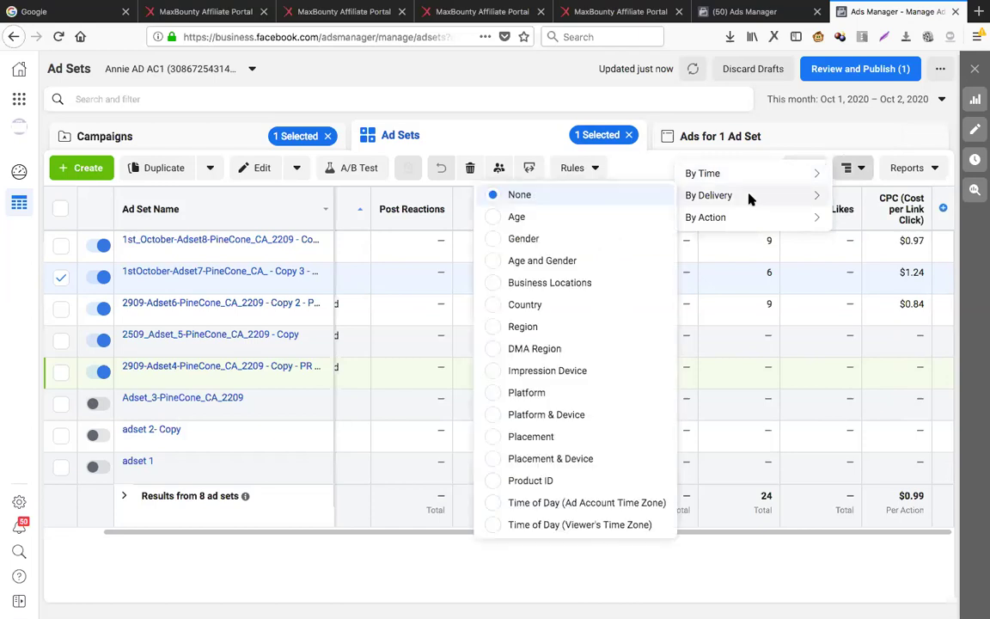
pyautogui.click(493, 330)
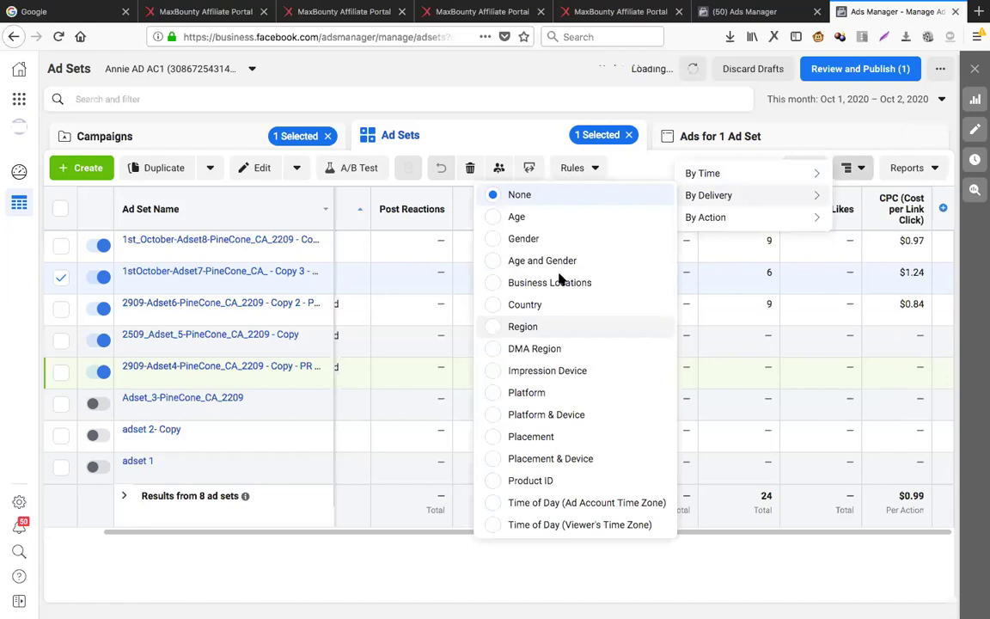
pyautogui.click(866, 173)
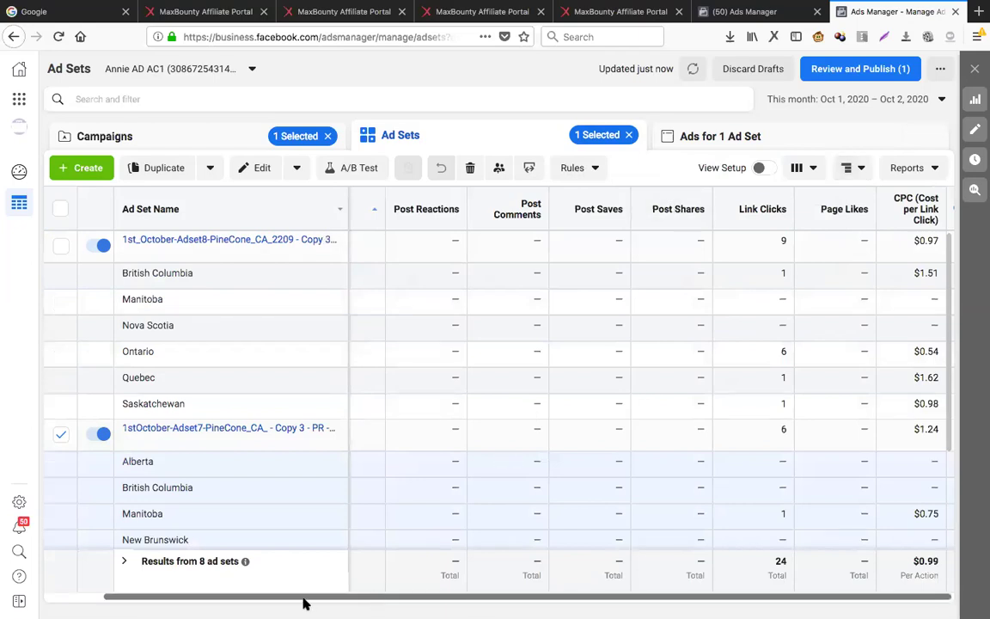
# Select the 1st_October-Adset8 ad set together with its region rows instead of Adset7.
pyautogui.hscroll(-2, 302, 603)
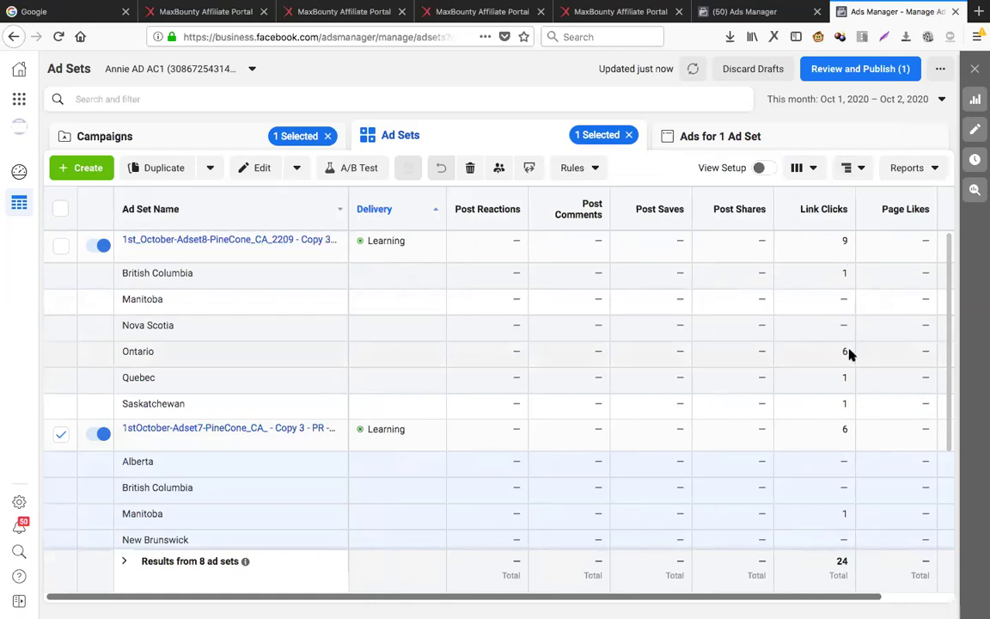
pyautogui.keyDown('shift'); pyautogui.click(737, 361); pyautogui.keyUp('shift')
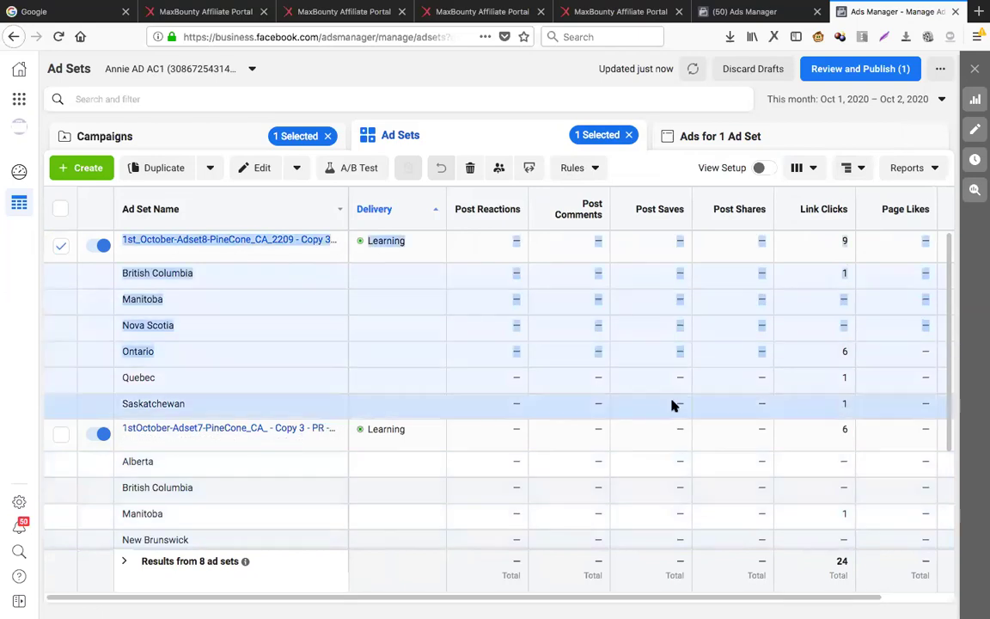
pyautogui.click(861, 169)
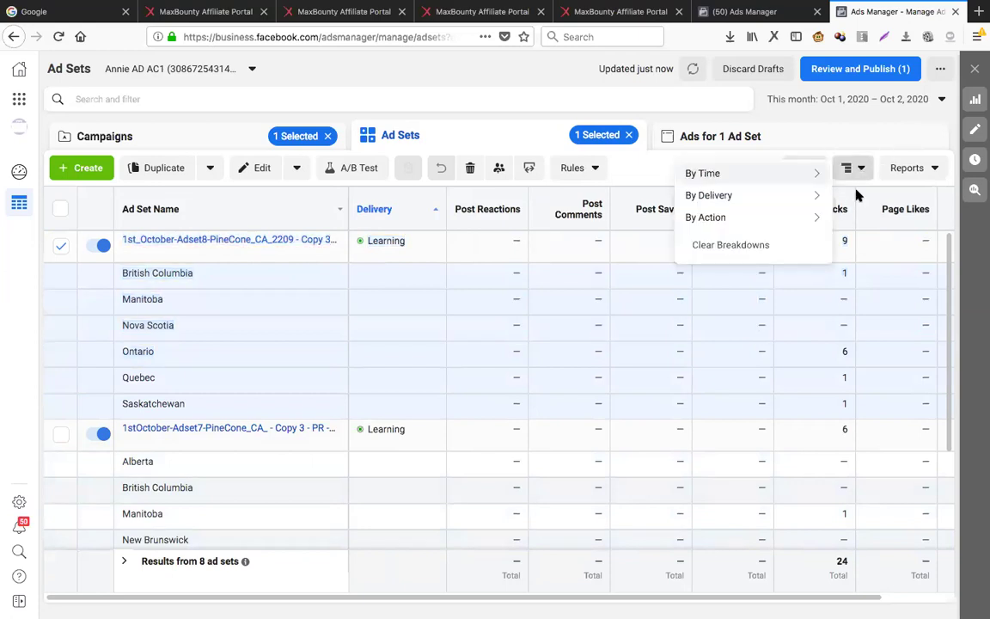
pyautogui.click(827, 354)
# Switch the ad set table's columns back to the Performance preset.
pyautogui.moveTo(722, 598); pyautogui.dragTo(797, 597)
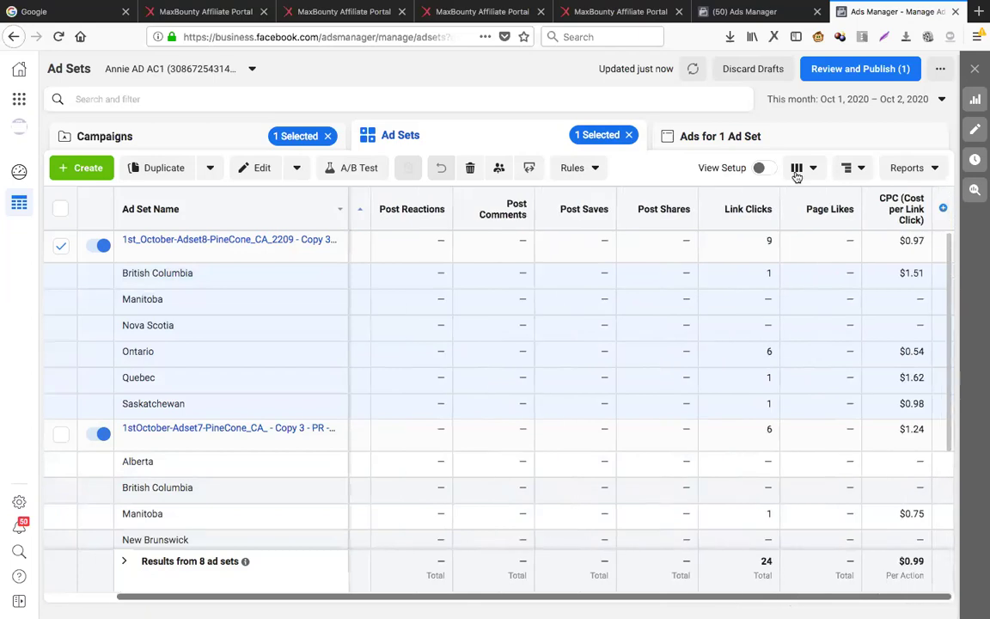
pyautogui.click(813, 171)
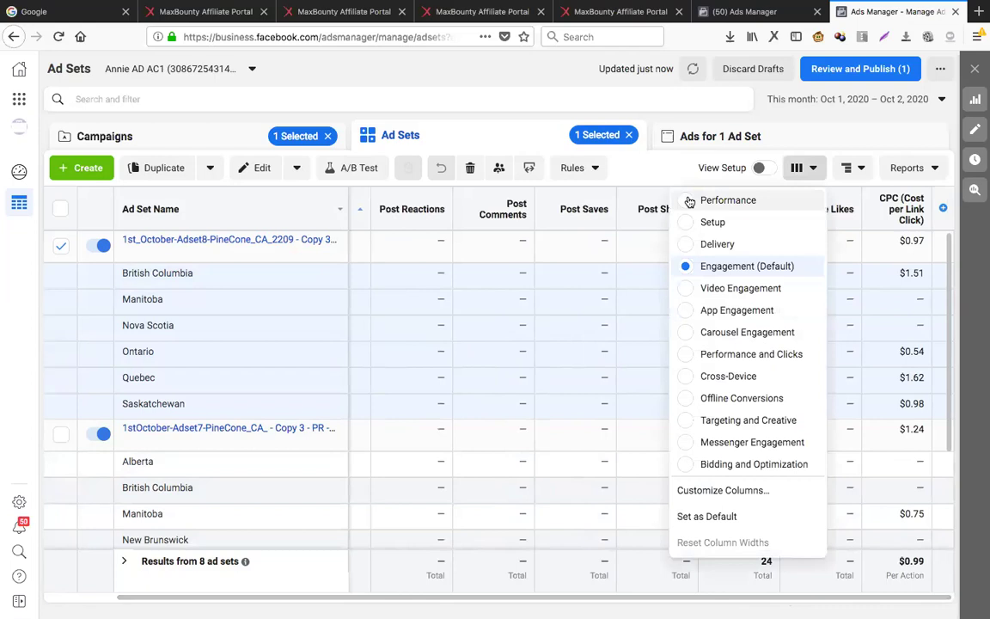
pyautogui.click(693, 200)
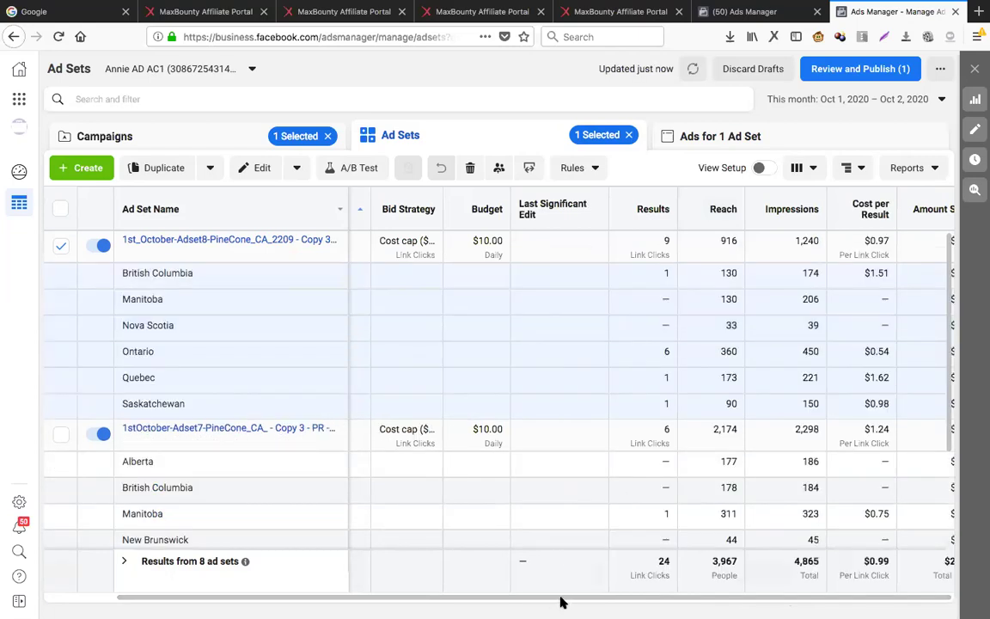
pyautogui.hscroll(2, 590, 596)
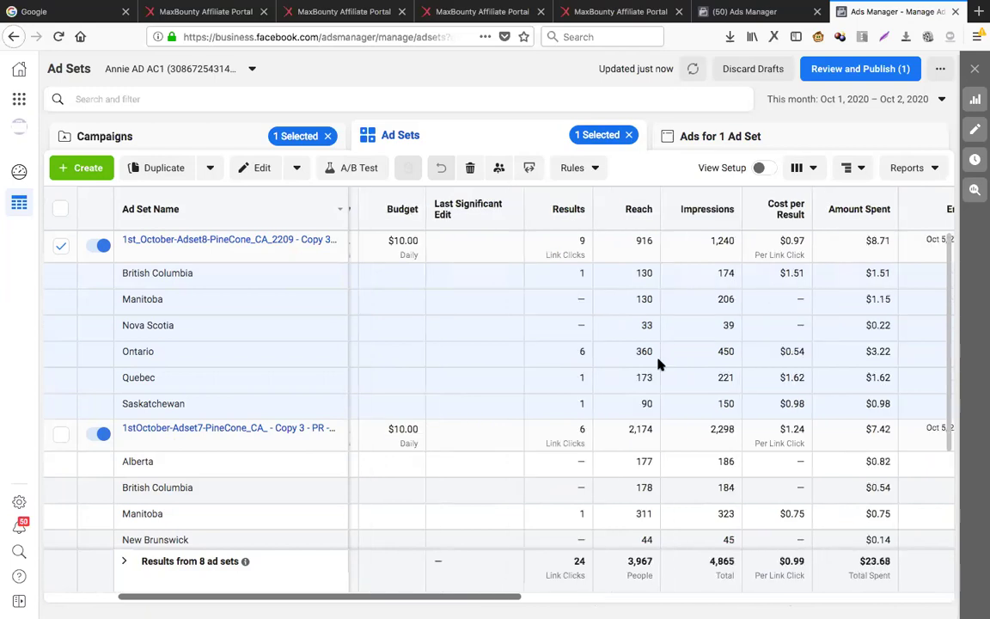
# Compare results, impressions and amount spent across Adset8's regions, especially Manitoba, British Columbia and Ontario.
pyautogui.doubleClick(877, 299)
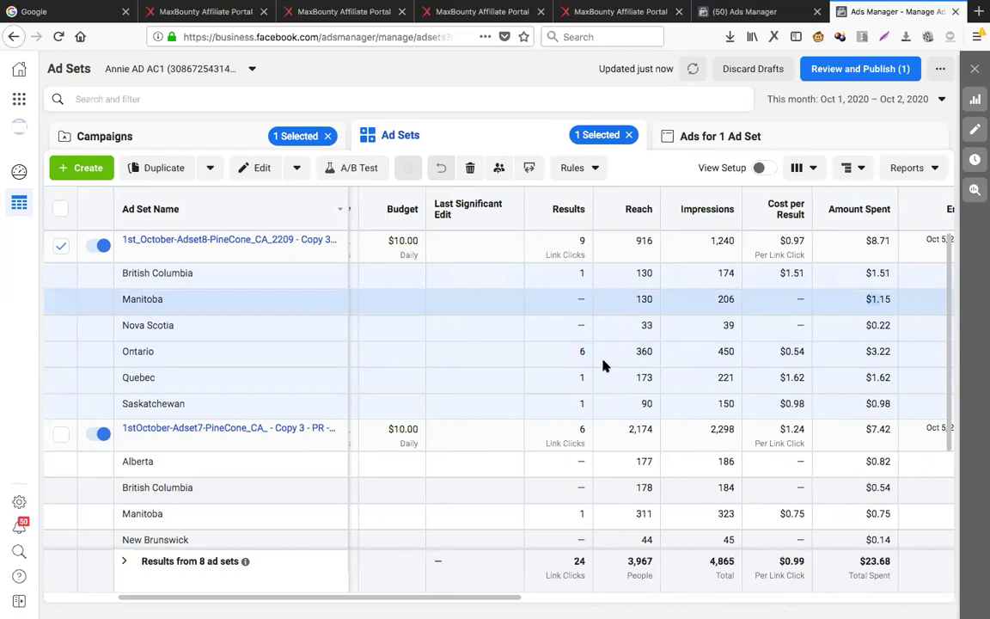
pyautogui.click(715, 299)
pyautogui.moveTo(657, 298); pyautogui.dragTo(719, 299)
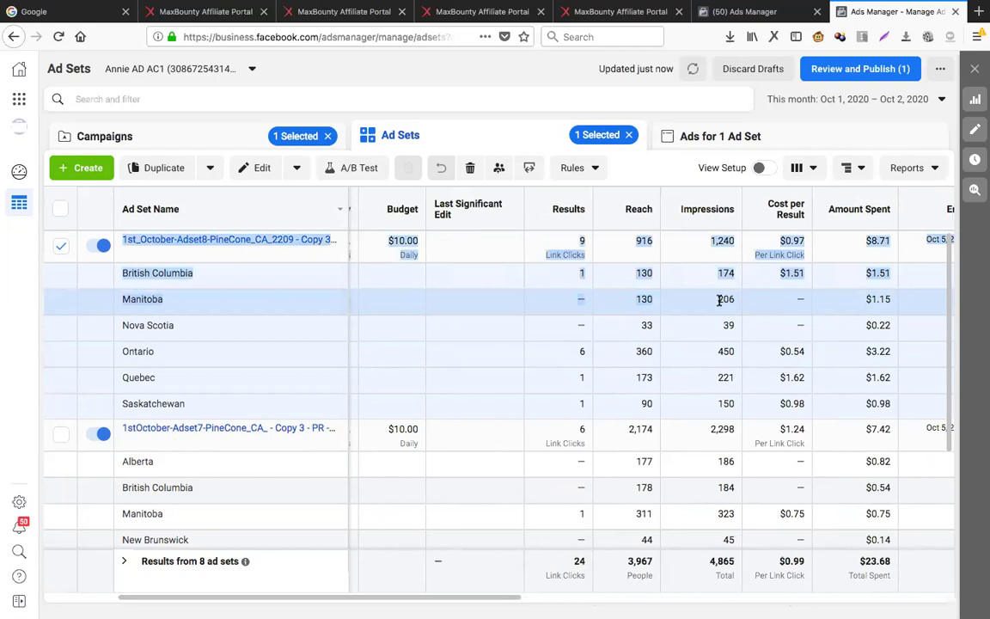
pyautogui.click(727, 299)
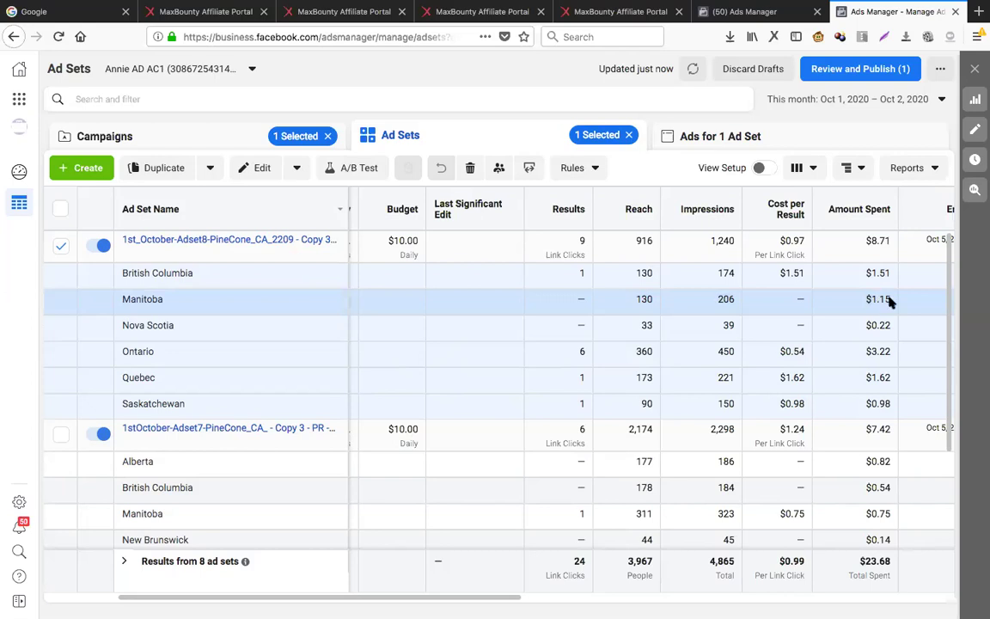
pyautogui.moveTo(890, 301); pyautogui.dragTo(888, 302)
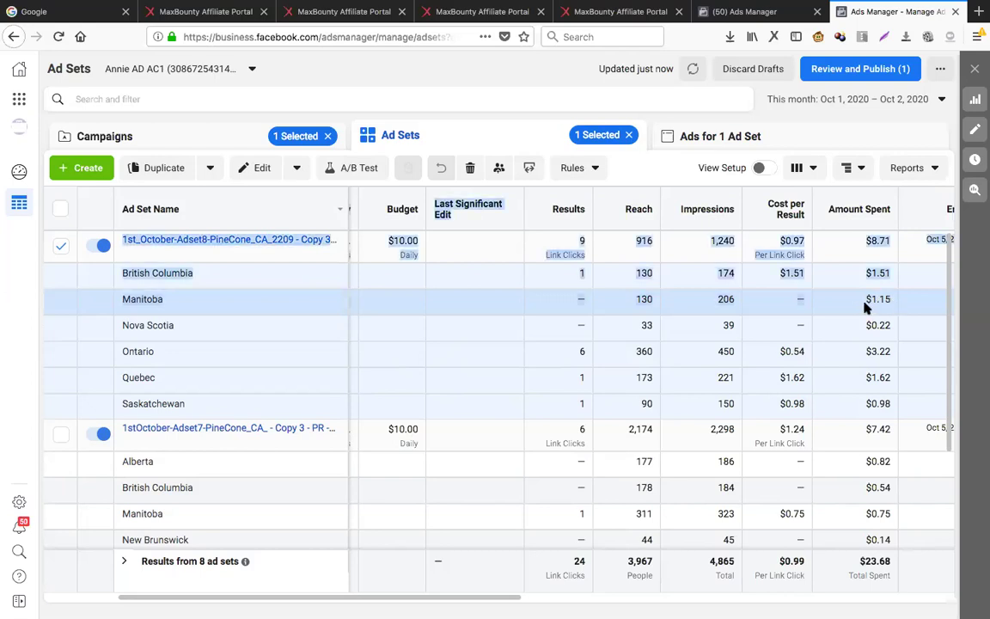
pyautogui.click(589, 287)
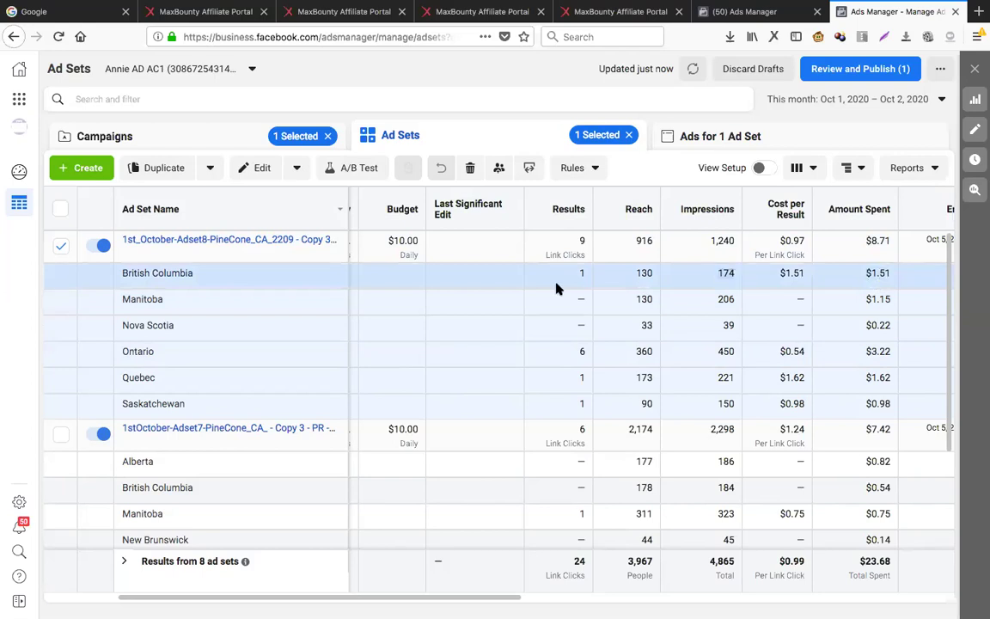
pyautogui.click(126, 352)
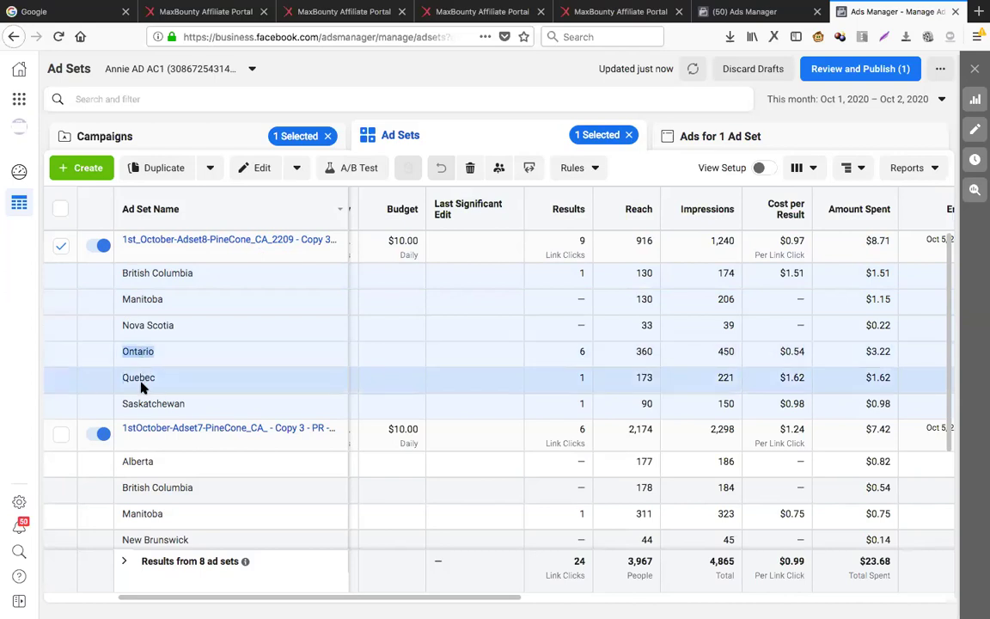
pyautogui.click(142, 299)
pyautogui.moveTo(163, 292); pyautogui.dragTo(123, 298)
pyautogui.click(125, 300)
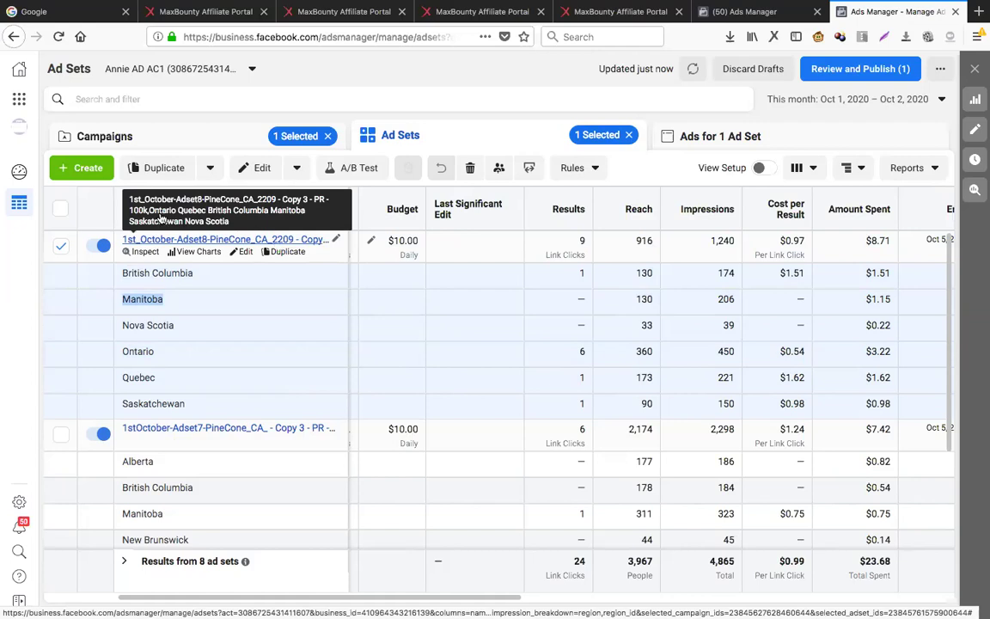
# Open the 1st_October-Adset8 ad set for editing.
pyautogui.click(244, 252)
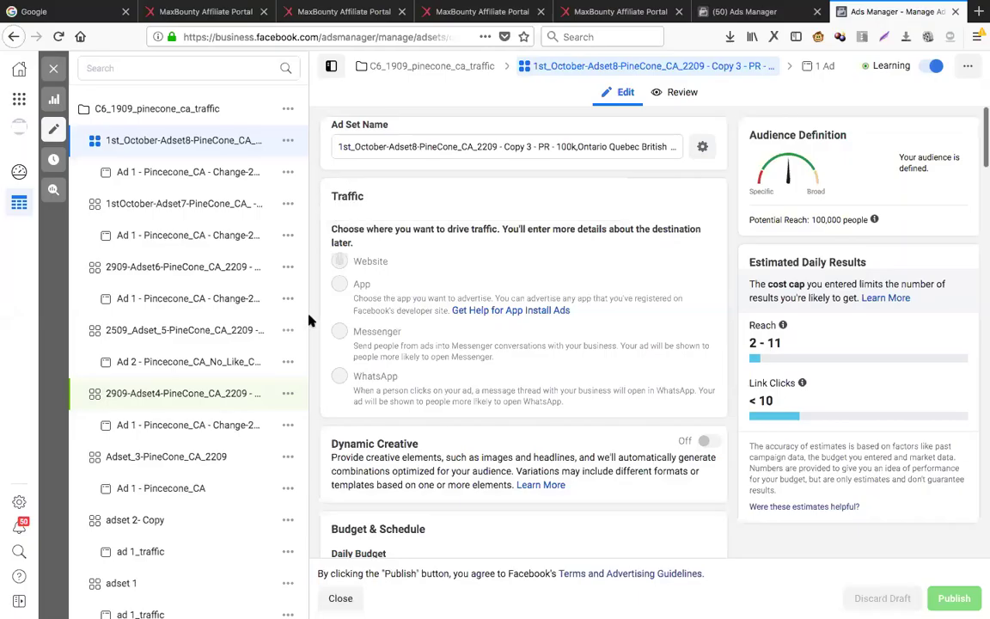
# Review Adset8's budget, schedule, audience locations, age range and gender against its potential reach.
pyautogui.scroll(-2, 523, 344)
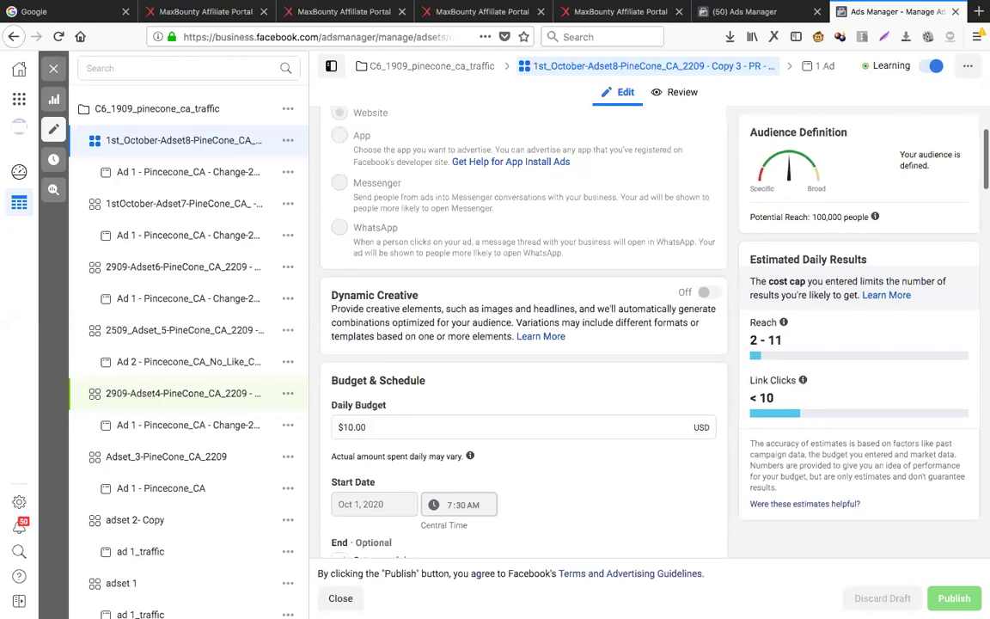
pyautogui.scroll(-2, 523, 344)
pyautogui.scroll(-2, 523, 344)
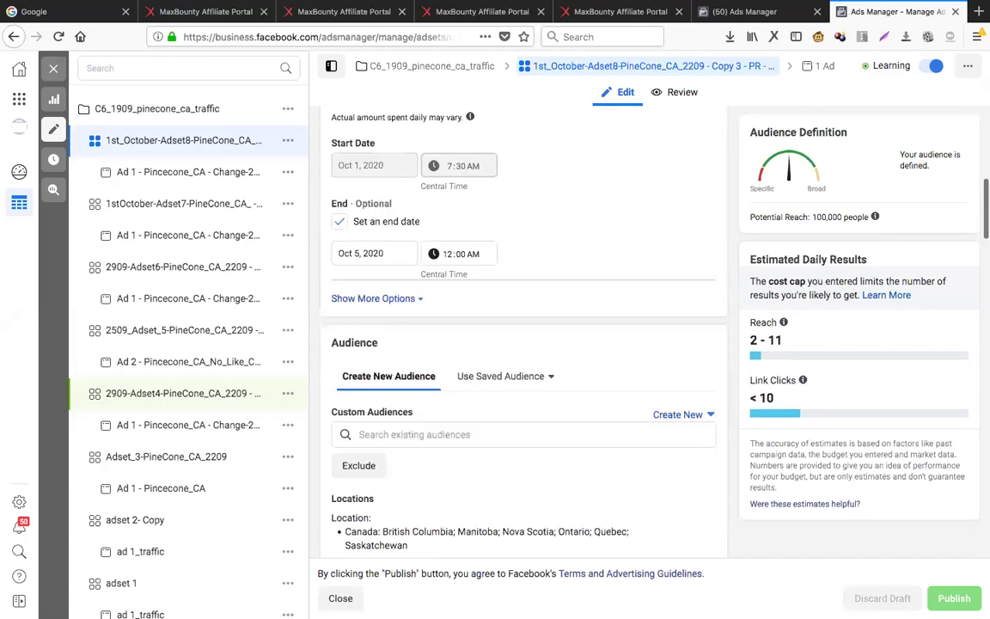
pyautogui.scroll(-2, 523, 344)
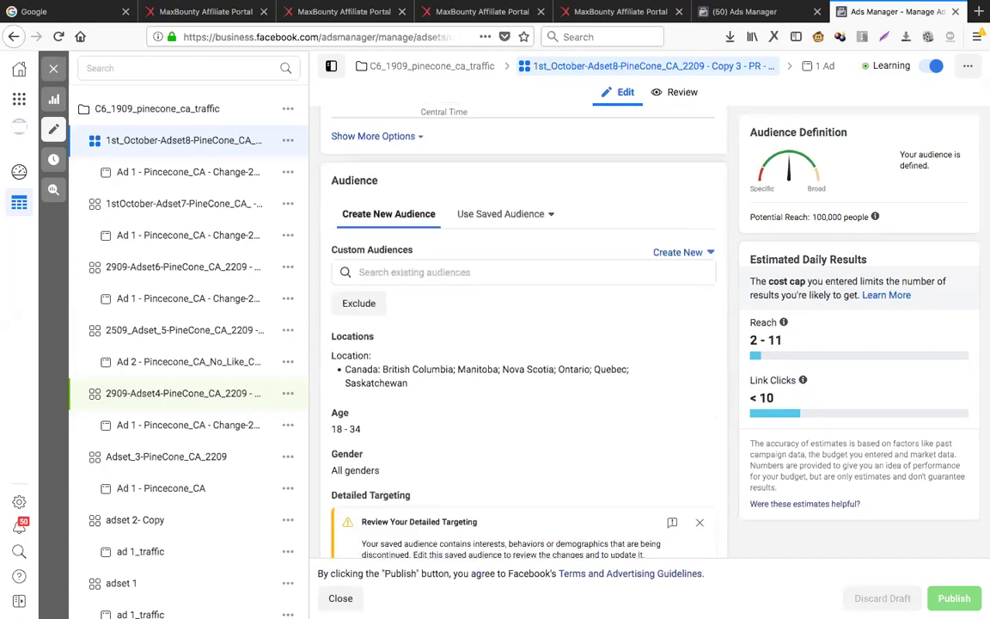
pyautogui.doubleClick(820, 217)
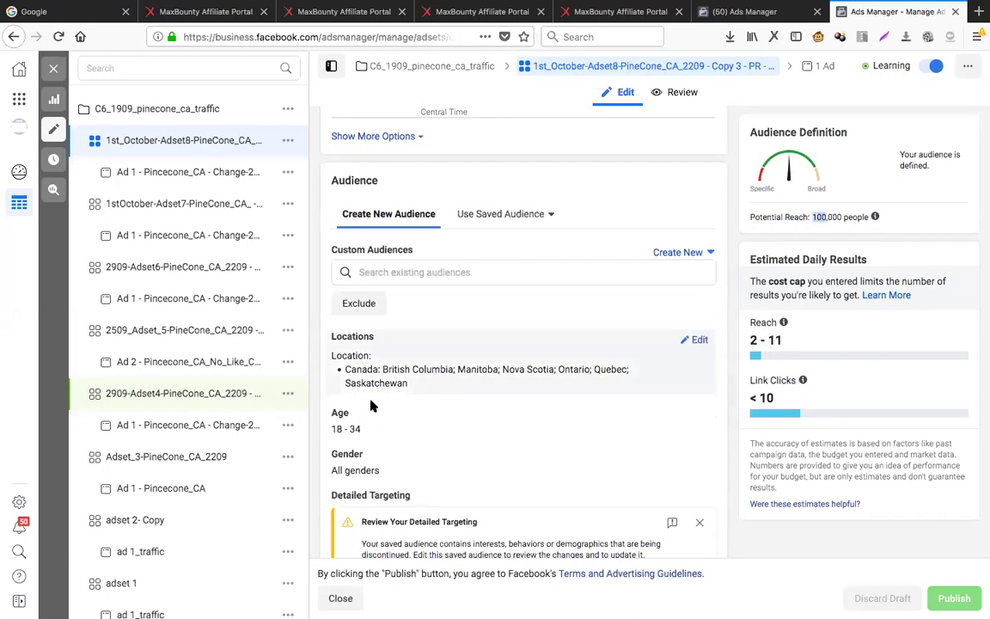
pyautogui.click(316, 455)
pyautogui.scroll(-3, 524, 344)
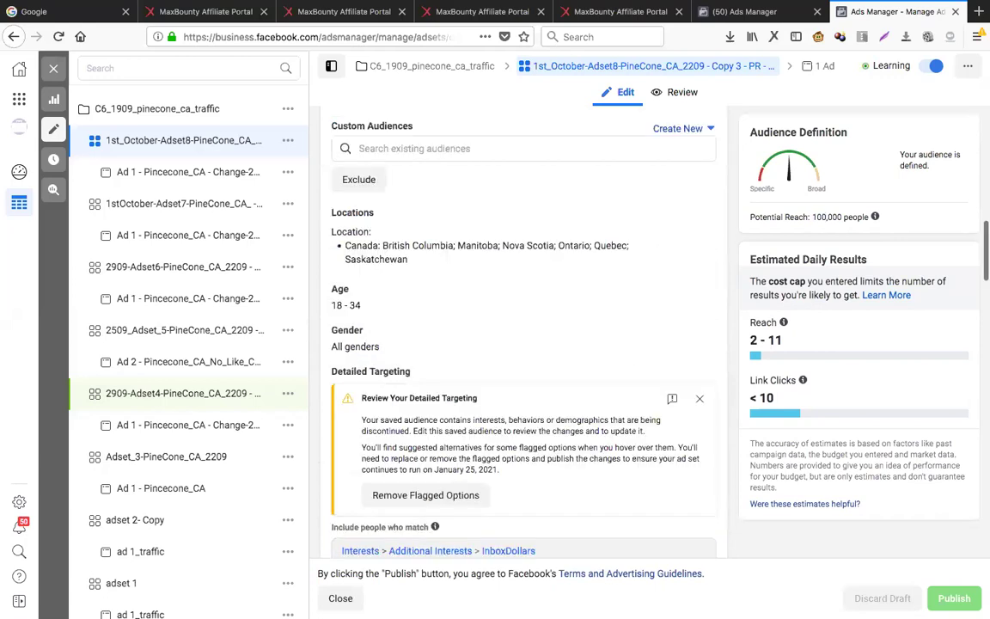
# Examine Adset8's full list of detailed targeting interests alongside its potential reach and locations.
pyautogui.scroll(-4, 524, 343)
pyautogui.scroll(-1, 524, 344)
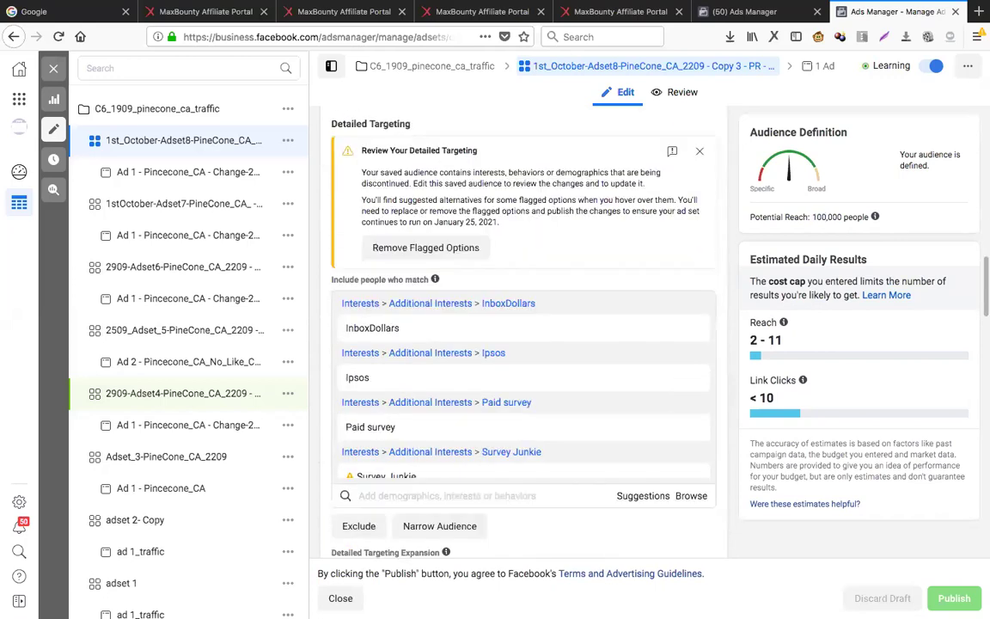
pyautogui.moveTo(348, 426)
pyautogui.scroll(-2, 330, 348)
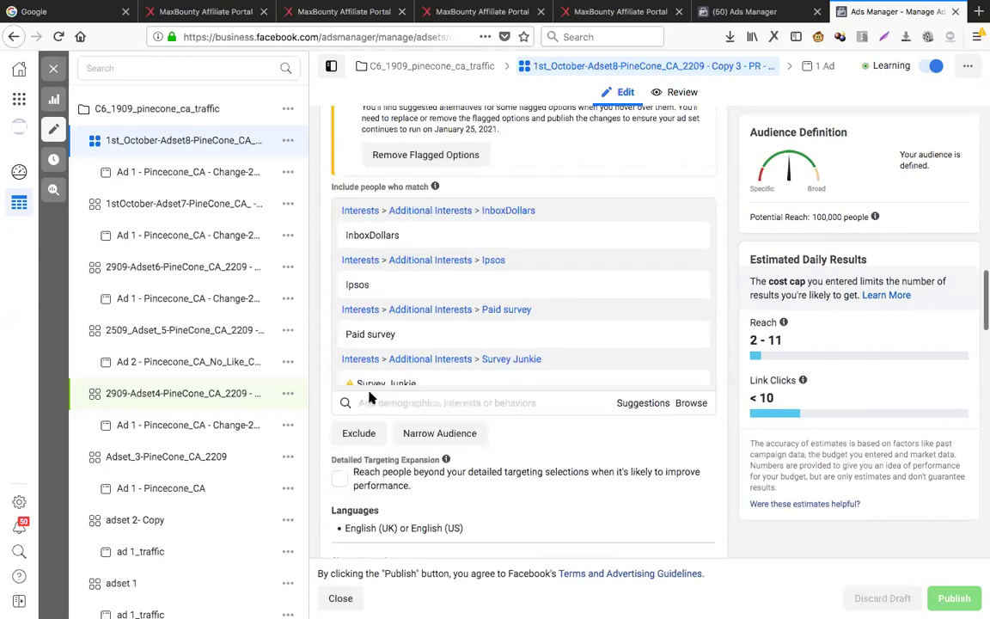
pyautogui.scroll(-2, 386, 320)
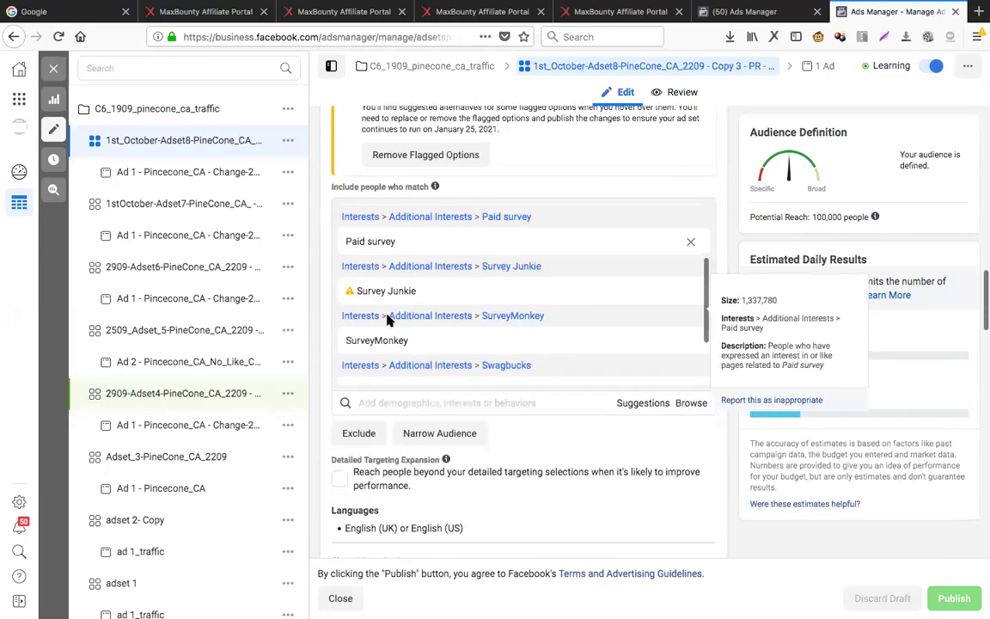
pyautogui.scroll(-1, 387, 320)
pyautogui.scroll(-1, 386, 319)
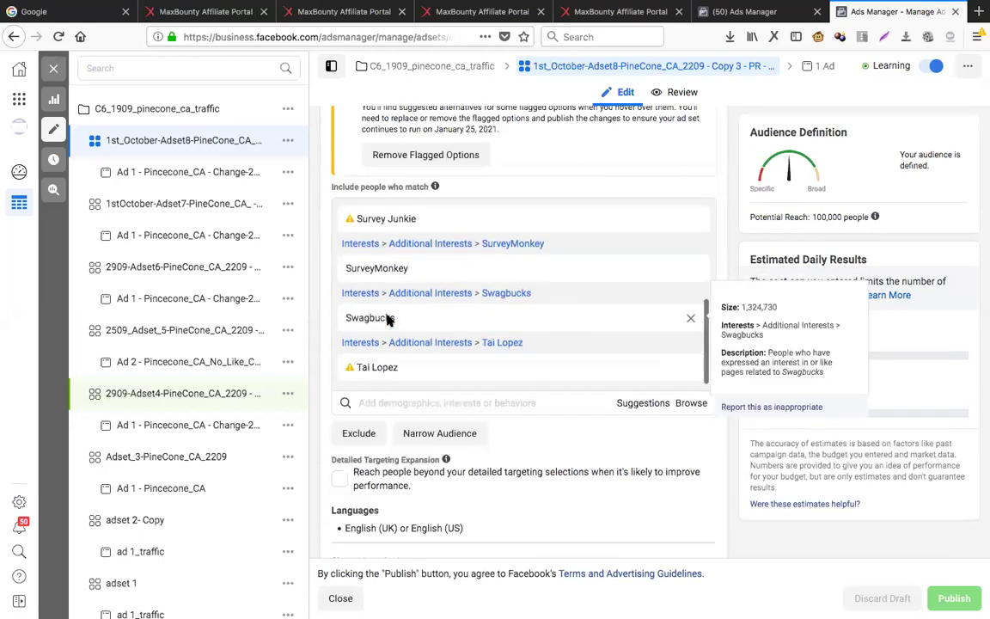
pyautogui.moveTo(414, 367)
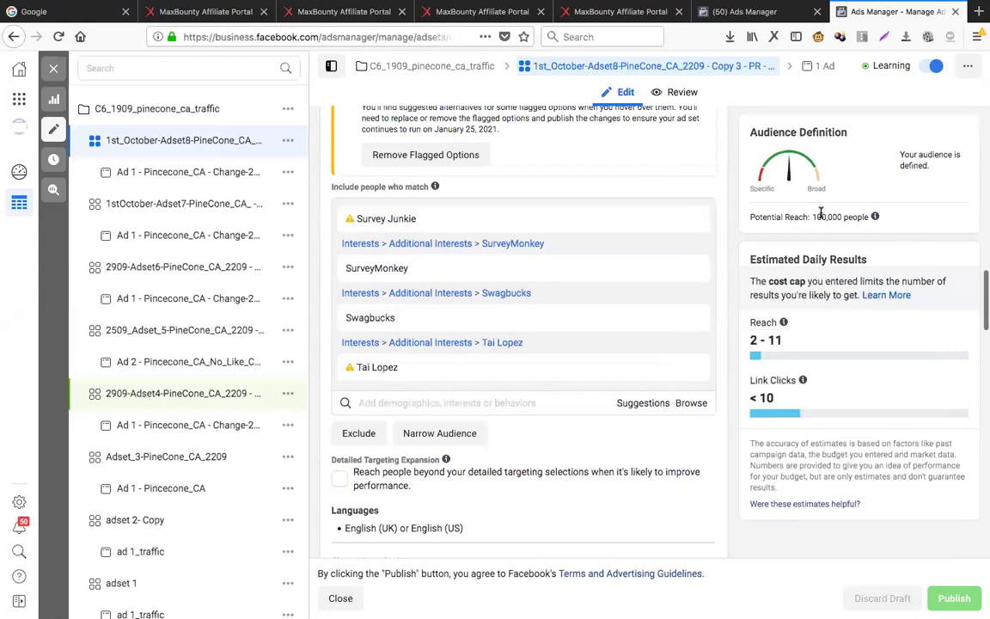
pyautogui.moveTo(813, 217); pyautogui.dragTo(826, 216)
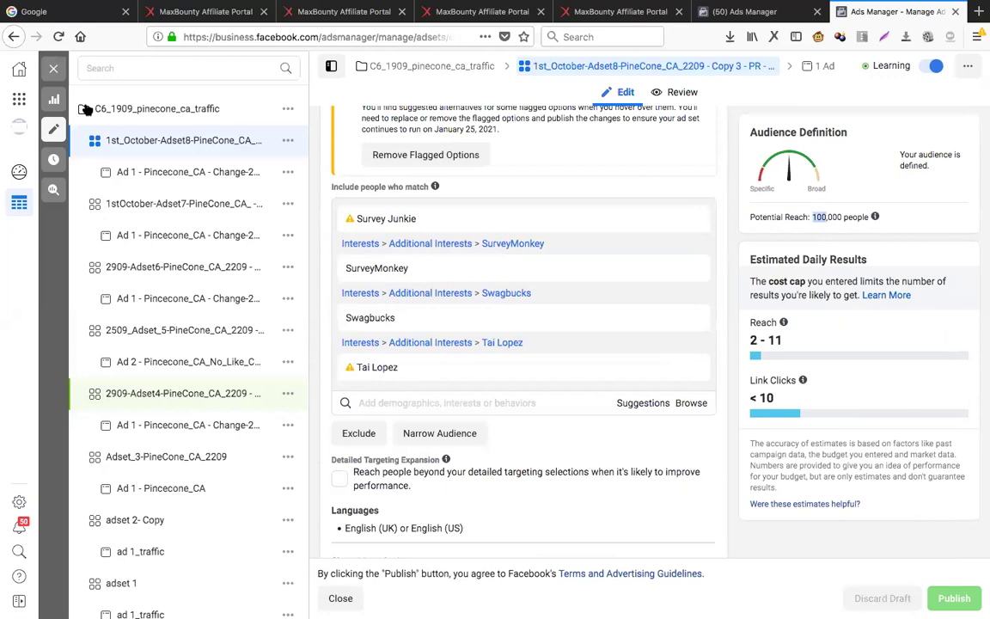
pyautogui.scroll(2, 462, 306)
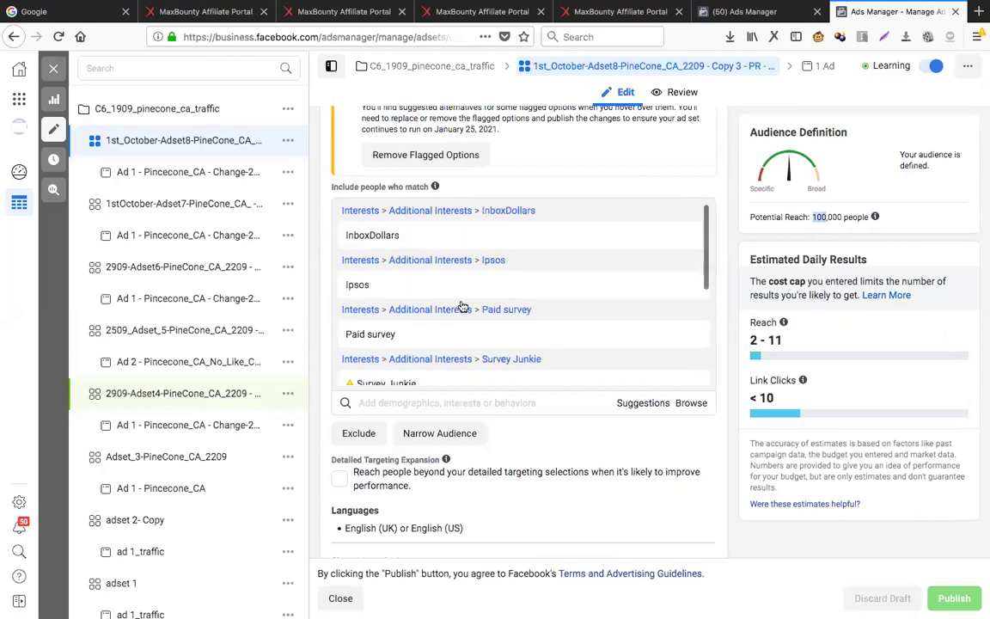
pyautogui.scroll(5, 462, 307)
pyautogui.scroll(2, 396, 380)
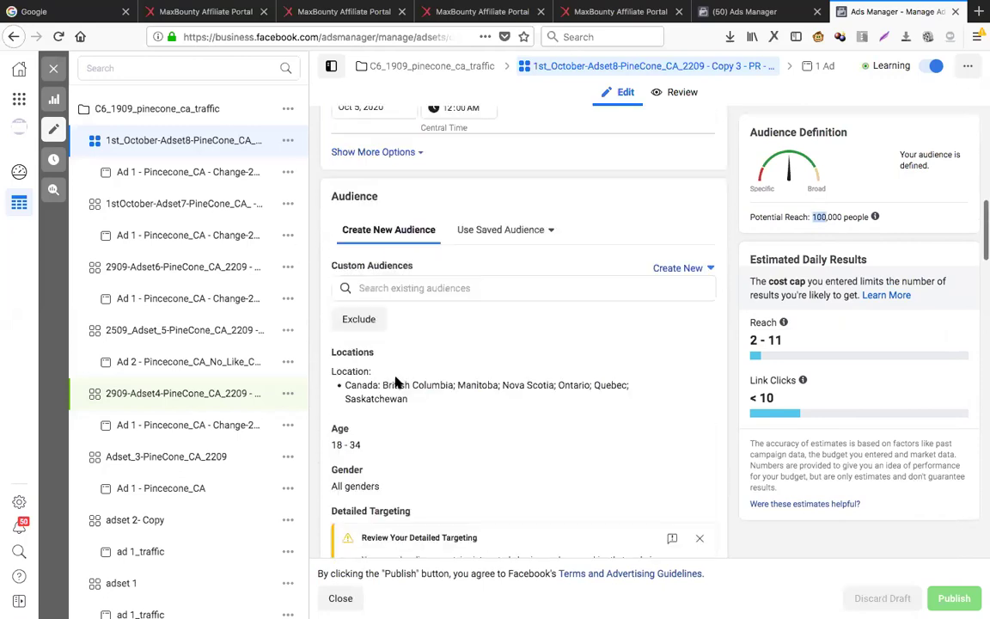
# Close the Adset8 editor and open the 1stOctober-Adset7 ad set for editing.
pyautogui.click(55, 67)
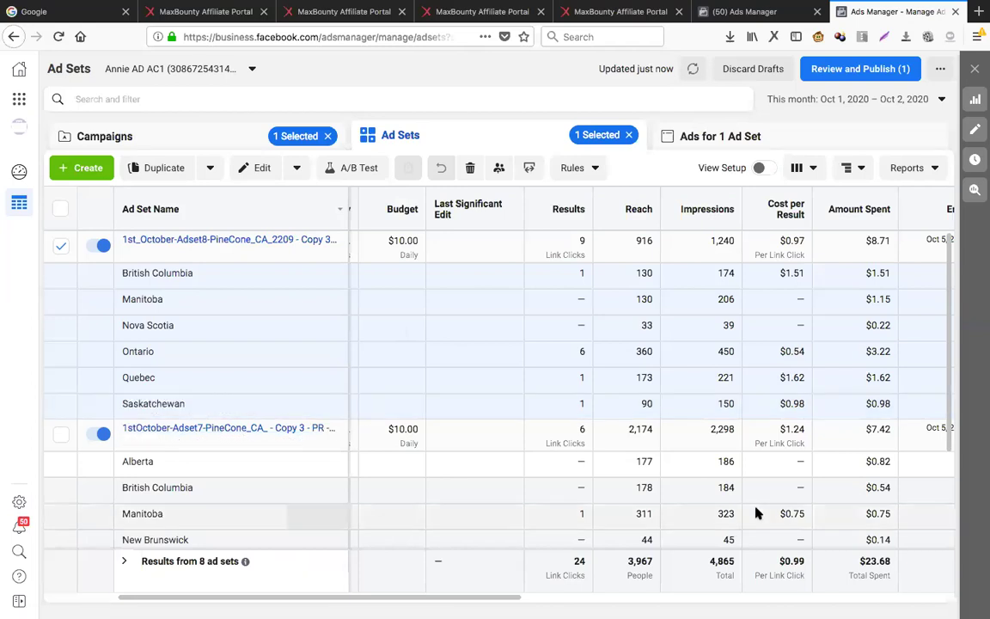
pyautogui.scroll(-1, 756, 510)
pyautogui.scroll(-1, 756, 509)
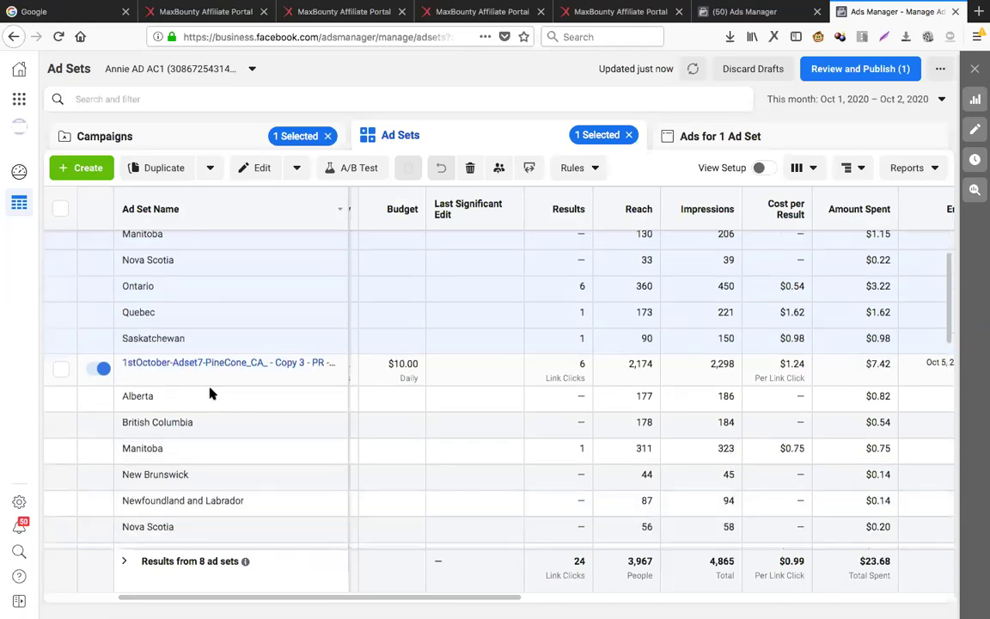
pyautogui.scroll(-1, 672, 360)
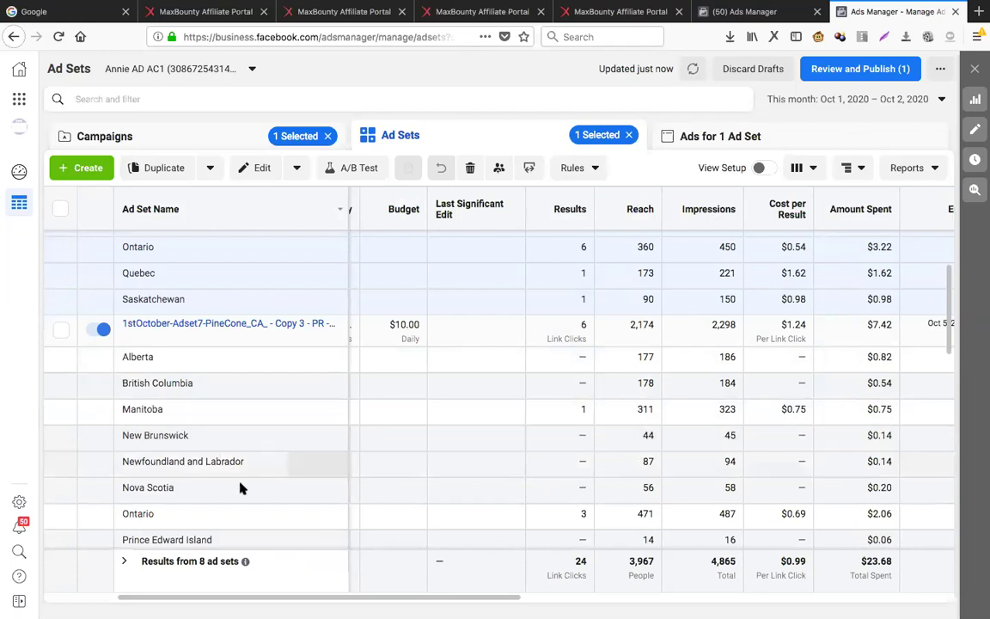
pyautogui.scroll(-1, 241, 487)
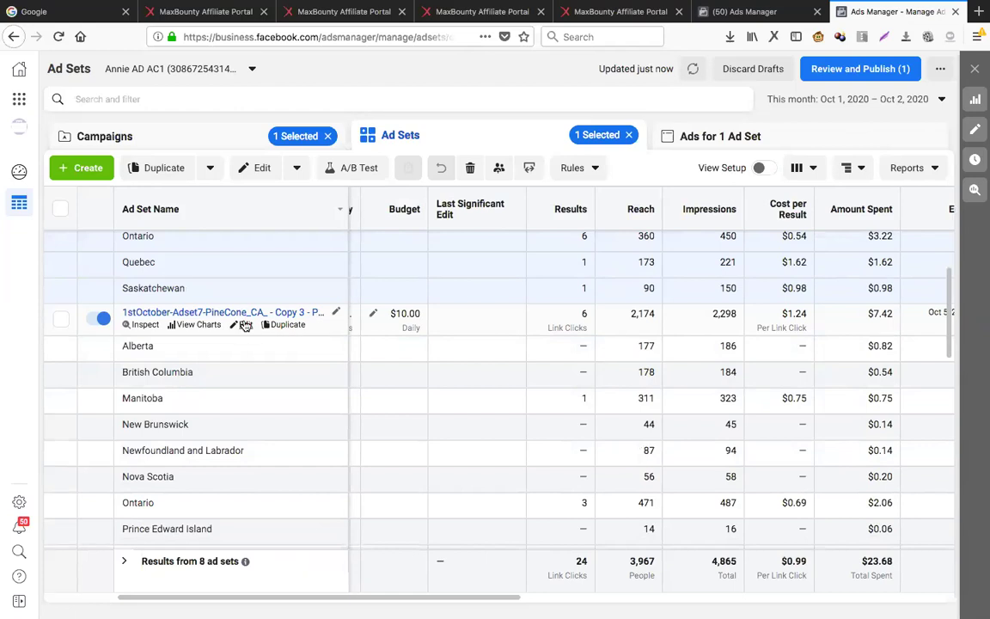
pyautogui.click(244, 325)
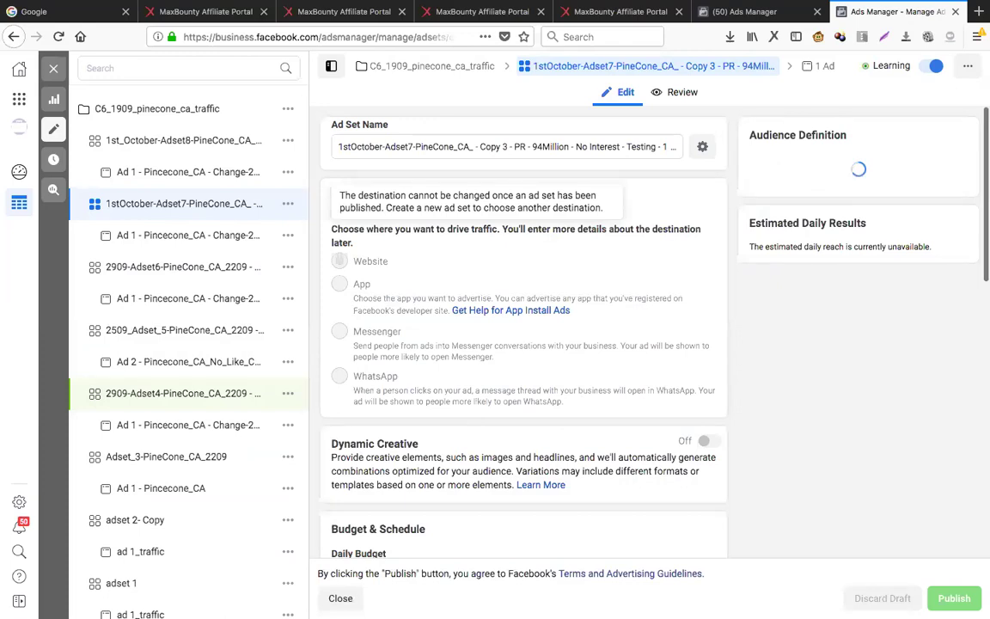
# Review Adset7's budget, schedule and audience settings, including location, age, gender, detailed targeting and languages.
pyautogui.scroll(-5, 523, 344)
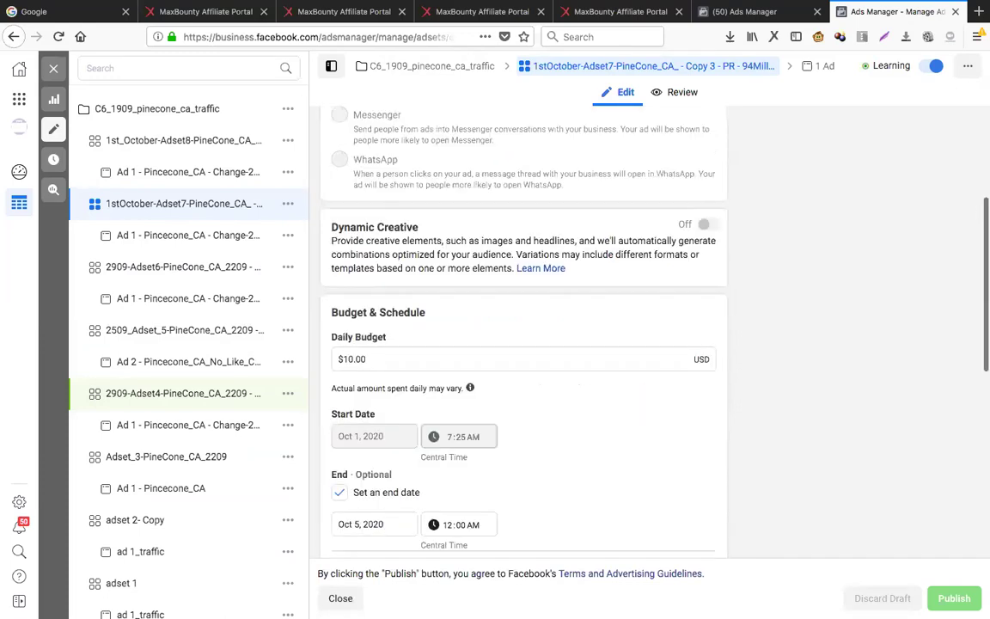
pyautogui.scroll(-2, 523, 343)
pyautogui.scroll(-1, 524, 344)
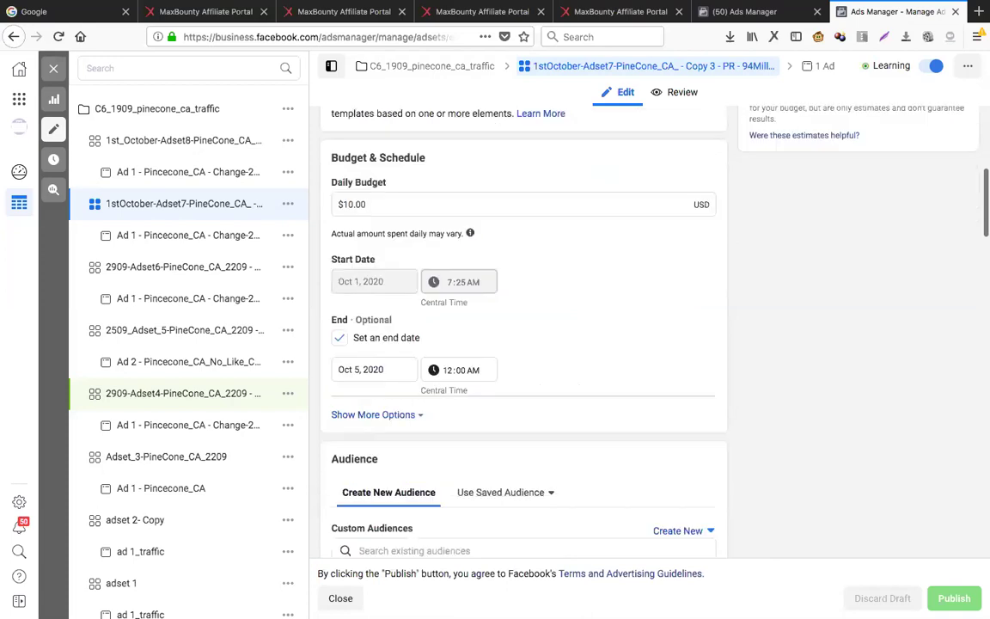
pyautogui.scroll(-3, 524, 344)
pyautogui.scroll(-3, 460, 213)
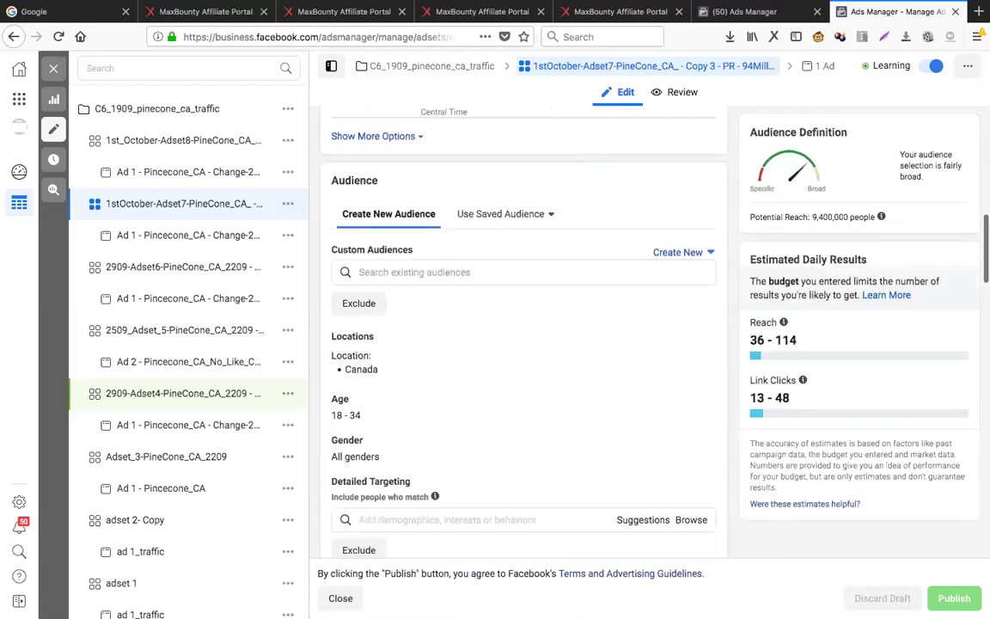
pyautogui.scroll(-1, 344, 391)
pyautogui.scroll(-1, 354, 391)
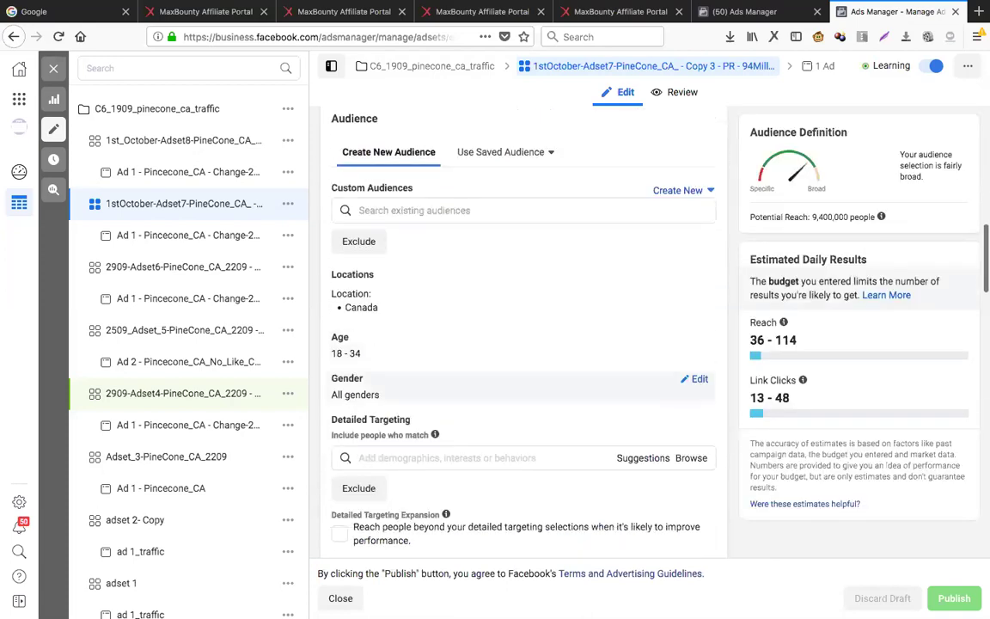
pyautogui.scroll(-2, 375, 382)
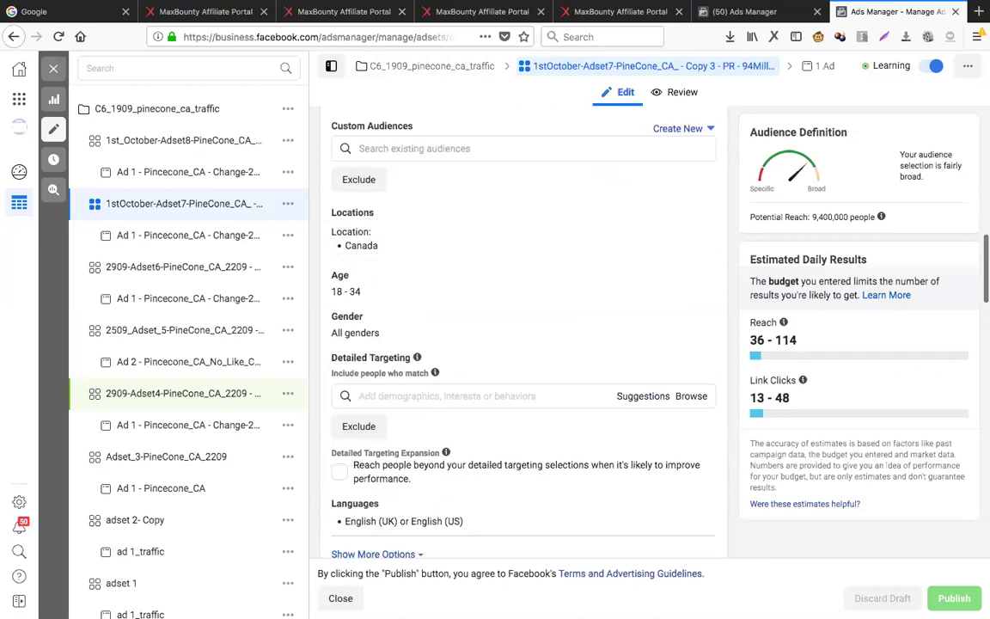
pyautogui.scroll(-4, 410, 322)
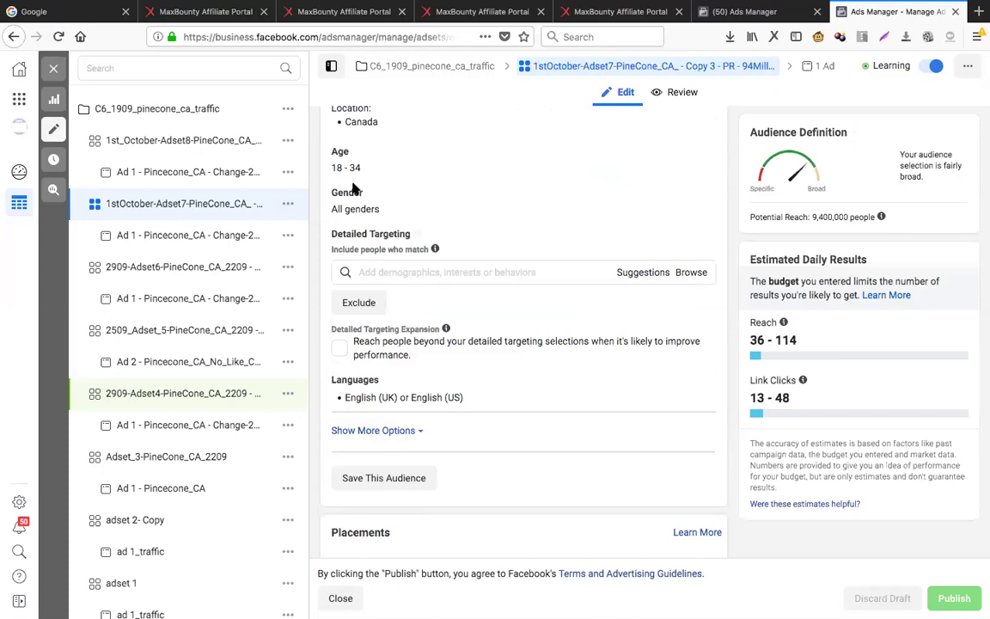
# Examine Adset7's manual placements across platforms, feeds, stories and the remaining placement groups, down to the ad delivery optimization.
pyautogui.scroll(-1, 440, 282)
pyautogui.scroll(-1, 522, 344)
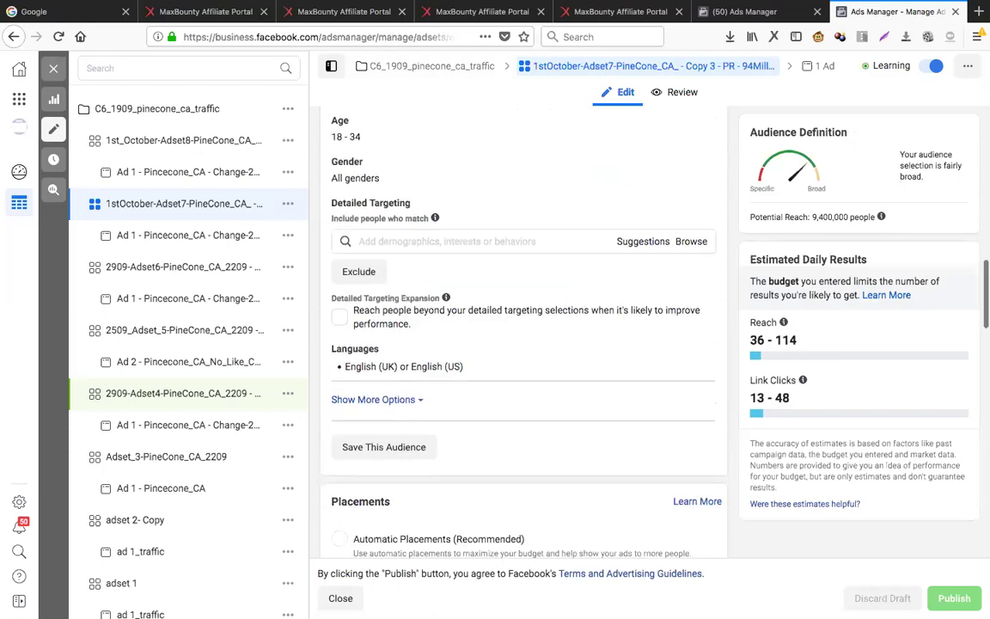
pyautogui.scroll(-2, 523, 344)
pyautogui.scroll(-3, 522, 344)
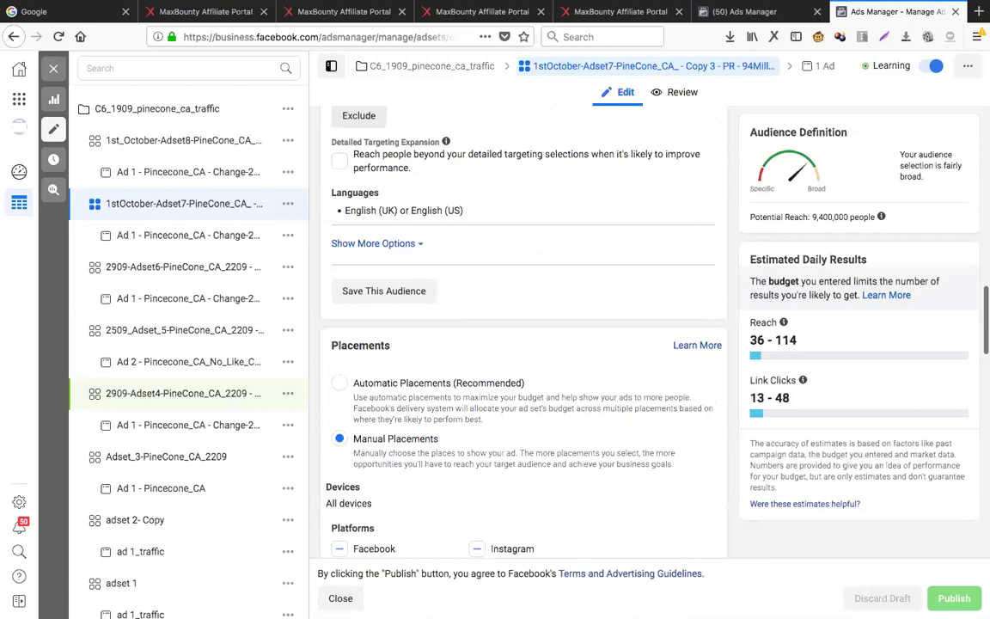
pyautogui.scroll(-4, 523, 344)
pyautogui.scroll(-5, 523, 344)
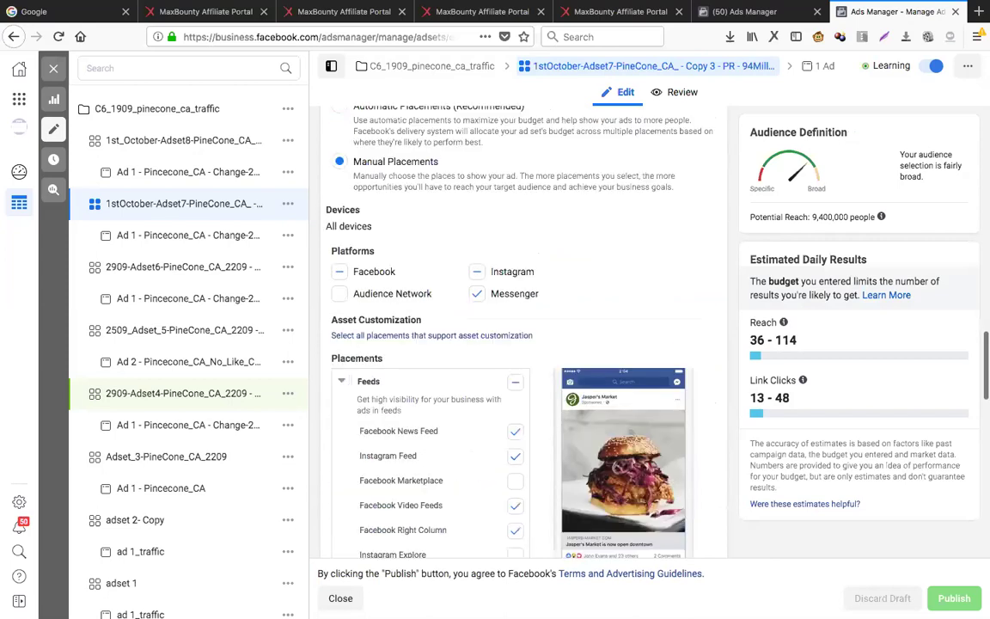
pyautogui.scroll(-3, 522, 344)
pyautogui.scroll(-1, 502, 360)
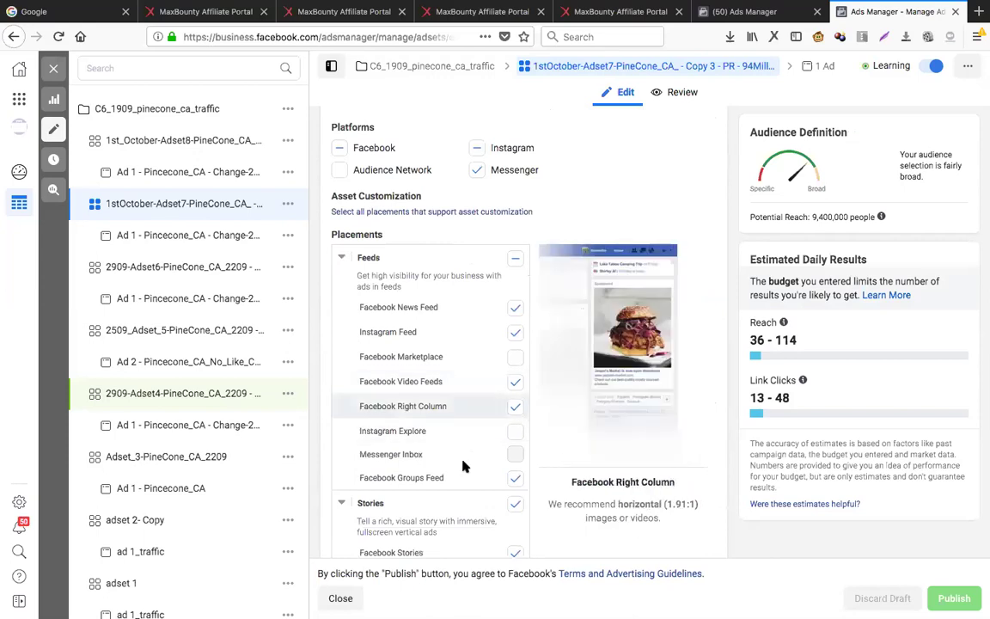
pyautogui.scroll(-2, 430, 482)
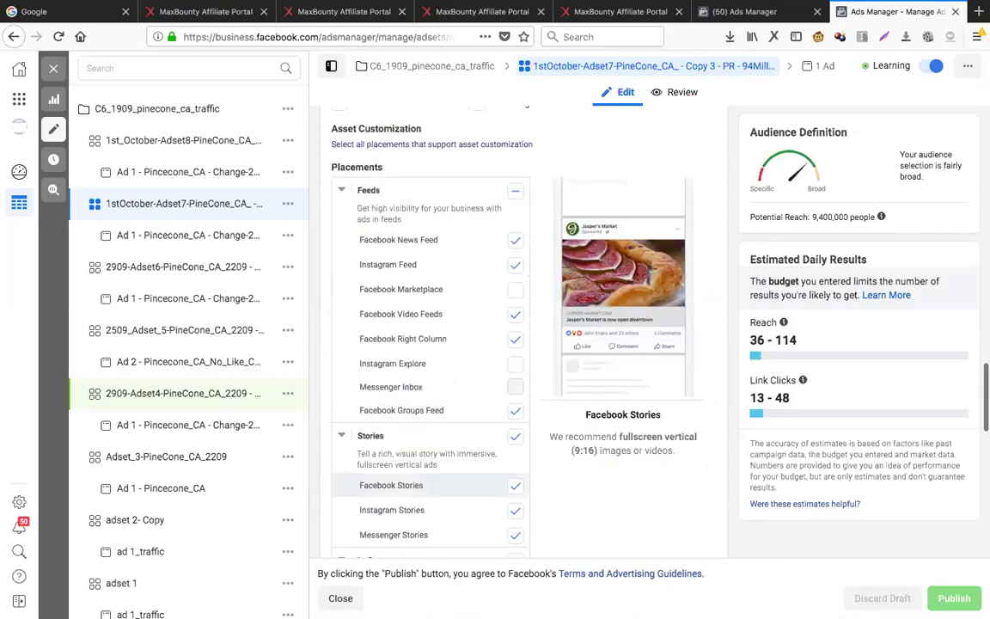
pyautogui.scroll(-3, 506, 473)
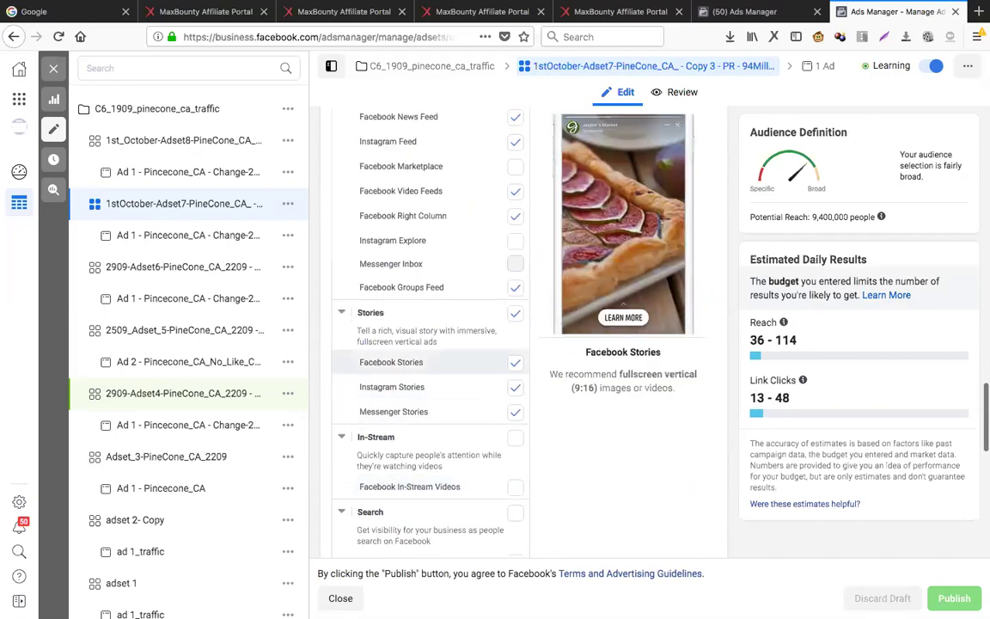
pyautogui.scroll(-3, 429, 367)
pyautogui.scroll(-3, 429, 369)
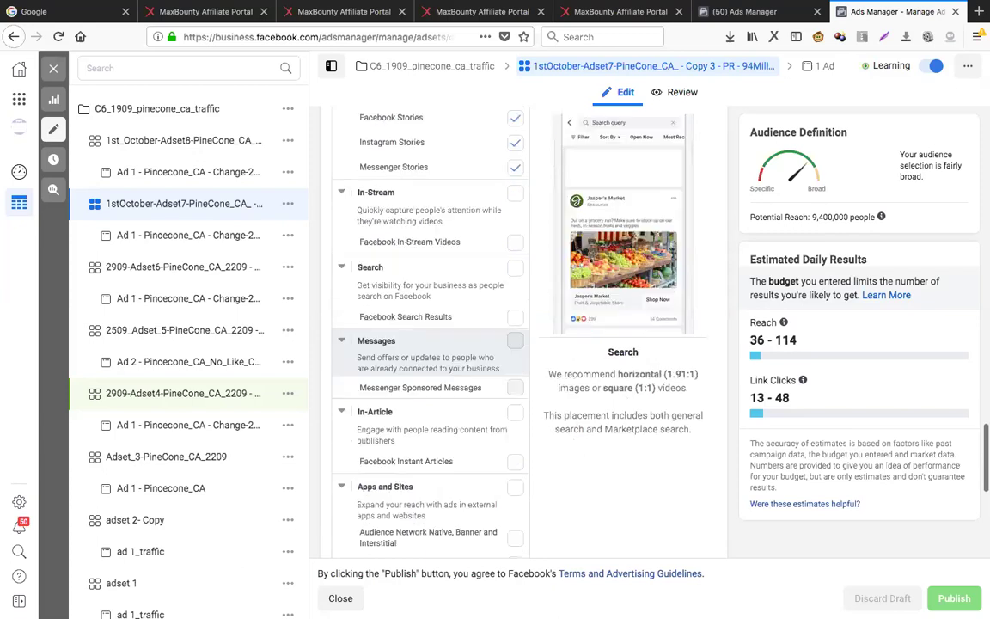
pyautogui.scroll(-5, 430, 361)
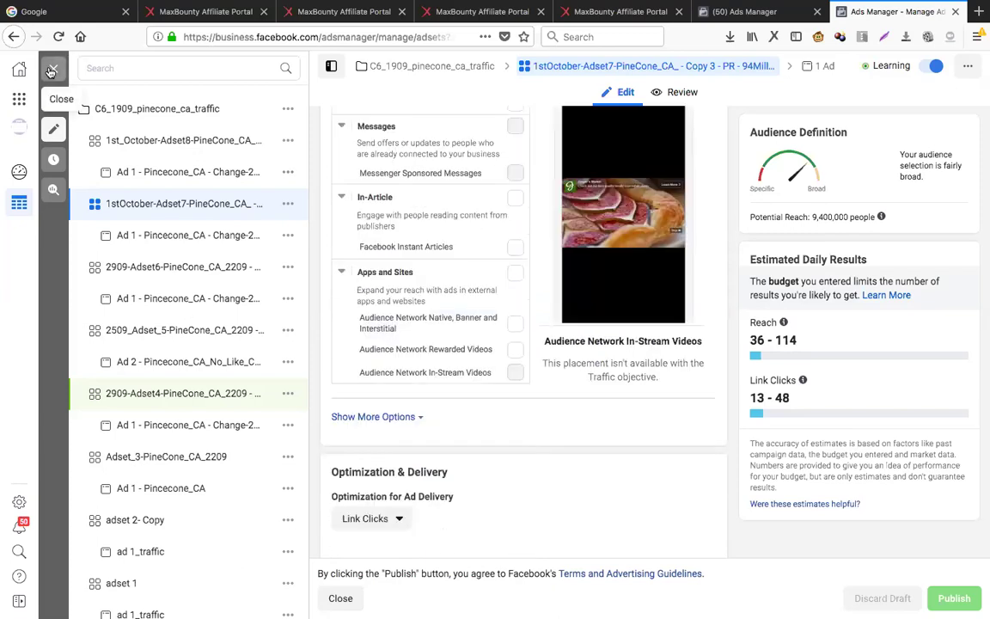
# Close the Adset7 editor and compare reach, results and cost per result across that ad set's regions.
pyautogui.click(52, 72)
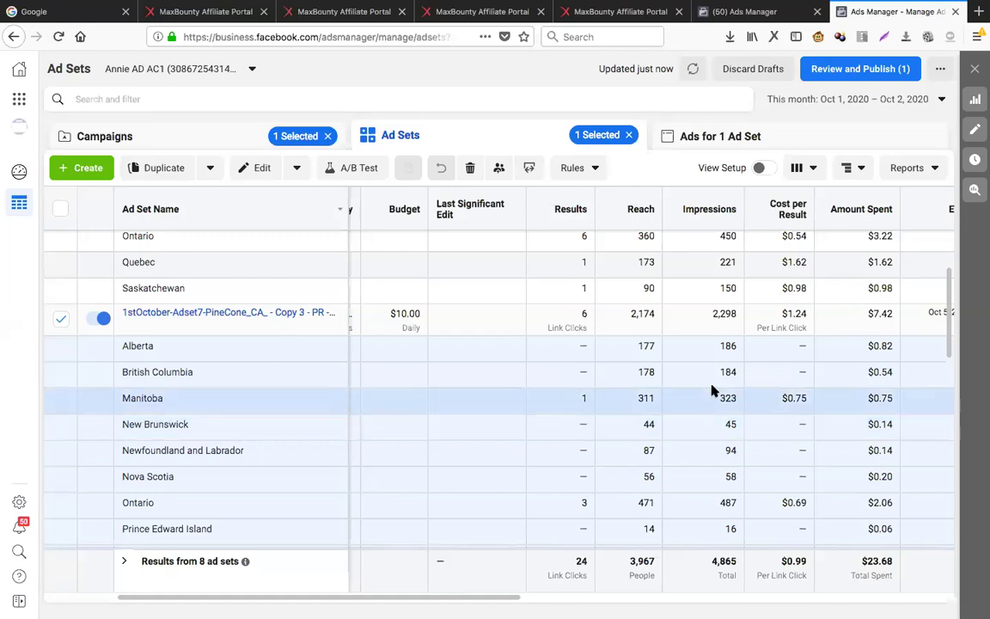
pyautogui.scroll(-1, 713, 398)
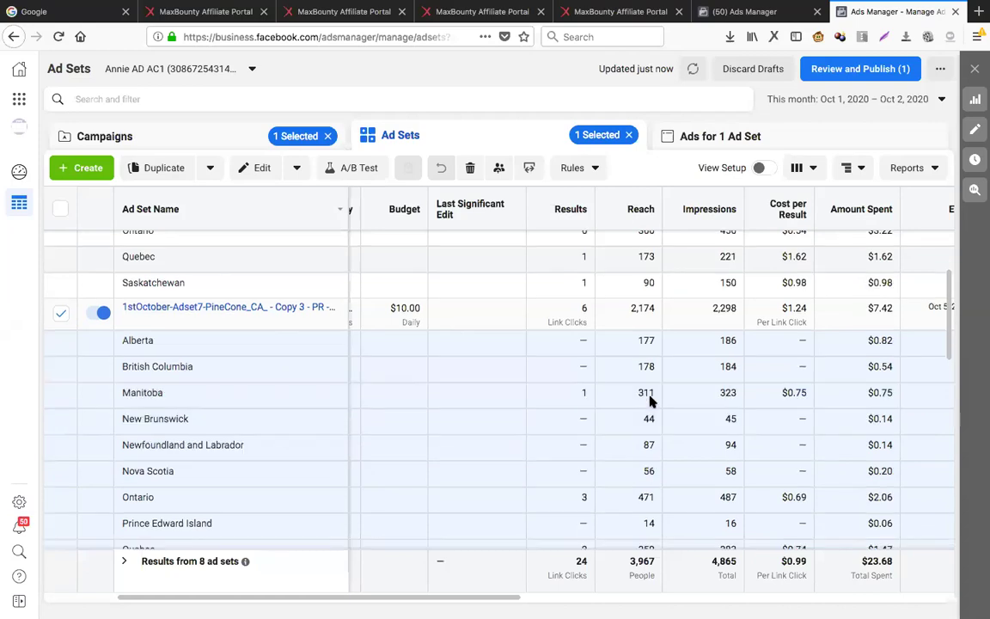
pyautogui.scroll(-2, 334, 316)
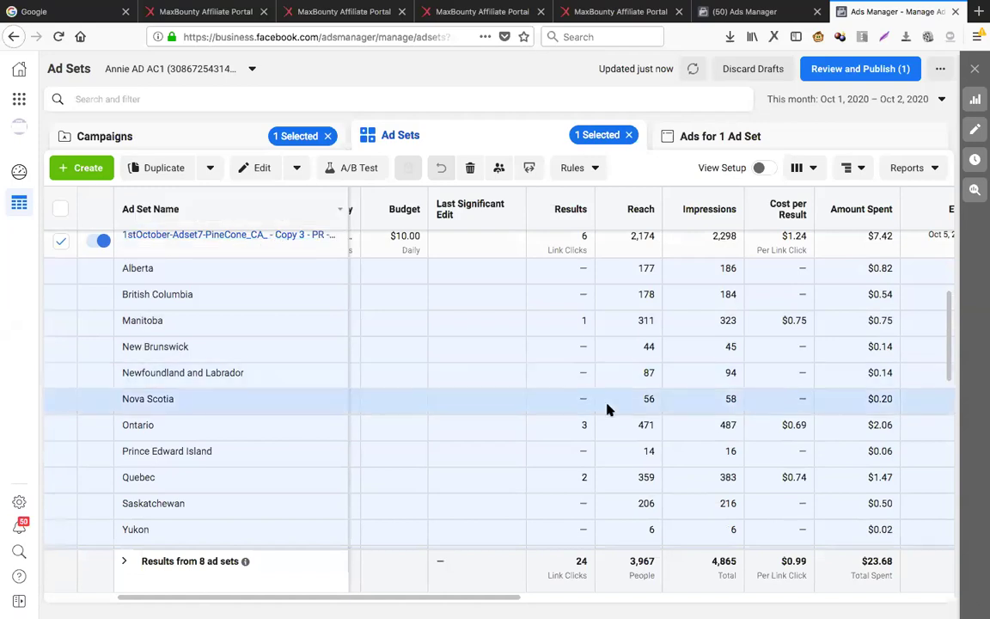
# Examine Adset7's impressions, link clicks and amount spent region by region, from Alberta and British Columbia through Ontario to Saskatchewan and Nunavut.
pyautogui.scroll(1, 606, 409)
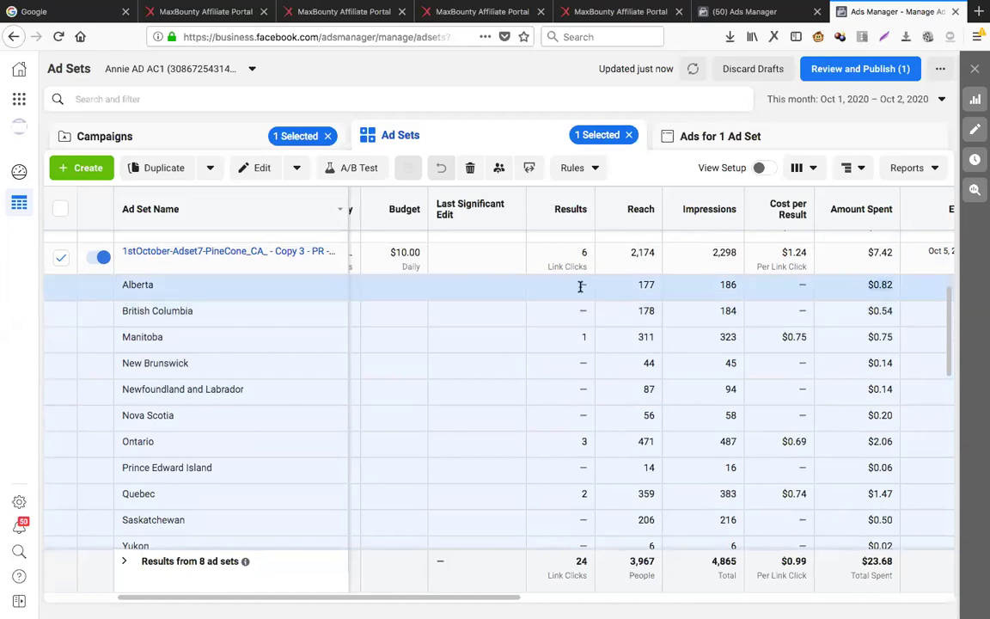
pyautogui.doubleClick(728, 311)
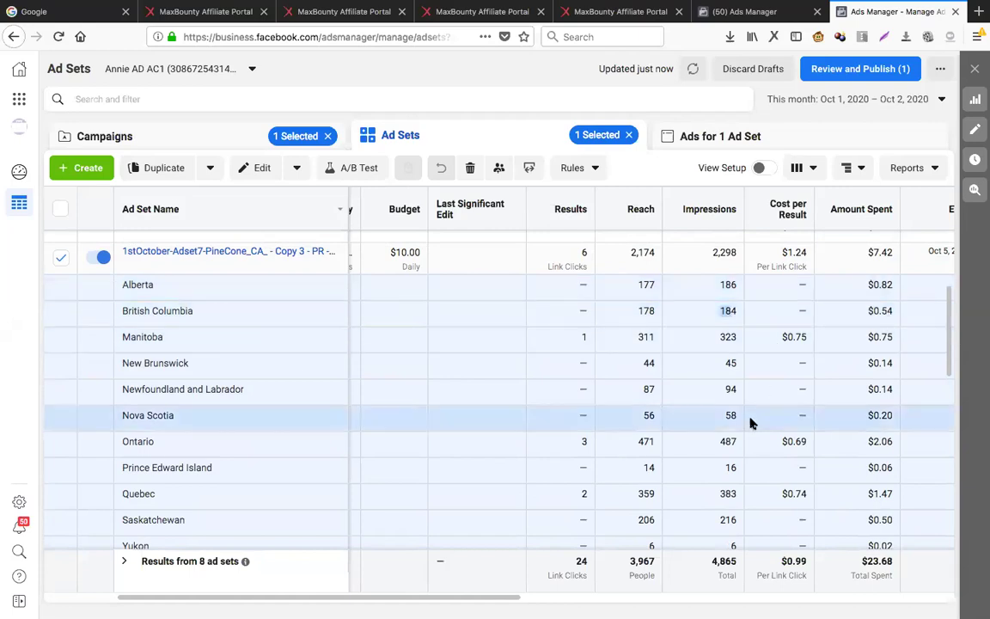
pyautogui.scroll(-1, 750, 422)
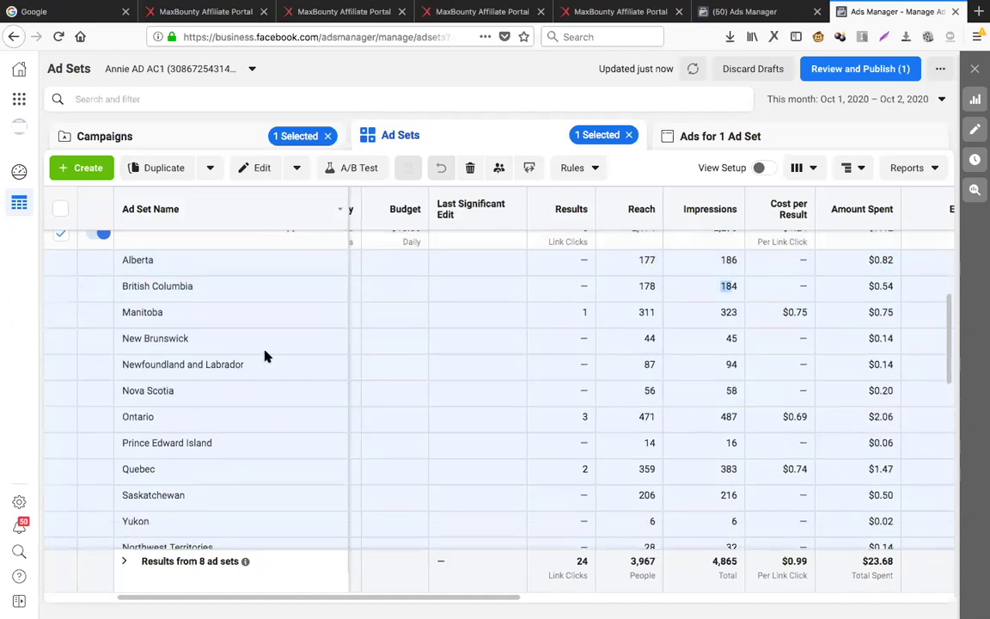
pyautogui.scroll(-1, 372, 438)
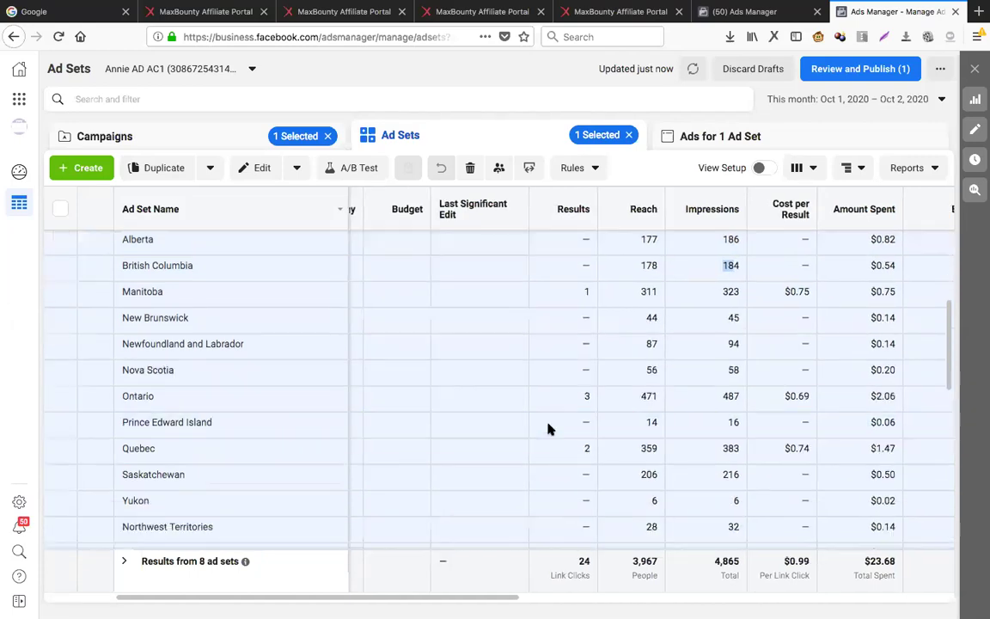
pyautogui.click(141, 395)
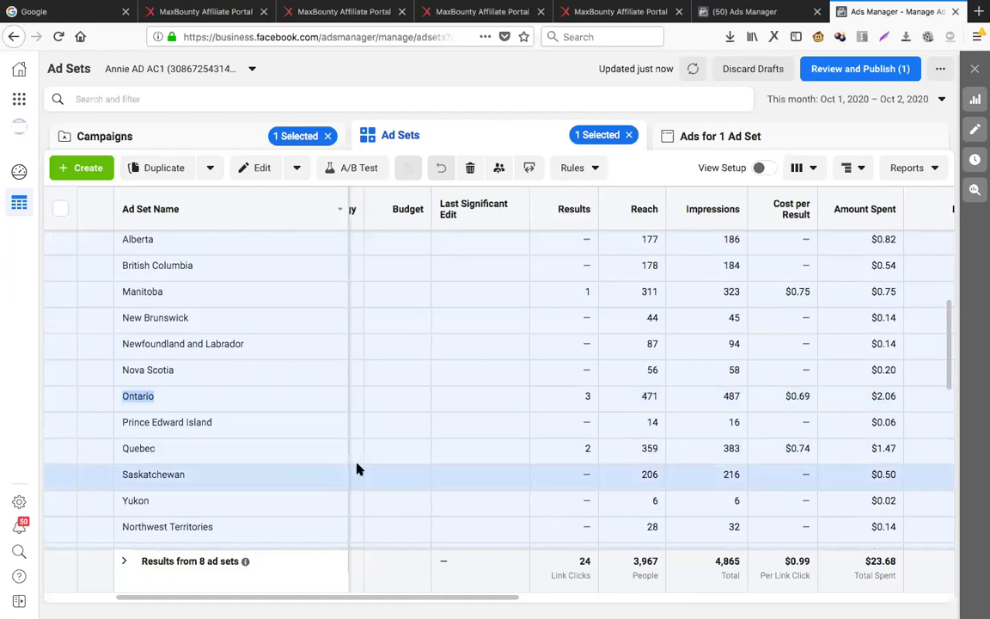
pyautogui.scroll(-1, 498, 476)
pyautogui.scroll(-1, 498, 476)
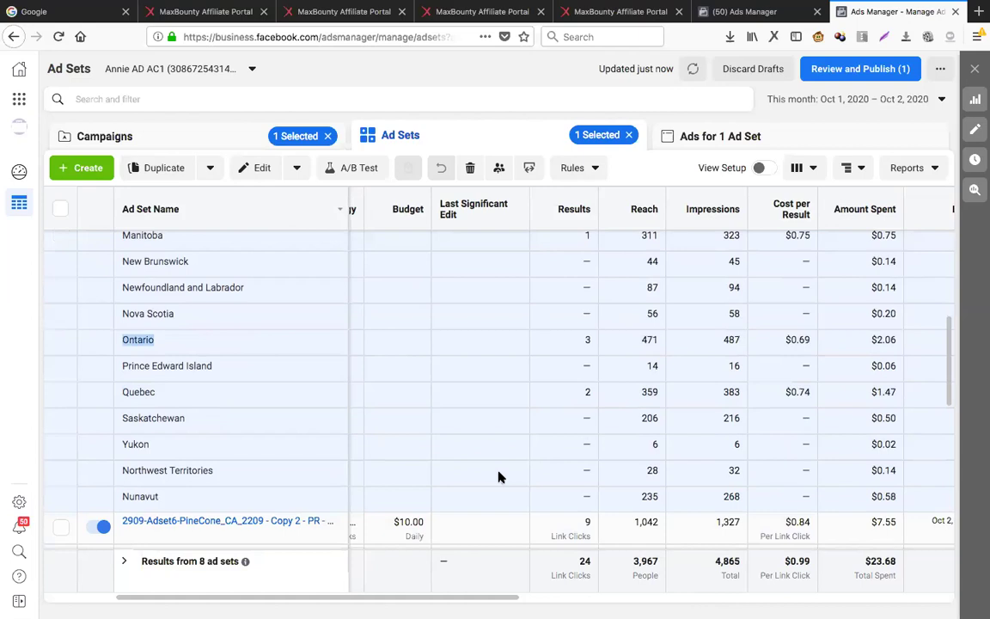
pyautogui.scroll(-1, 498, 476)
pyautogui.scroll(1, 549, 456)
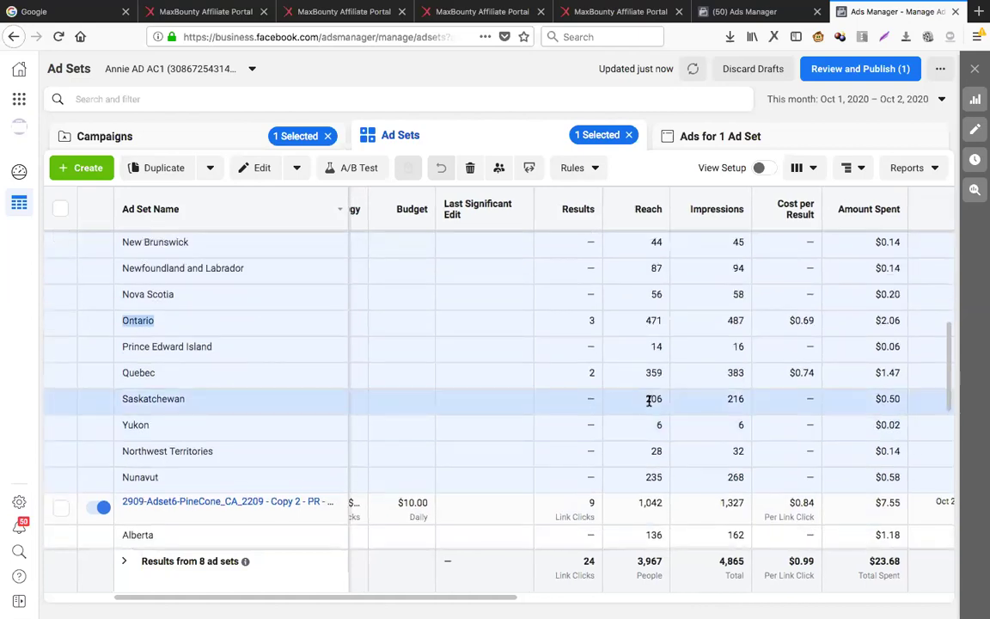
pyautogui.click(741, 400)
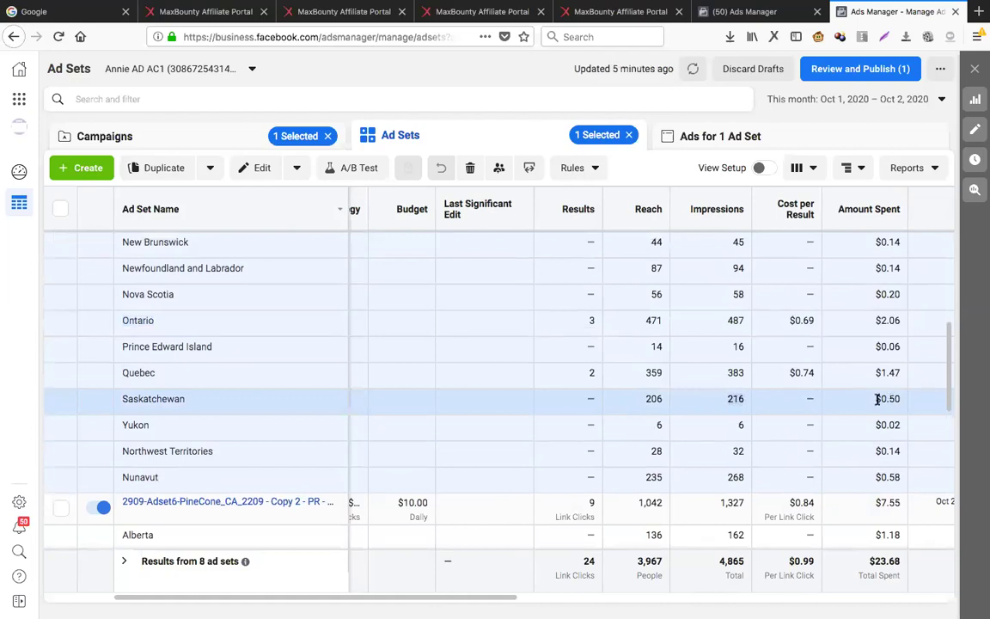
pyautogui.doubleClick(735, 476)
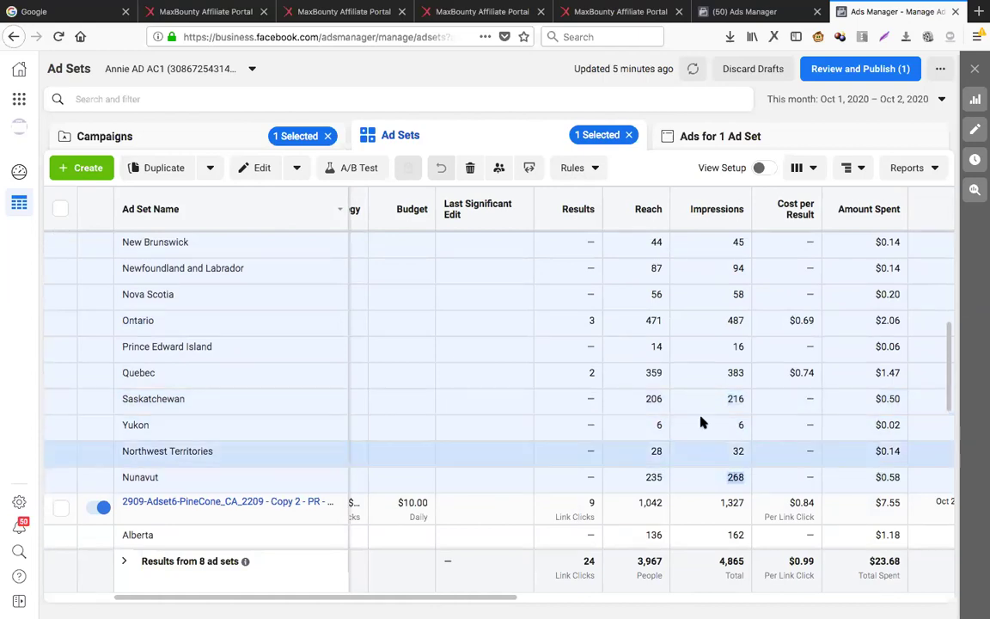
# Compare the regions delivered in Adset8 with the full list of regions in Adset7.
pyautogui.scroll(1, 700, 422)
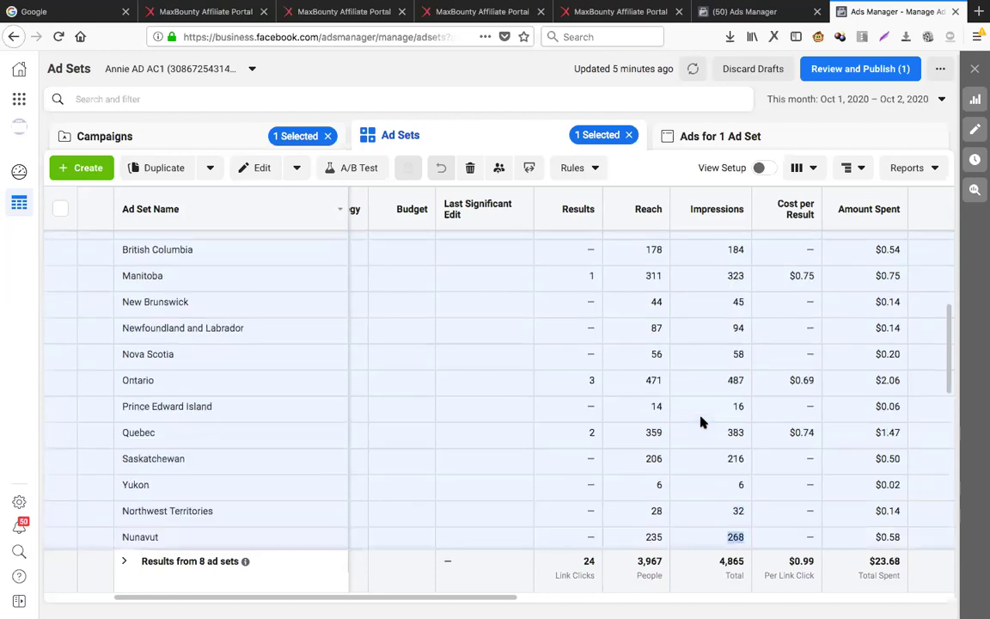
pyautogui.scroll(2, 700, 420)
pyautogui.scroll(1, 182, 364)
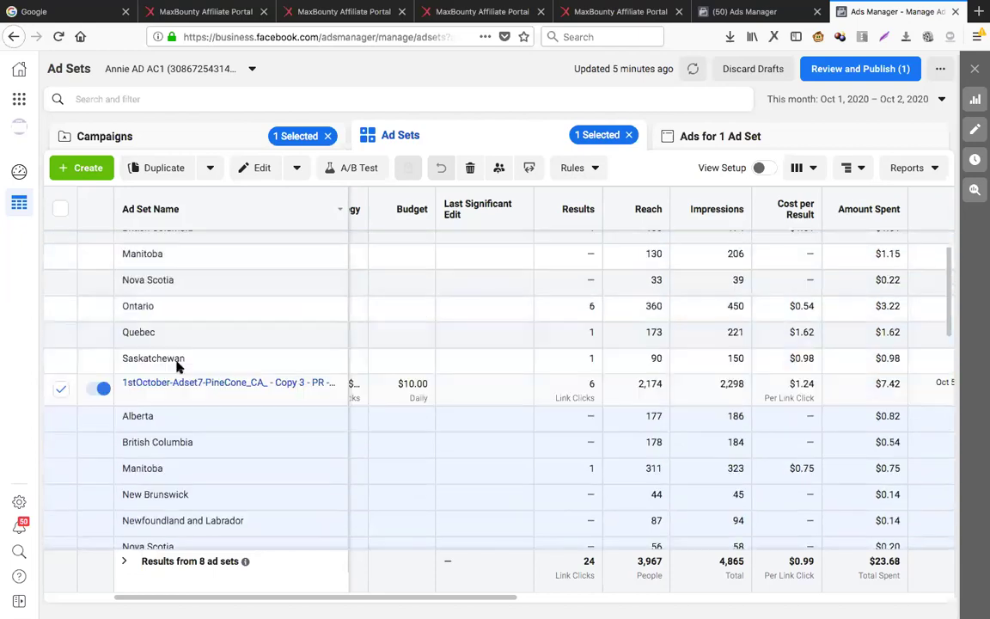
pyautogui.scroll(1, 244, 425)
pyautogui.scroll(-2, 246, 432)
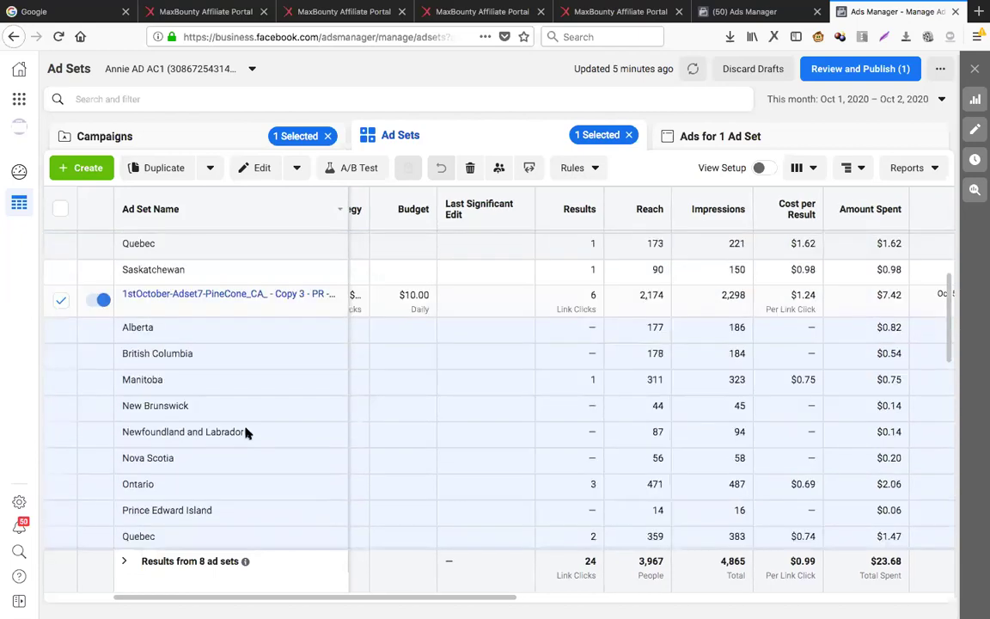
pyautogui.scroll(-2, 246, 432)
pyautogui.scroll(1, 245, 433)
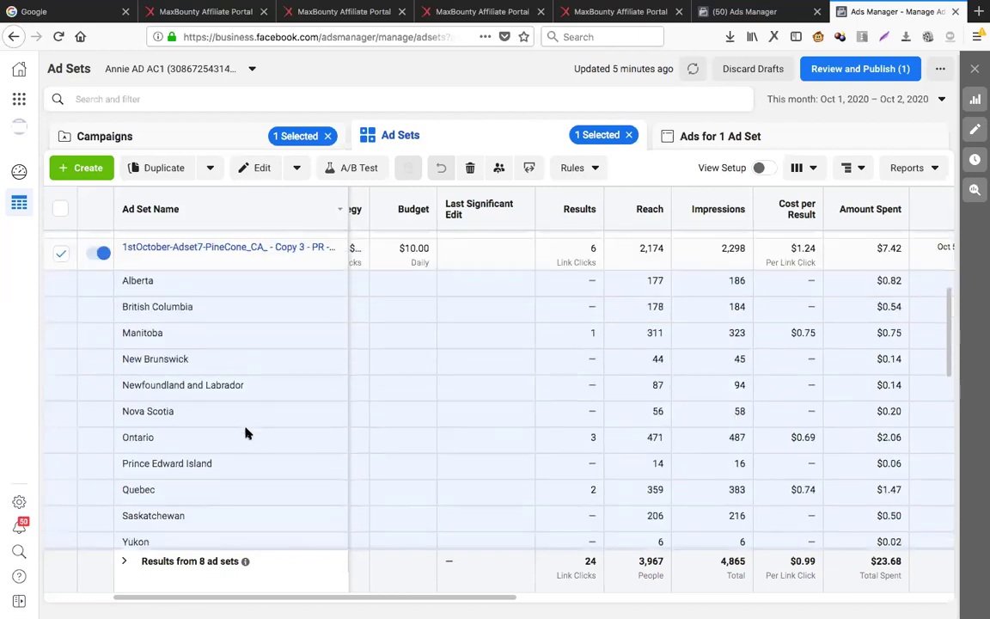
pyautogui.scroll(-1, 245, 433)
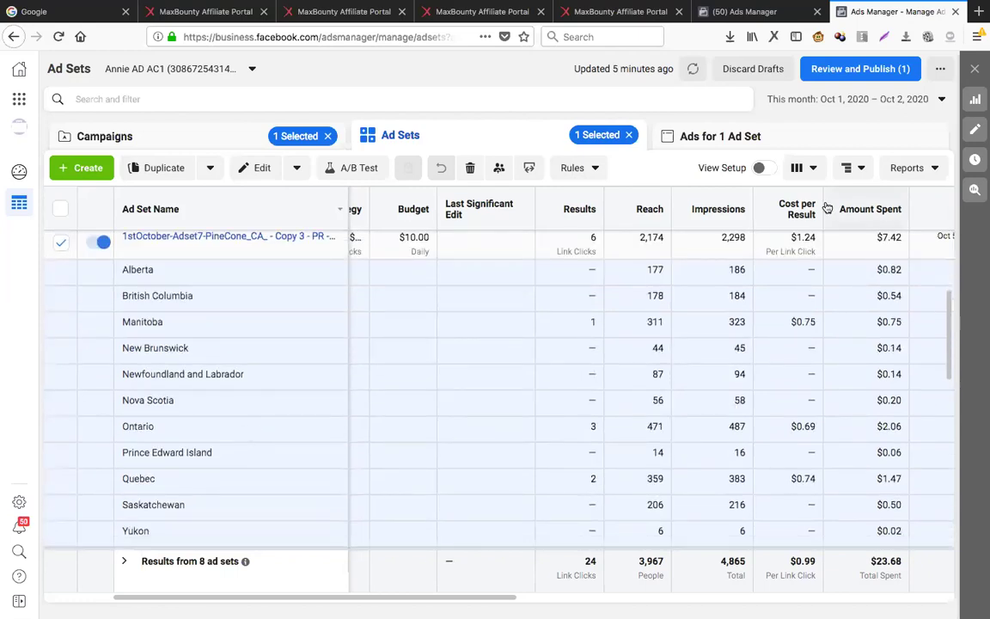
# Switch the ad sets table's delivery breakdown from Region to Placement.
pyautogui.click(858, 169)
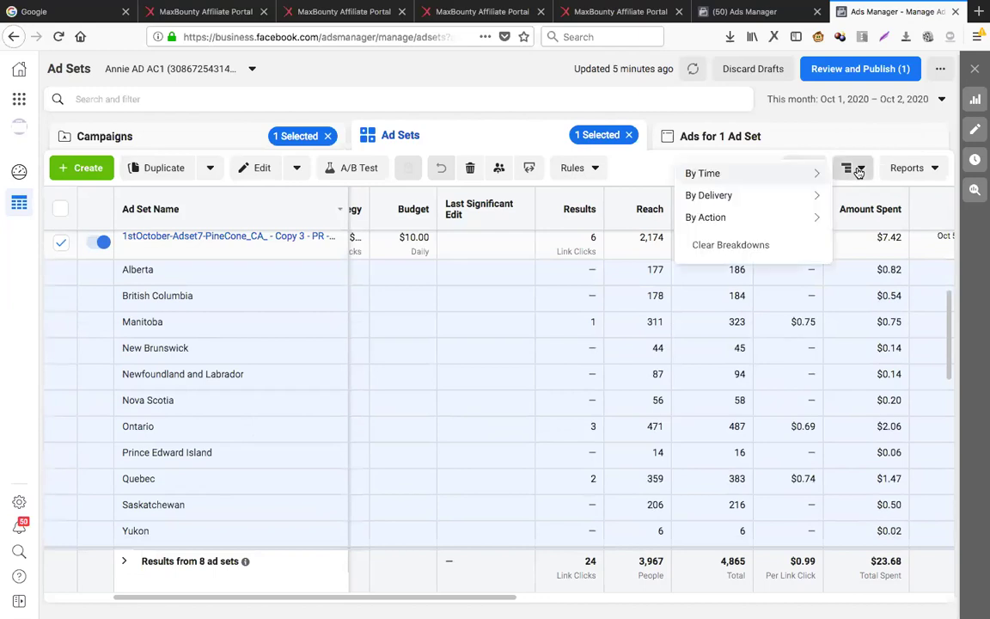
pyautogui.click(857, 169)
pyautogui.click(812, 169)
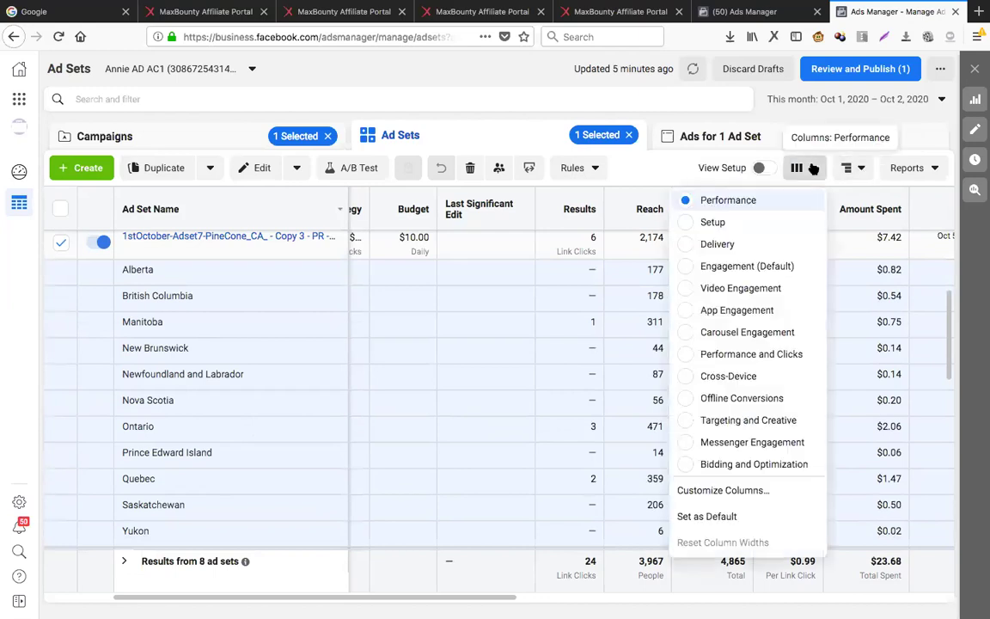
pyautogui.click(866, 171)
pyautogui.moveTo(788, 199)
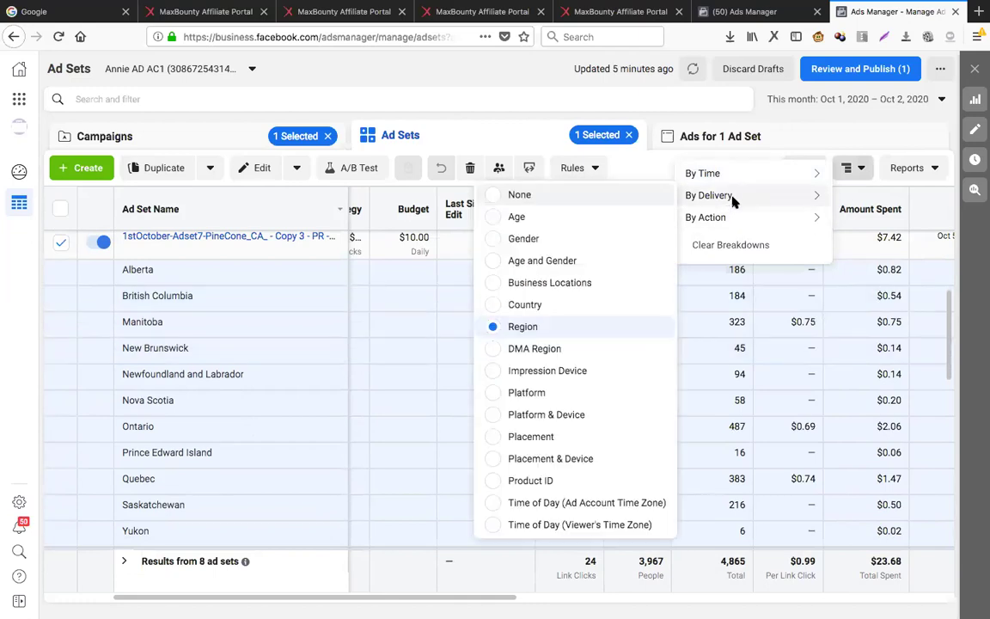
pyautogui.moveTo(734, 198)
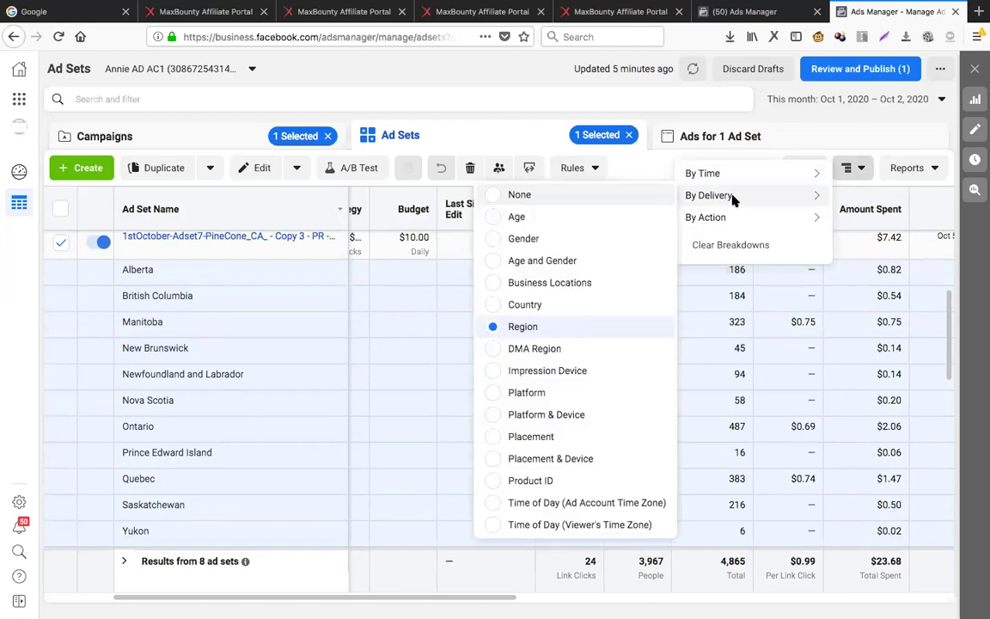
pyautogui.click(492, 437)
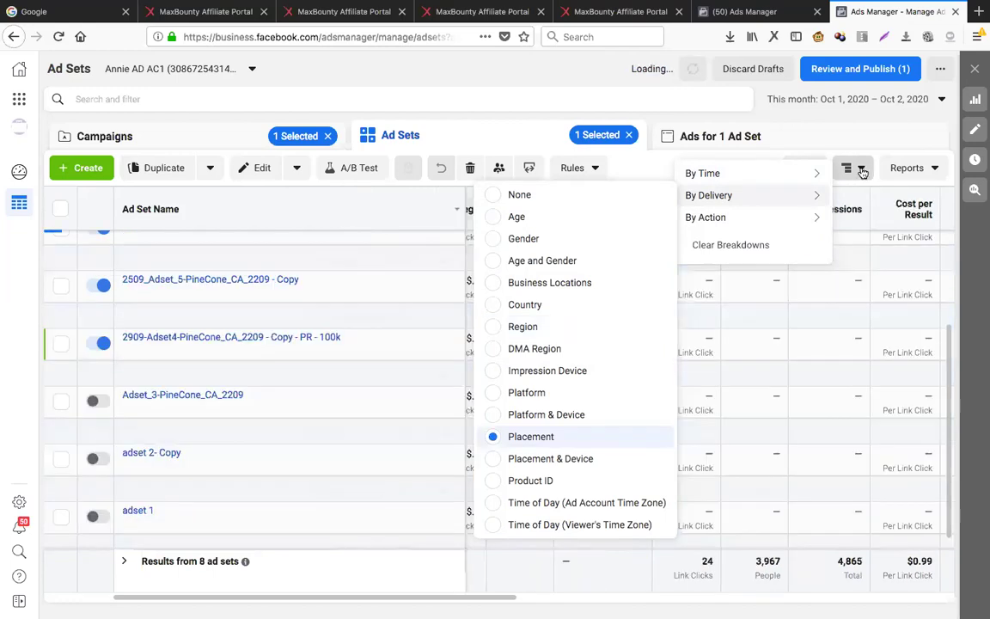
pyautogui.click(712, 431)
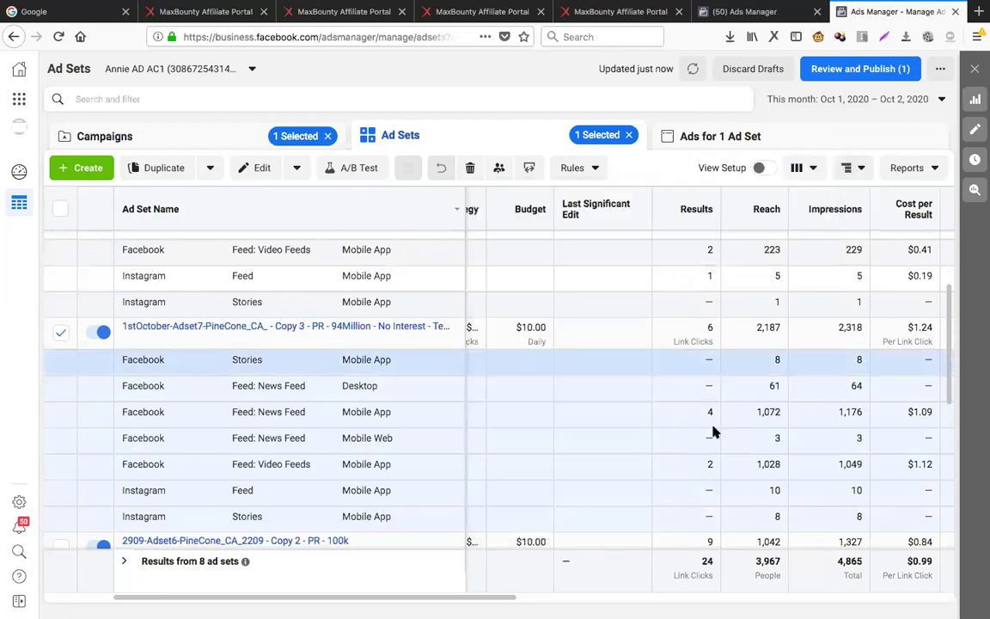
# Examine Adset8's results, cost per result and amount spent for each Facebook and Instagram placement and device.
pyautogui.scroll(1, 712, 432)
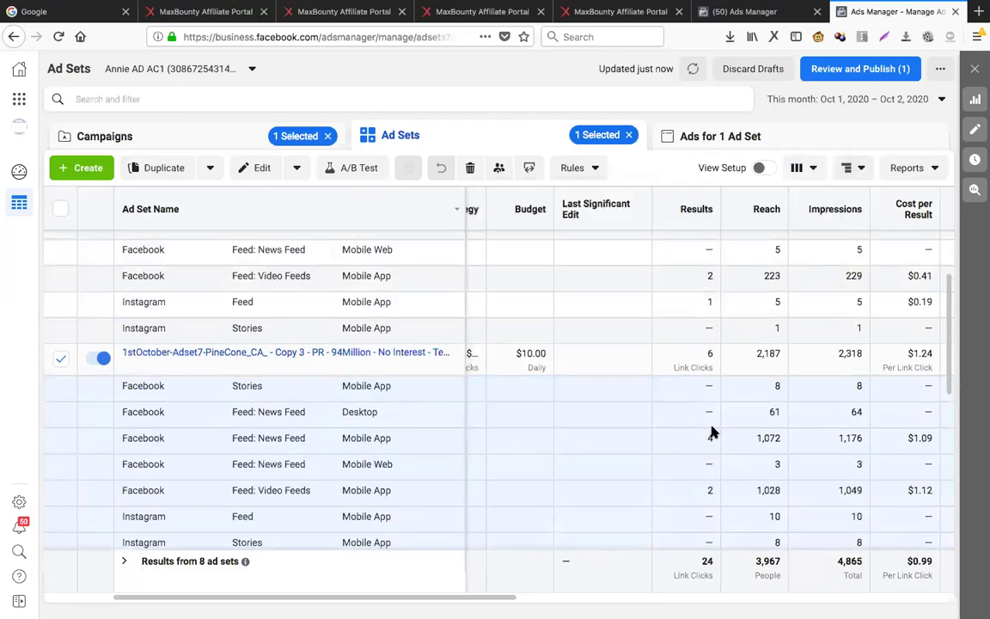
pyautogui.scroll(2, 712, 431)
pyautogui.scroll(2, 713, 431)
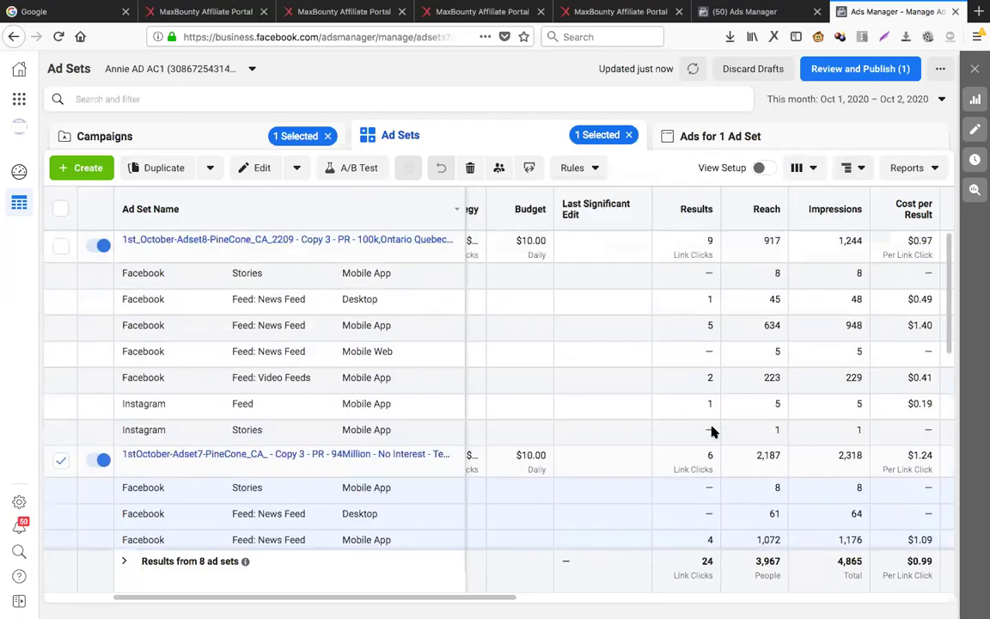
pyautogui.hscroll(1, 685, 325)
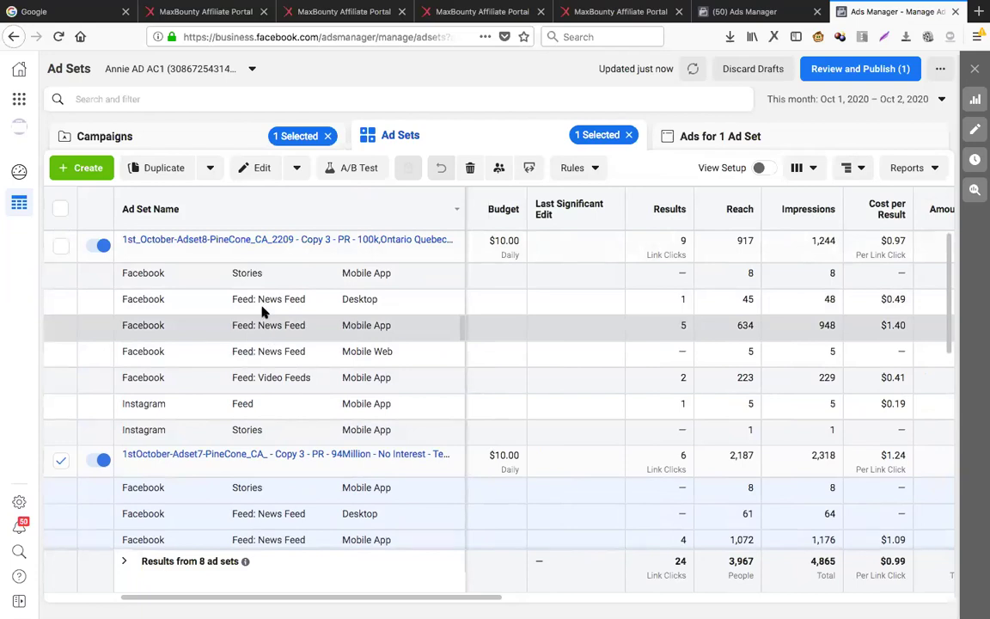
pyautogui.click(363, 299)
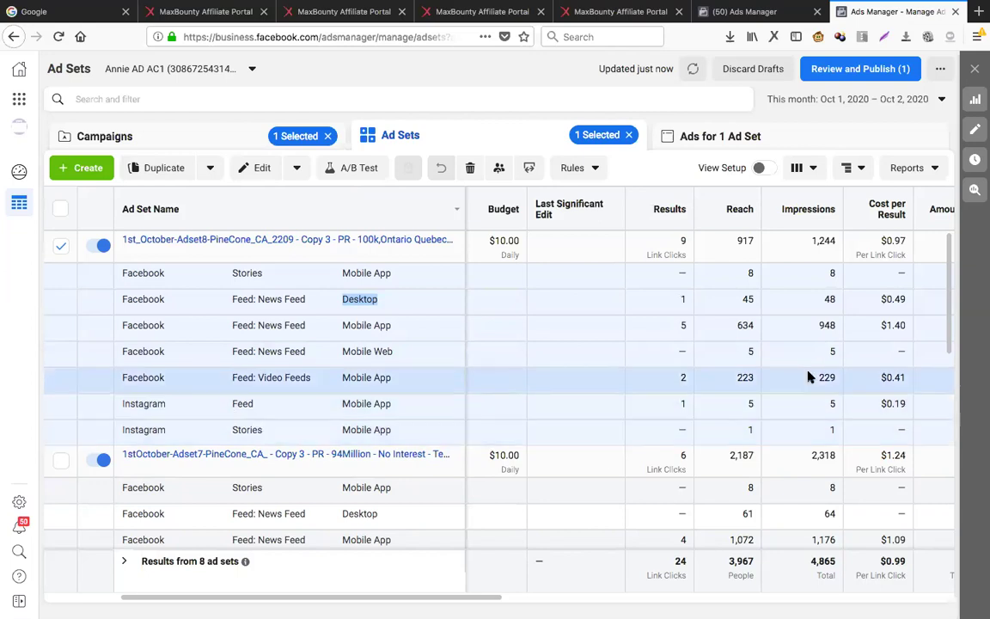
pyautogui.hscroll(1, 808, 377)
pyautogui.hscroll(1, 808, 377)
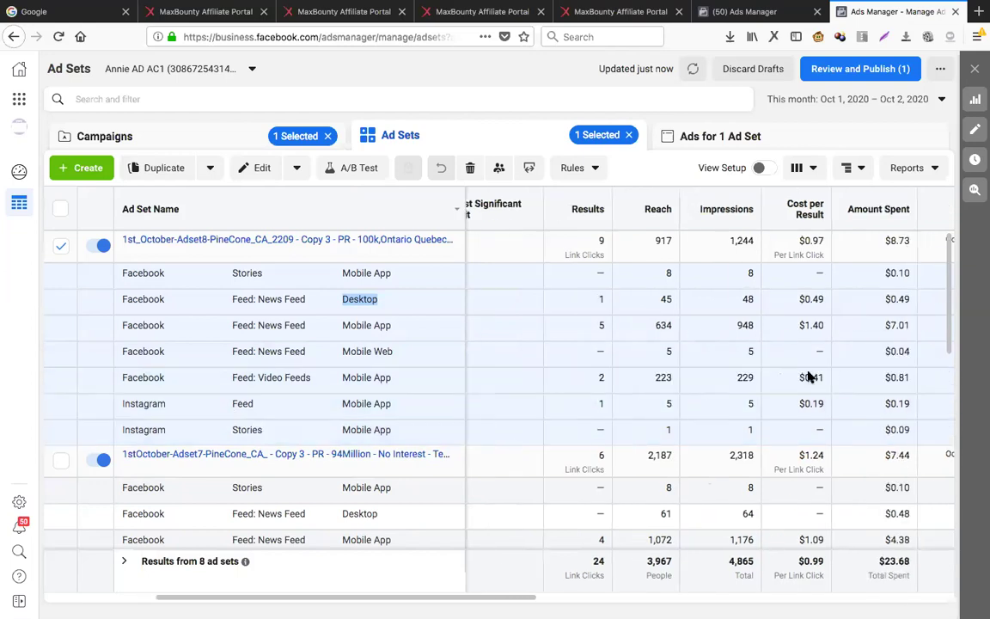
pyautogui.hscroll(1, 808, 377)
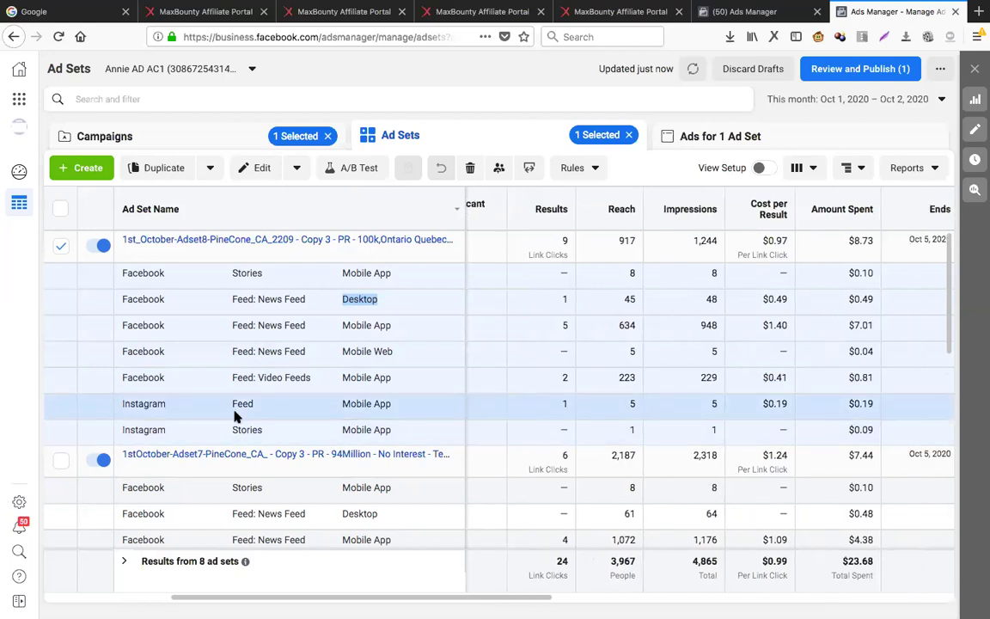
pyautogui.click(856, 405)
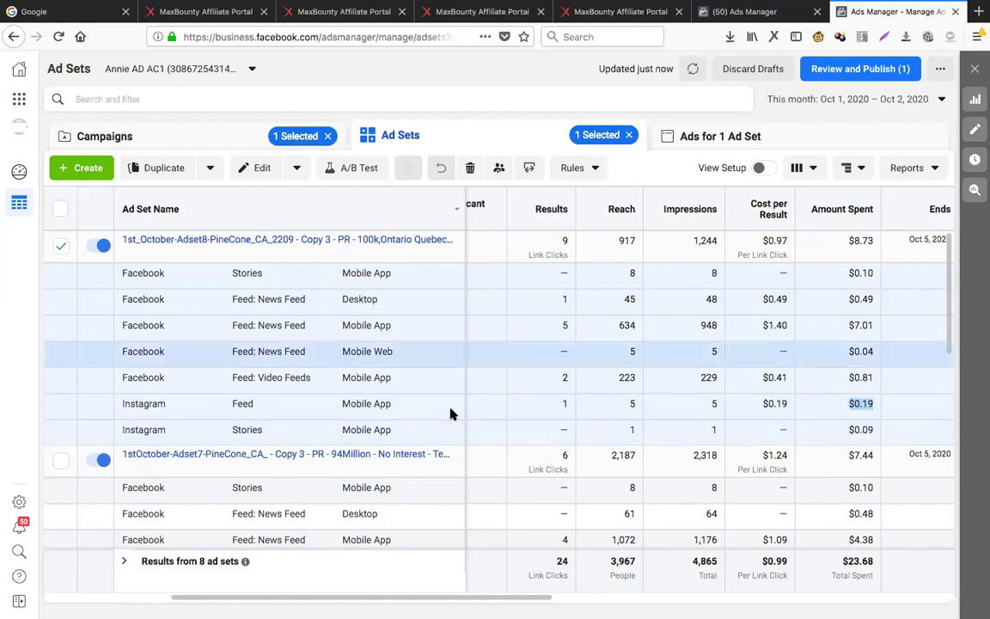
pyautogui.click(869, 429)
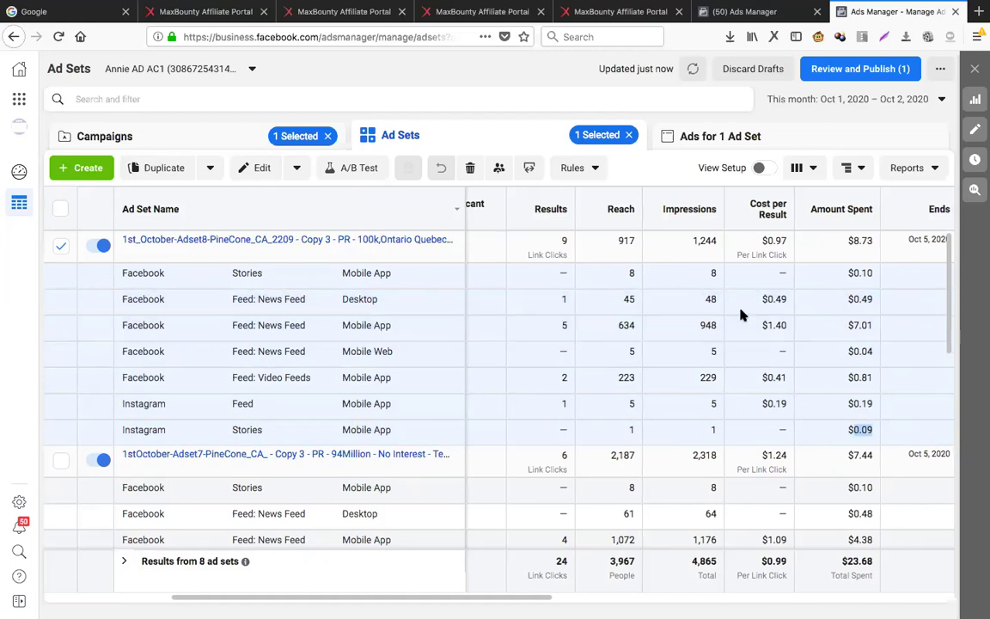
pyautogui.click(869, 273)
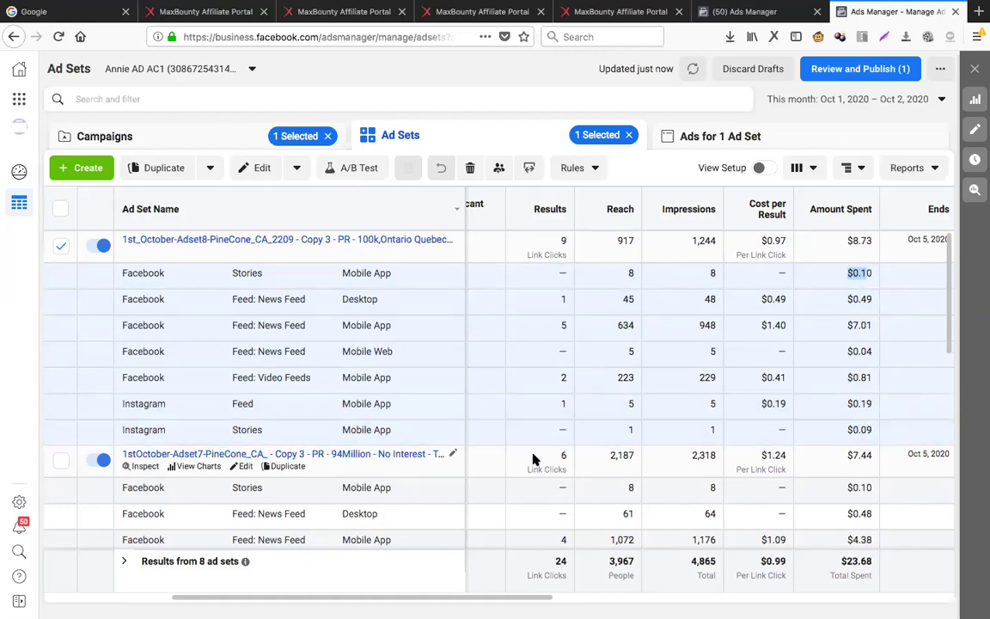
# Examine Adset7's results, reach, impressions and amount spent for each Facebook and Instagram placement and device.
pyautogui.scroll(-1, 531, 487)
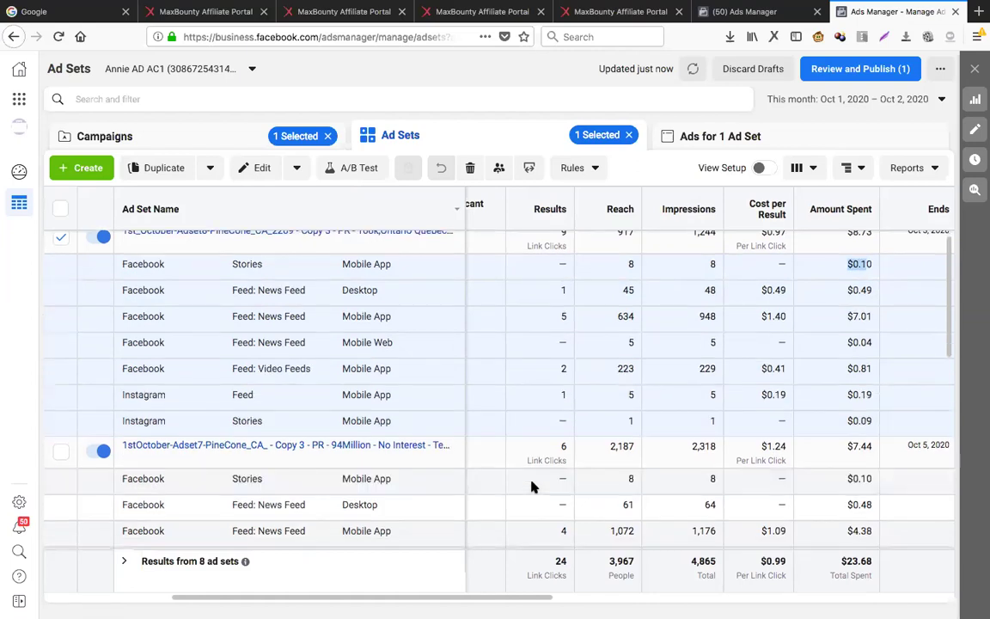
pyautogui.scroll(-1, 531, 487)
pyautogui.scroll(-1, 531, 487)
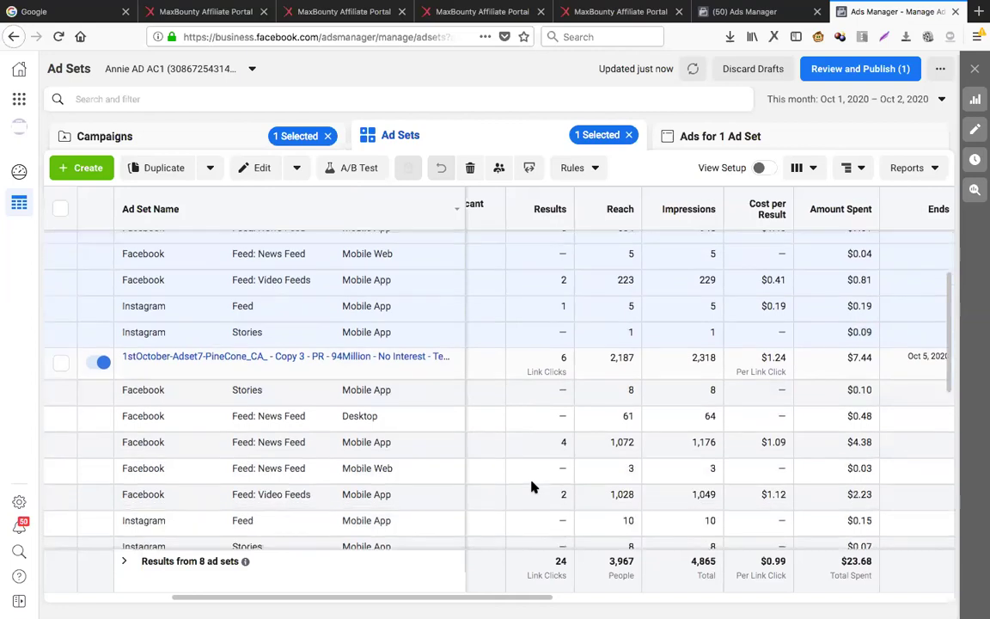
pyautogui.scroll(-1, 531, 487)
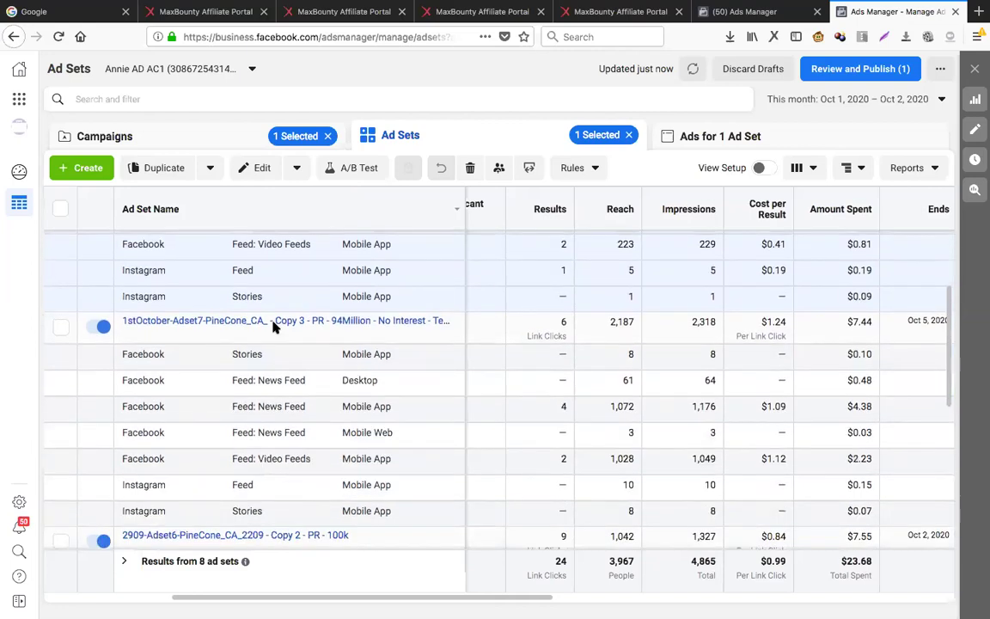
pyautogui.moveTo(262, 324)
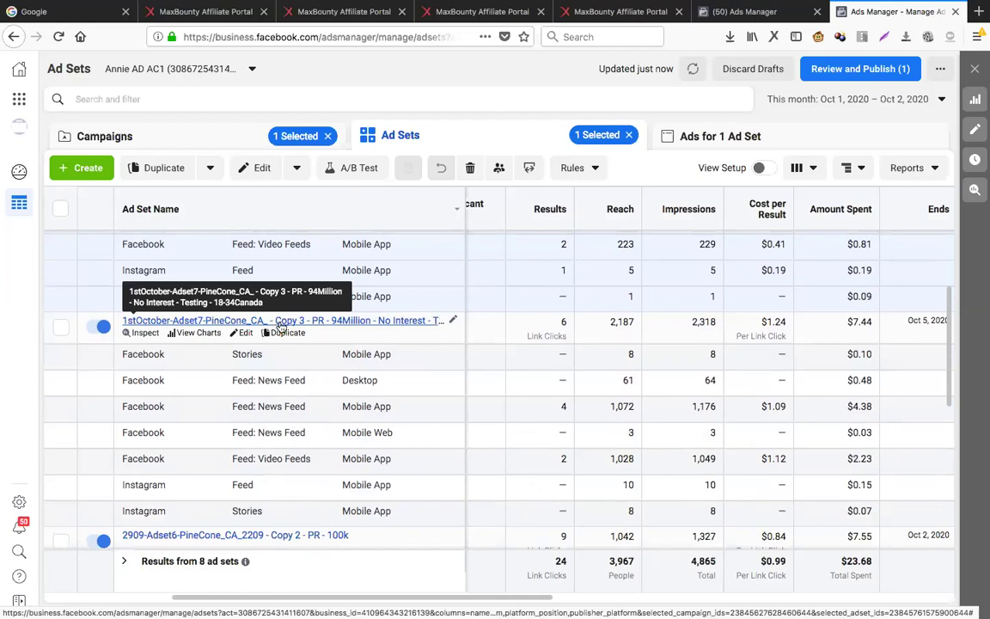
pyautogui.scroll(-1, 400, 441)
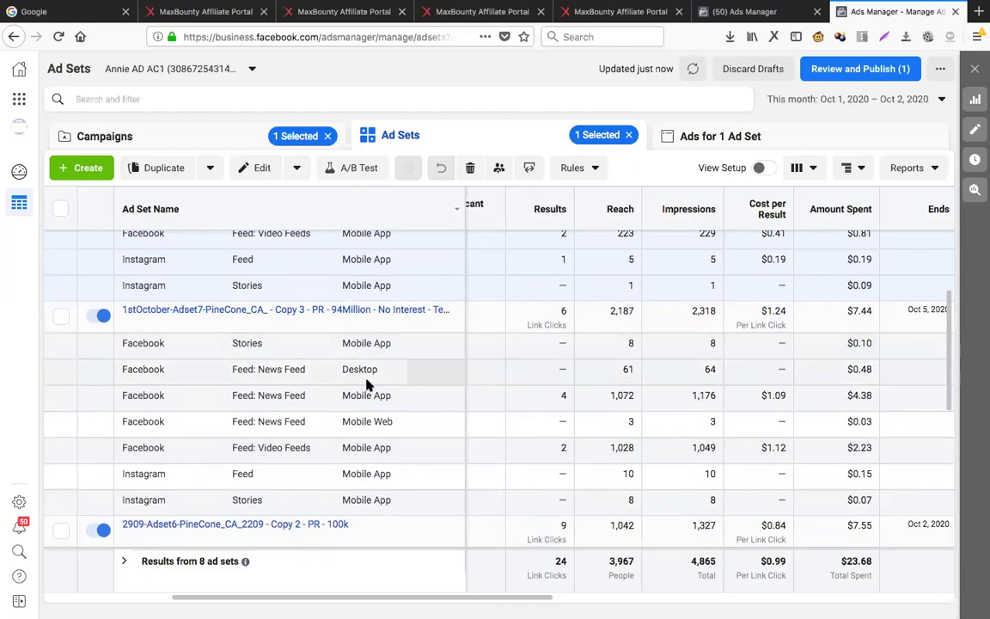
pyautogui.scroll(1, 366, 385)
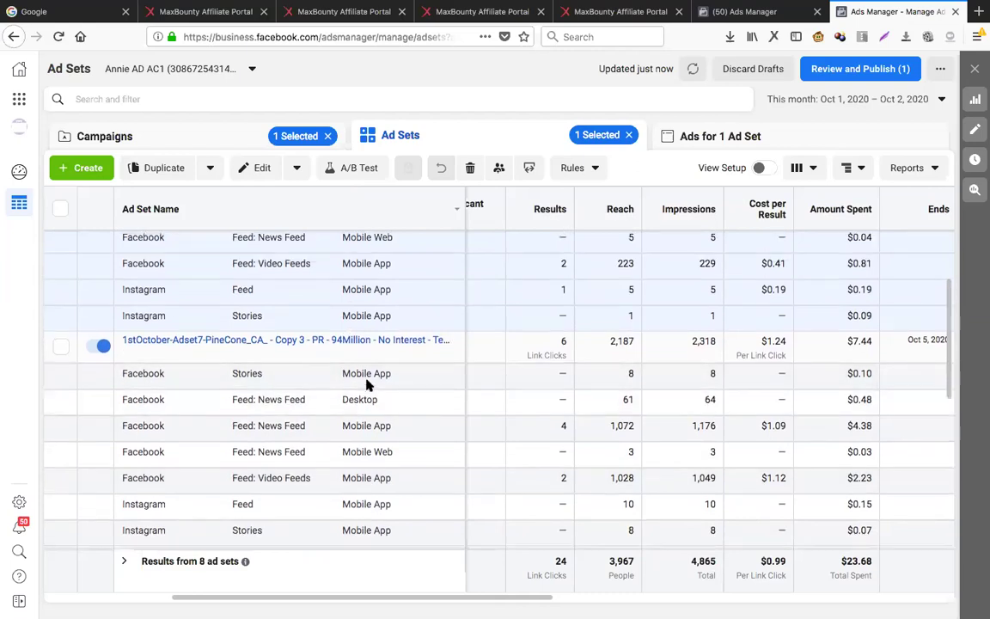
pyautogui.doubleClick(866, 372)
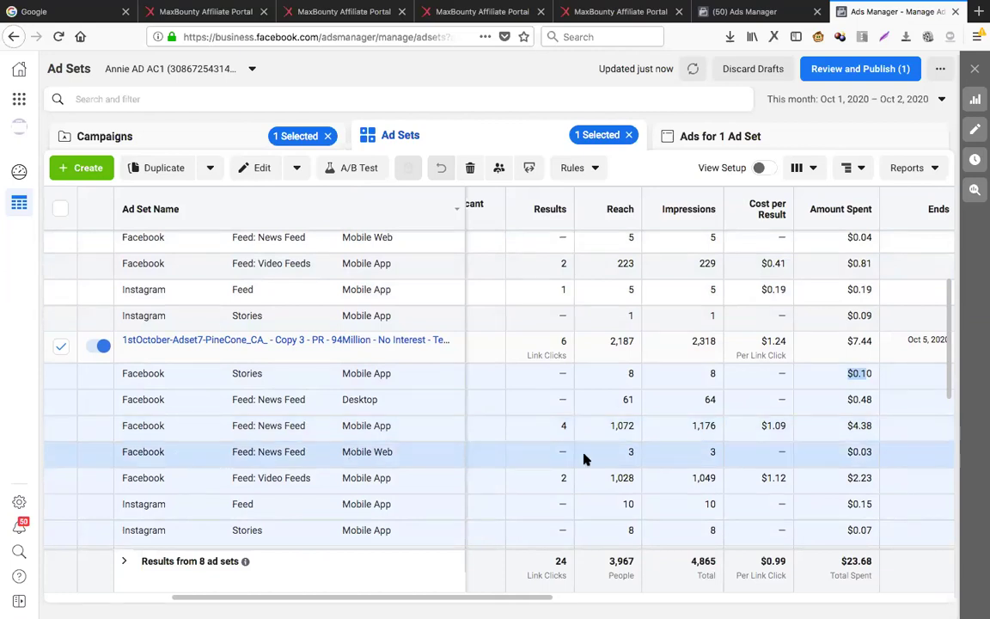
pyautogui.click(862, 451)
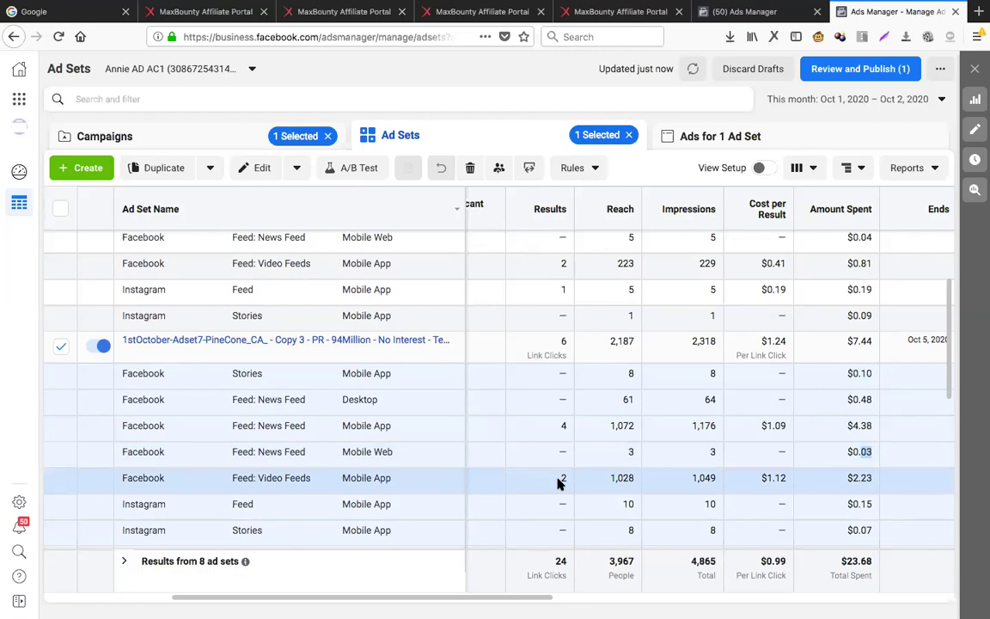
pyautogui.click(616, 478)
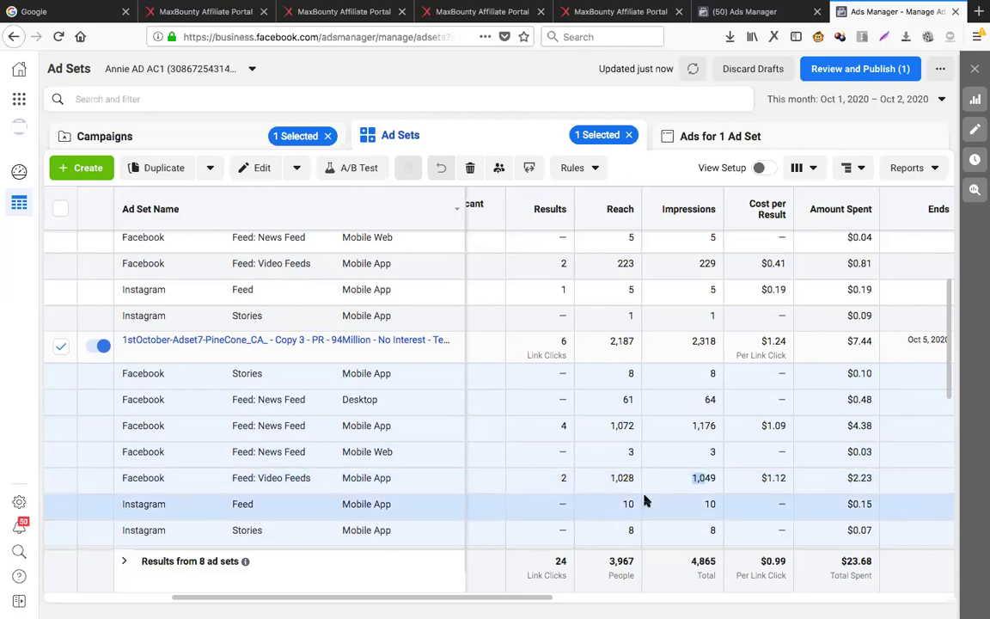
pyautogui.doubleClick(696, 480)
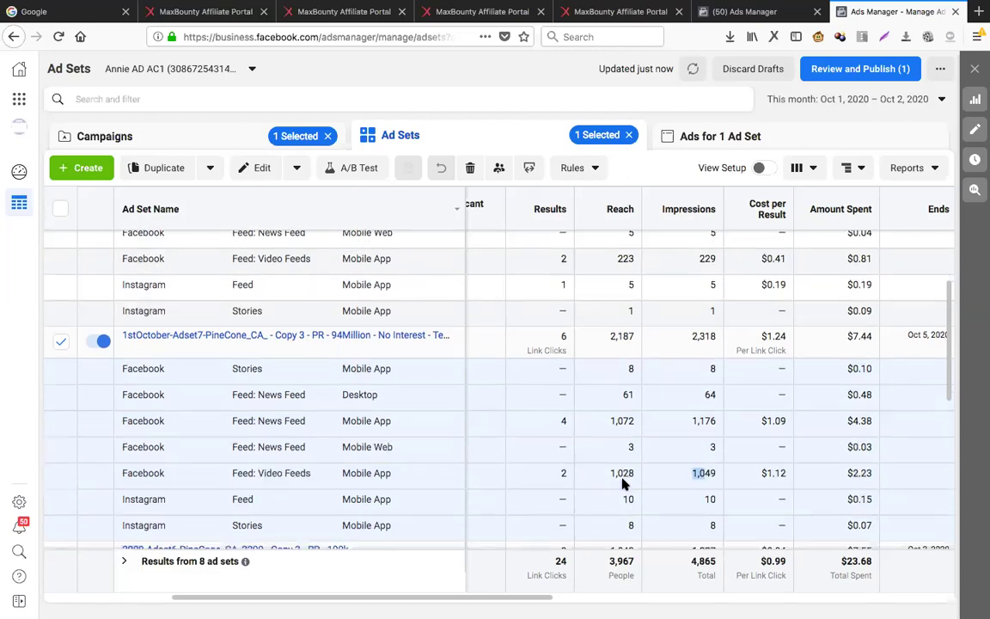
pyautogui.scroll(-1, 326, 463)
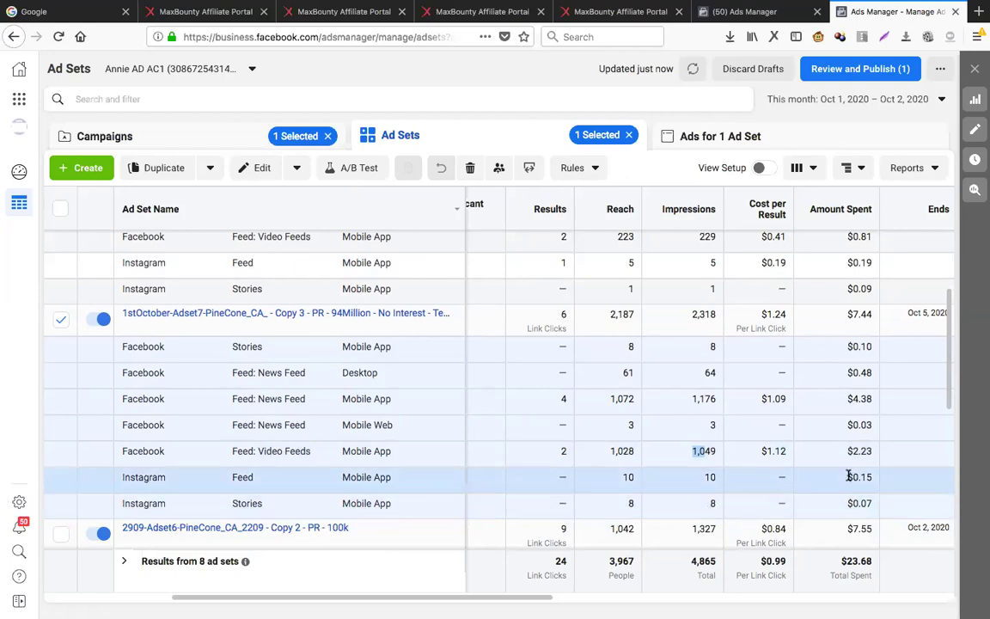
pyautogui.moveTo(873, 477); pyautogui.dragTo(857, 500)
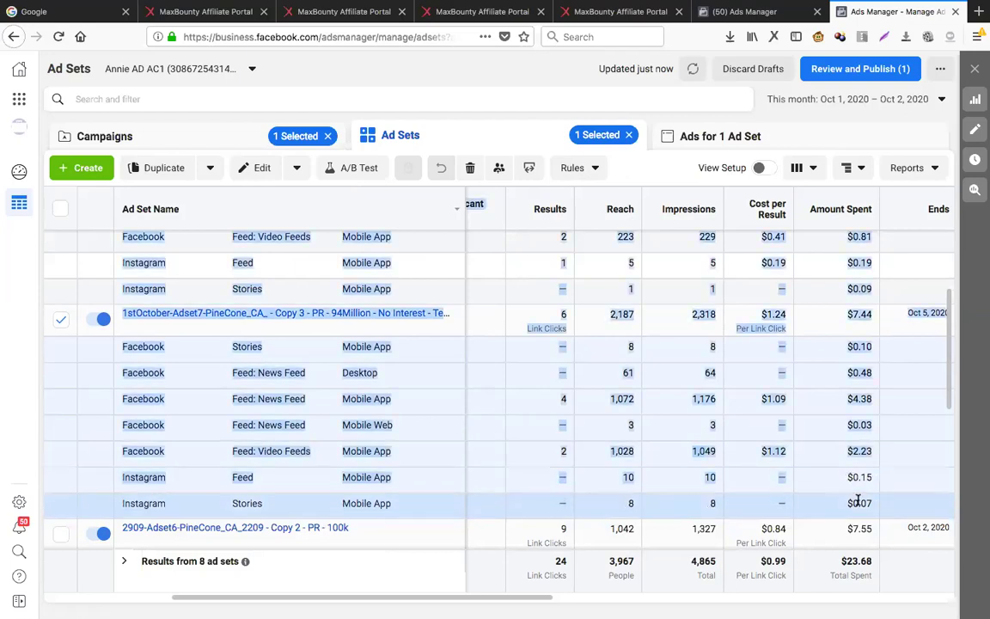
pyautogui.click(852, 505)
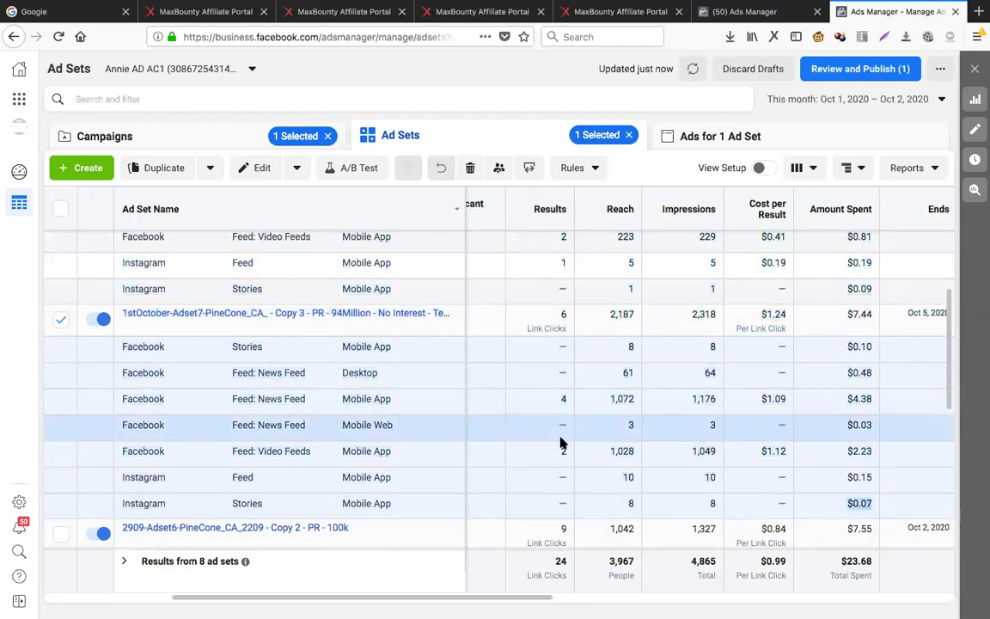
# Open the RapidTables online Notepad in a new browser tab and go to the end of the saved notes.
pyautogui.click(979, 12)
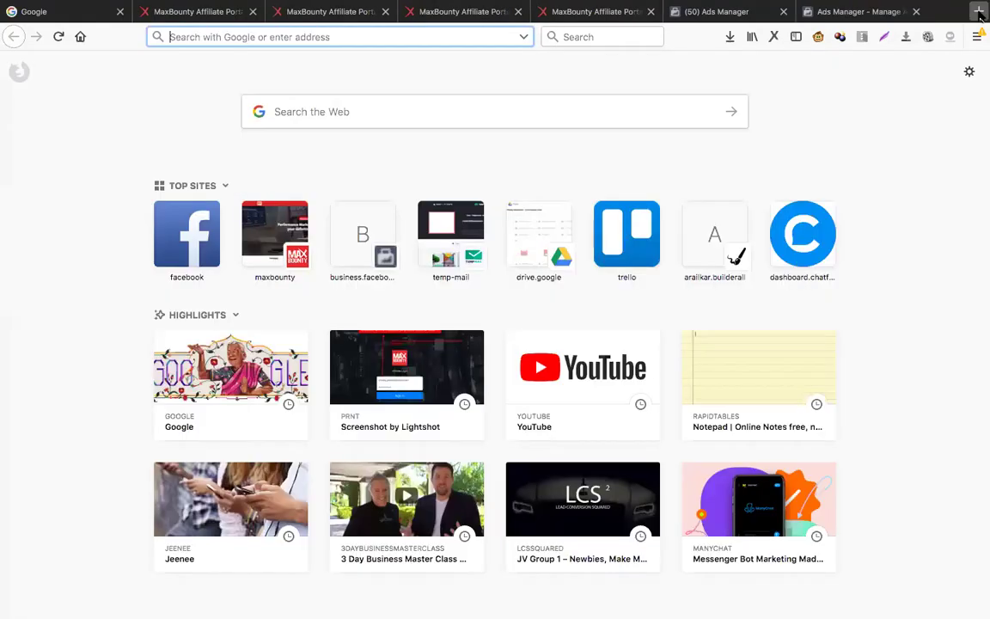
pyautogui.click(736, 349)
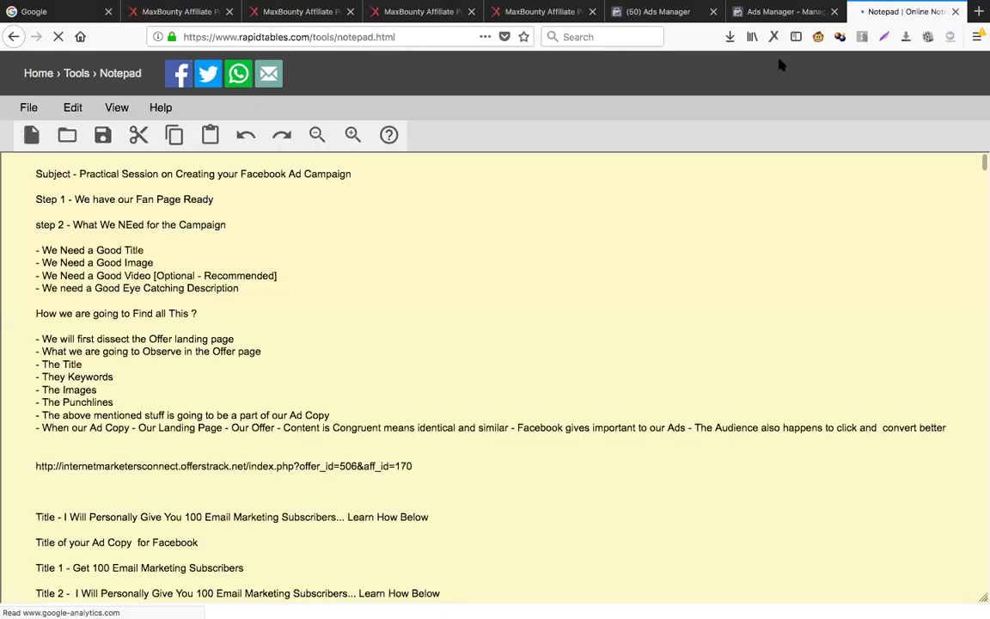
pyautogui.scroll(-15, 321, 475)
pyautogui.scroll(-20, 321, 475)
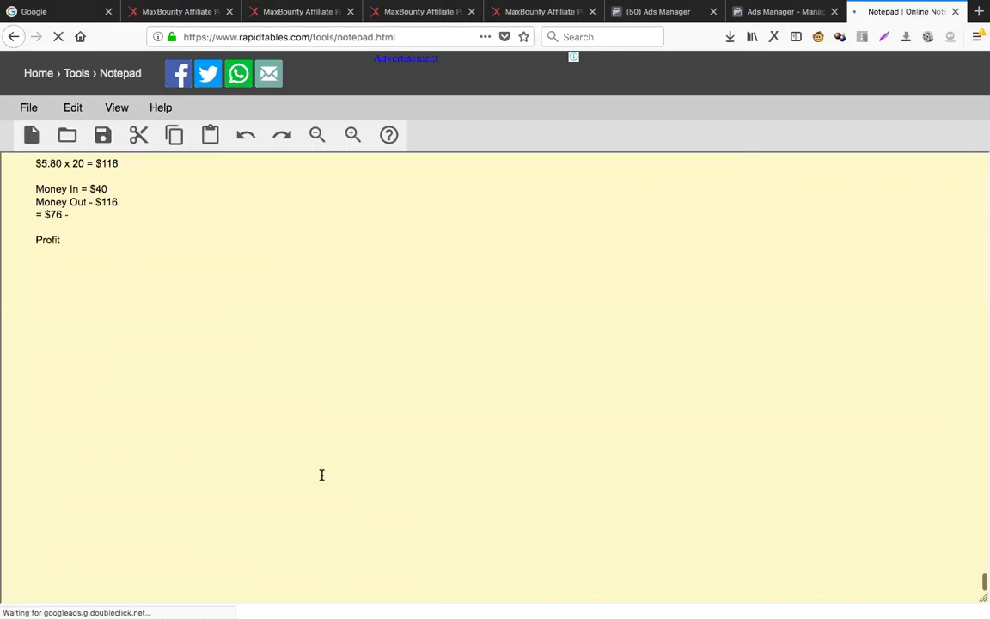
# Add several blank lines after the final "Profit" line of the notes.
pyautogui.click(80, 247)
pyautogui.press('Return')
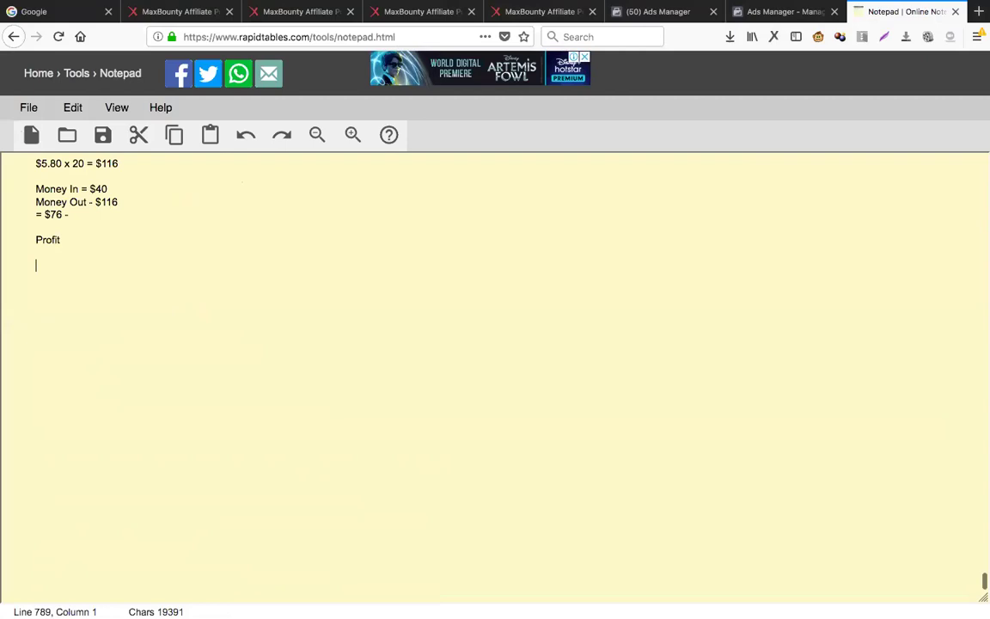
pyautogui.press('Return')
pyautogui.press('Return')
pyautogui.press('Return')
pyautogui.press('Return')
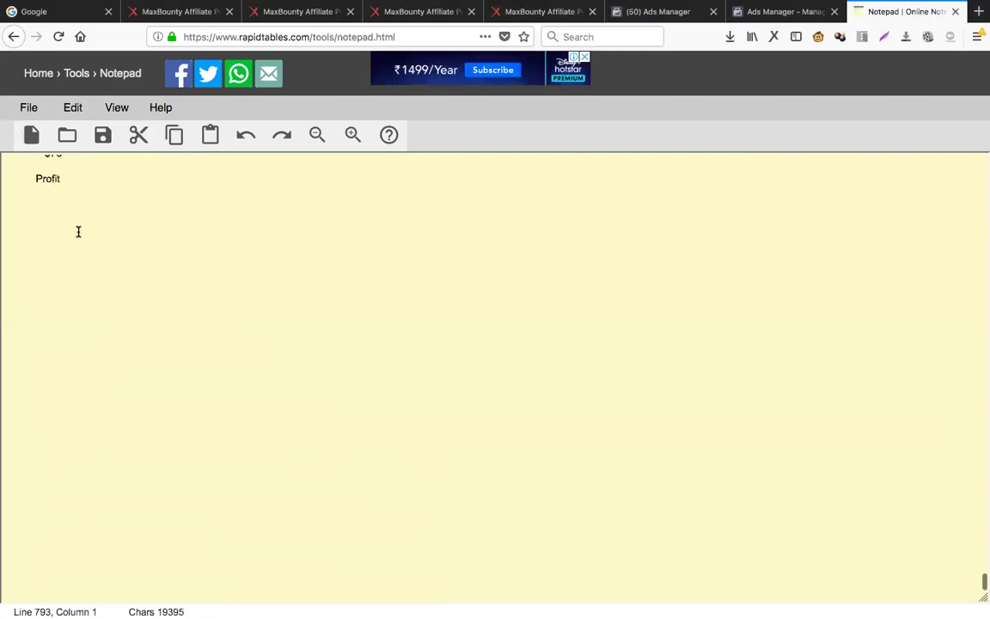
pyautogui.press('Return')
pyautogui.press('Return')
pyautogui.press('Return')
# Write the heading "Remove Placements" in the blank space below "Profit", followed by an empty line.
pyautogui.scroll(-2, 15, 258)
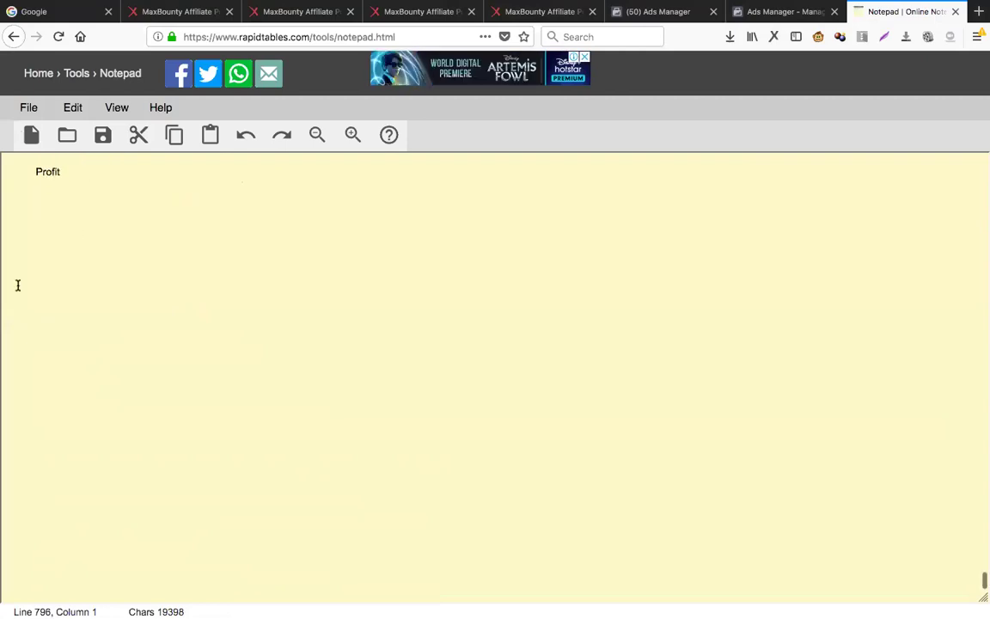
pyautogui.click(44, 188)
pyautogui.write('RE')
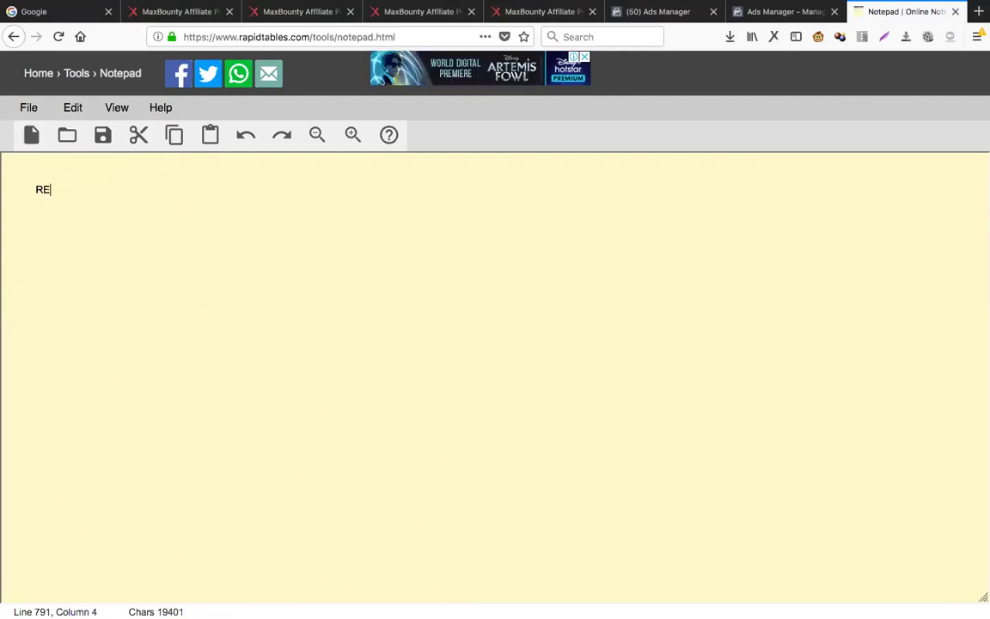
pyautogui.press('BackSpace')
pyautogui.write('emove Pla')
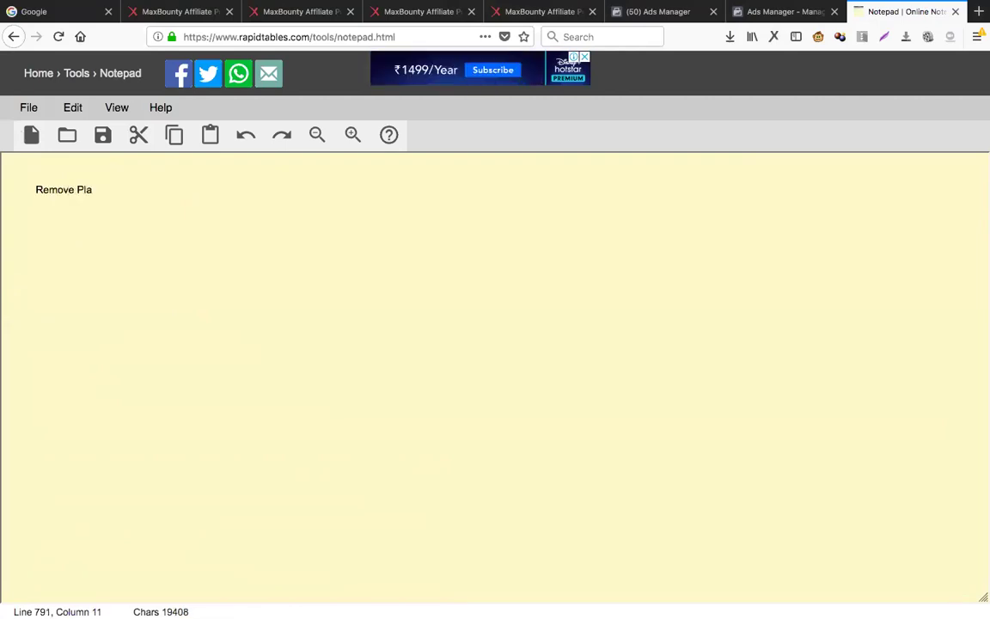
pyautogui.write('cements')
pyautogui.press('Return')
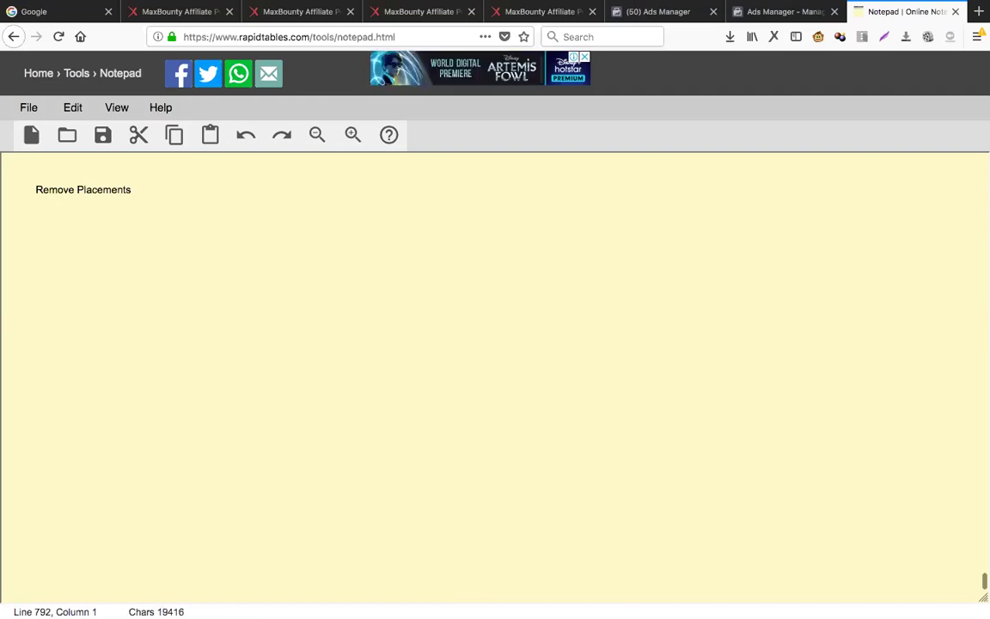
pyautogui.press('Return')
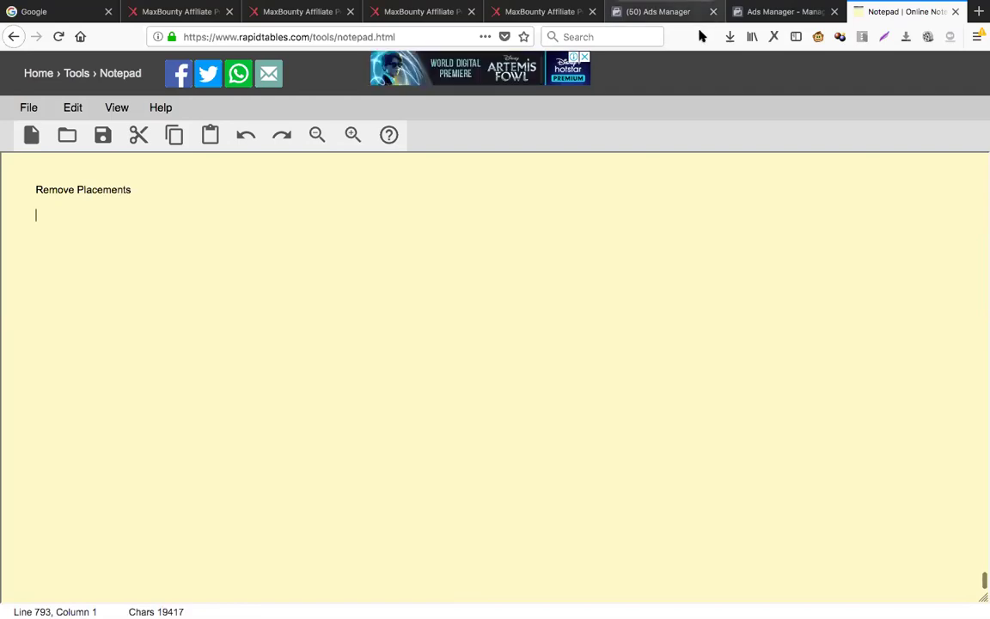
# Review both ad sets' placements in Ads Manager and list "Instagram Feeds" and "Instagram Stories" under the Notepad's "Remove Placements" heading.
pyautogui.click(784, 12)
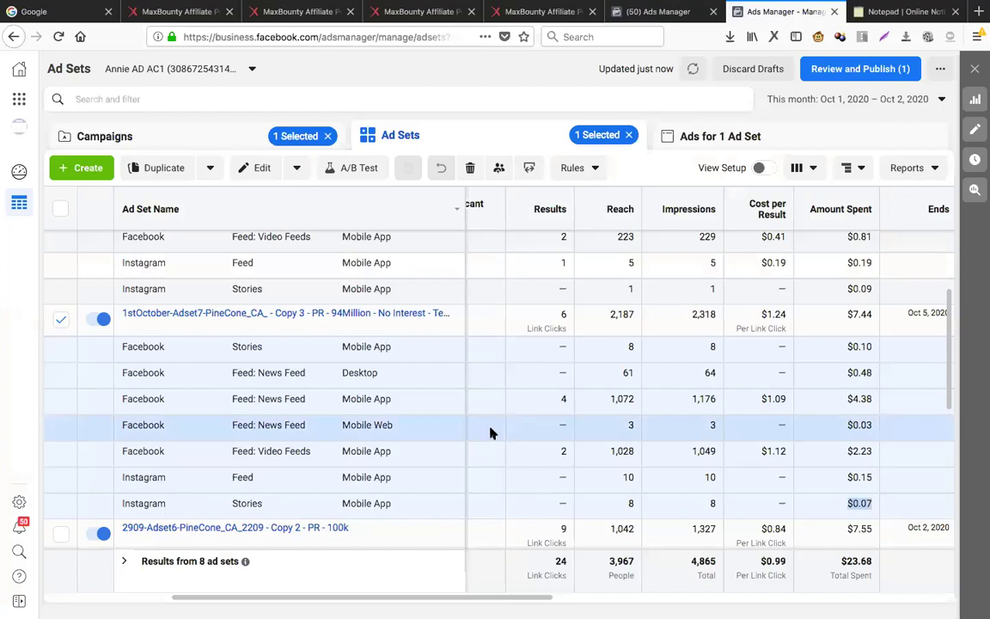
pyautogui.scroll(1, 491, 432)
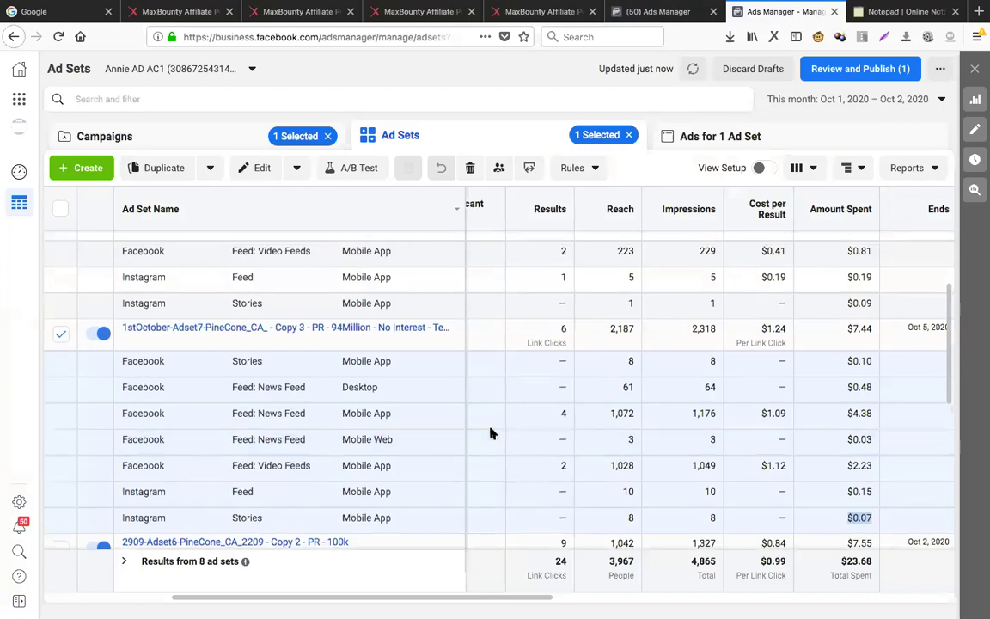
pyautogui.scroll(1, 491, 430)
pyautogui.scroll(2, 256, 413)
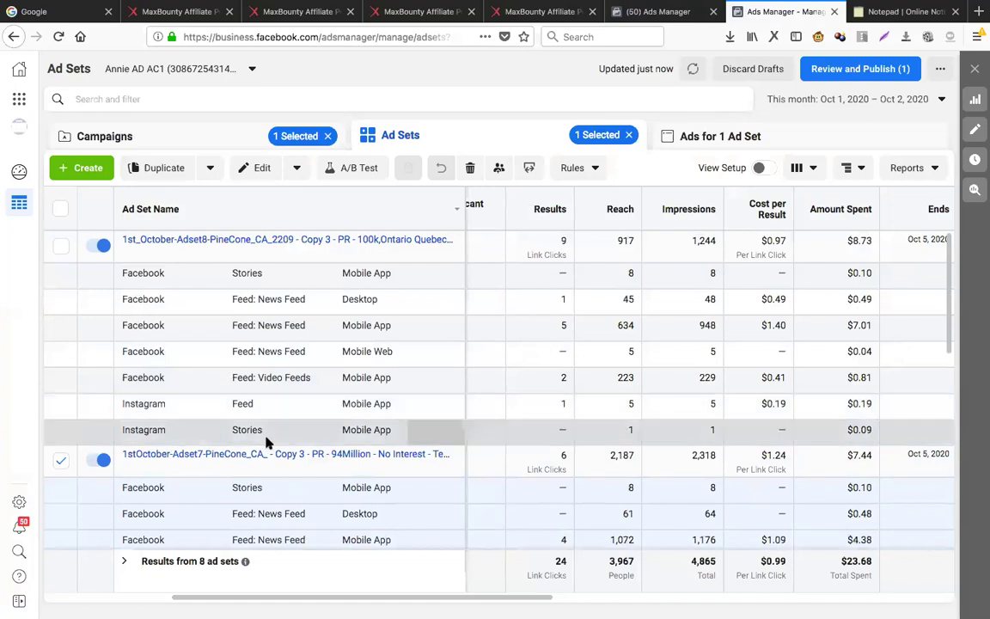
pyautogui.click(889, 15)
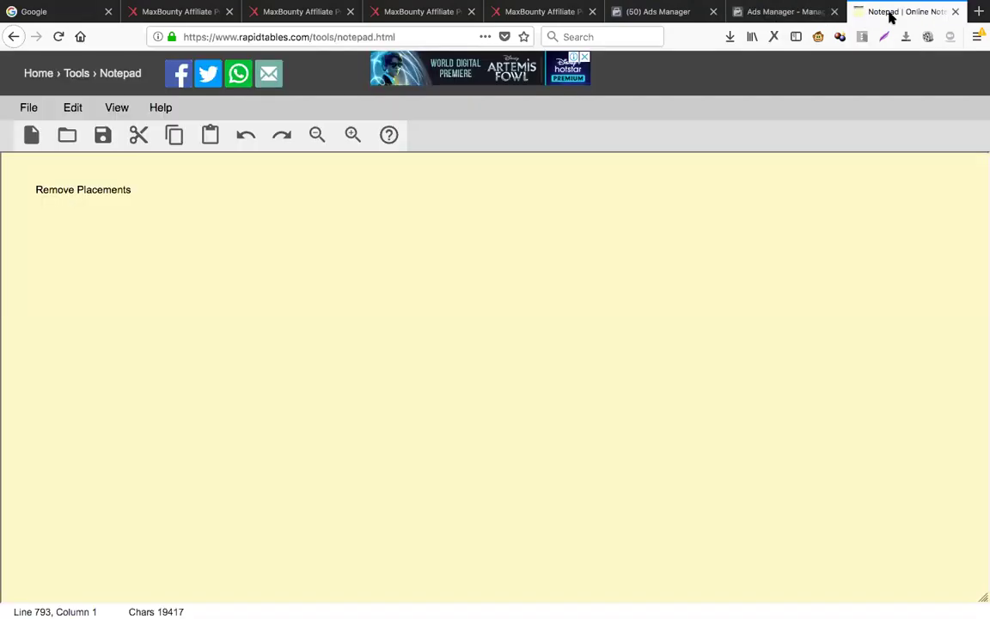
pyautogui.write('Instagram Feed')
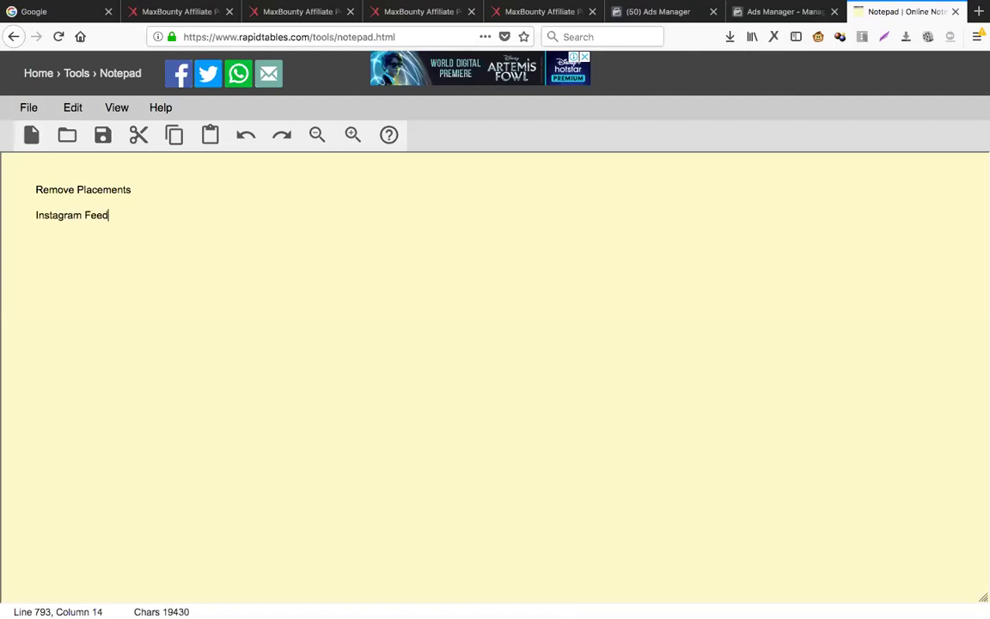
pyautogui.write('s')
pyautogui.press('Return')
pyautogui.write('Instagr')
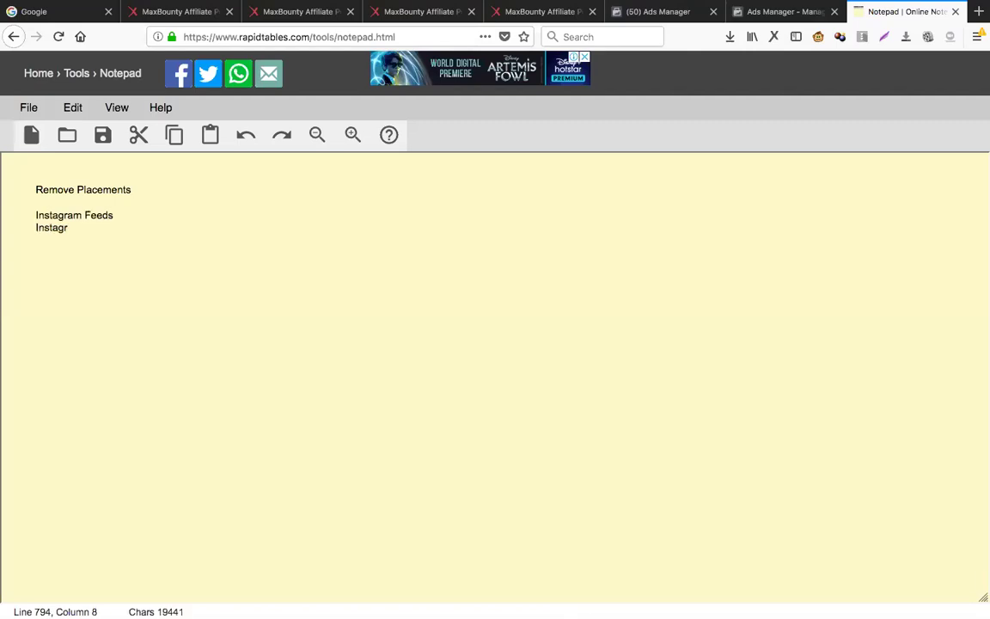
pyautogui.write('am Stor')
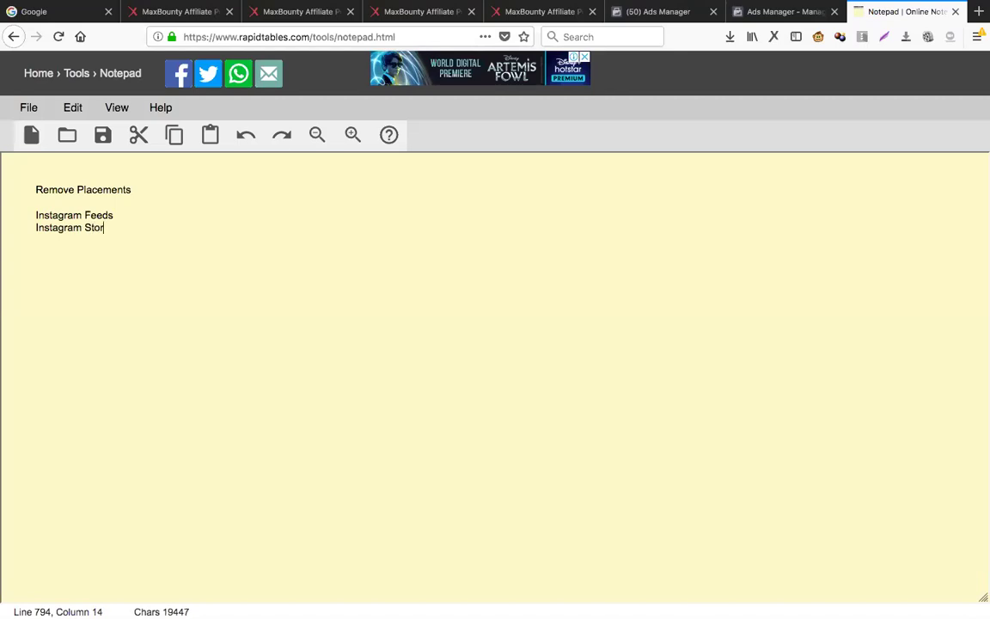
pyautogui.write('ies')
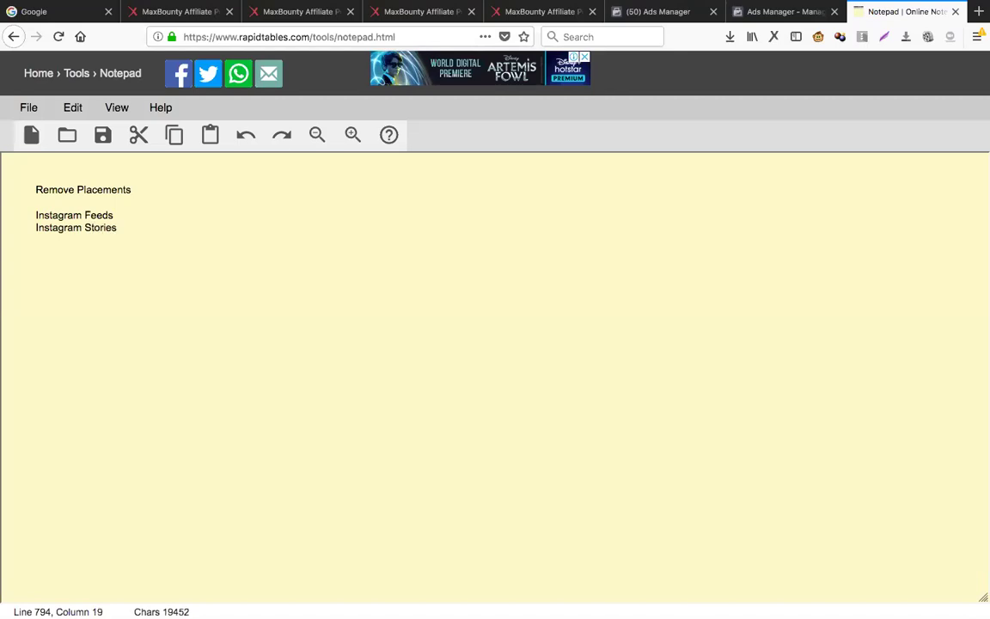
# Check the Instagram placements' device in Ads Manager and append "- Mobile - Instagram Mobile App" to the Notepad's "Instagram Feeds" line.
pyautogui.click(790, 19)
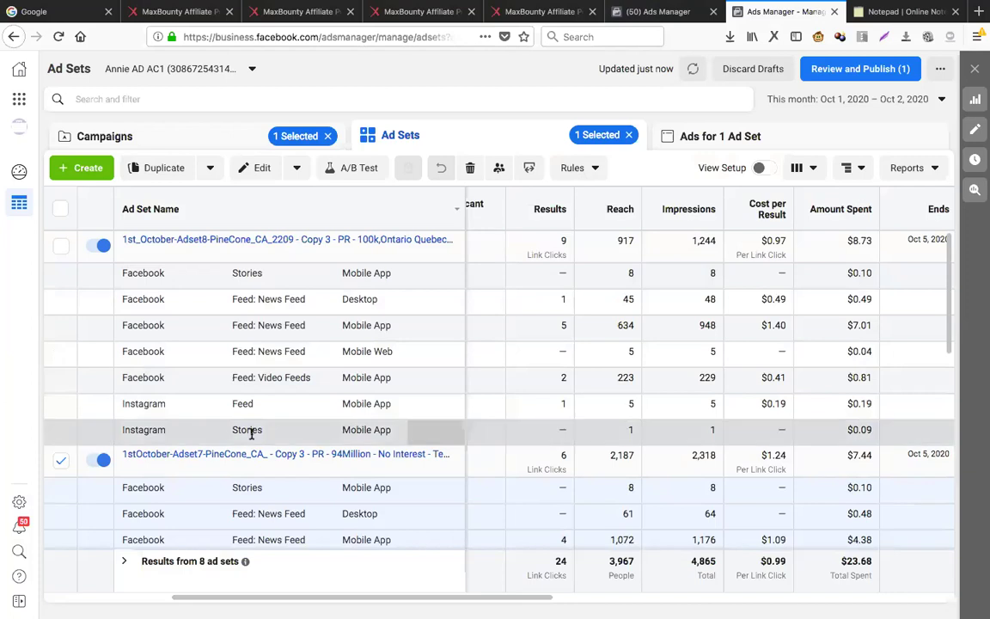
pyautogui.click(909, 12)
pyautogui.click(210, 210)
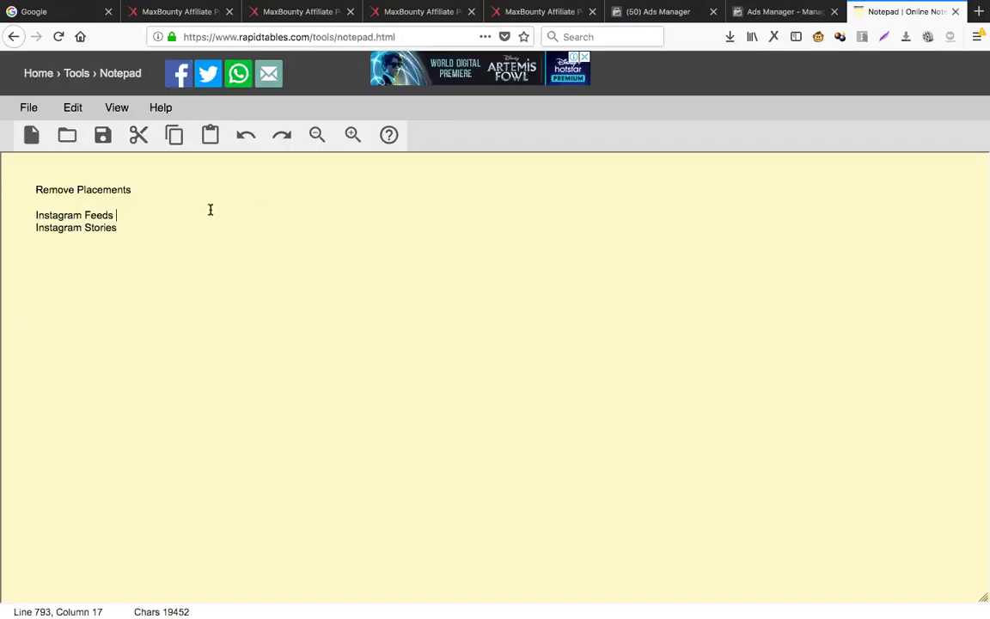
pyautogui.write('-')
pyautogui.write(' Moibloe')
pyautogui.press('BackSpace')
pyautogui.press('BackSpace')
pyautogui.press('BackSpace')
pyautogui.press('BackSpace')
pyautogui.press('BackSpace')
pyautogui.write('obile - Instagram Mobile App')
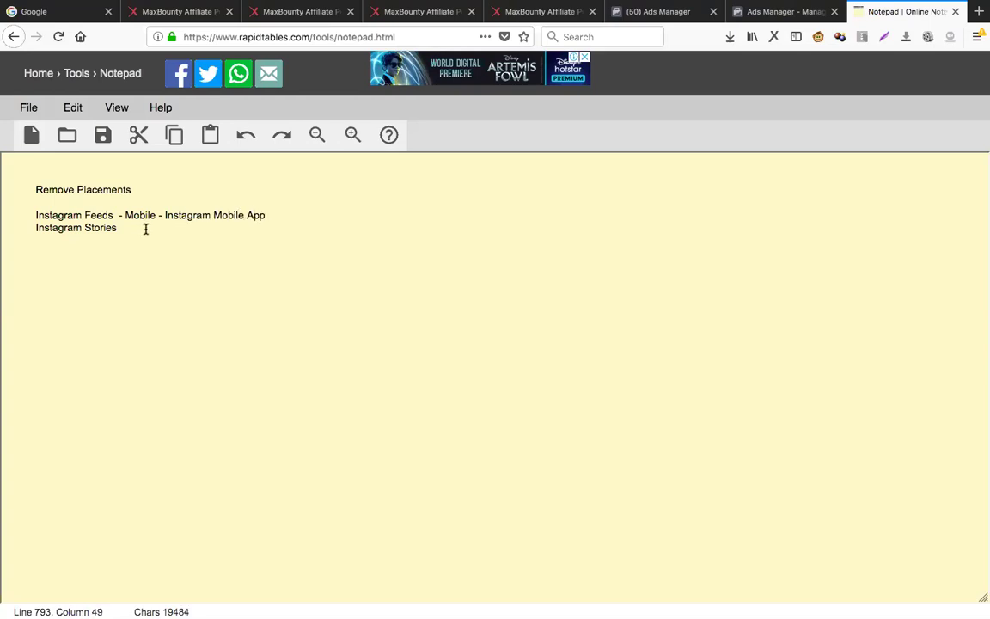
# Append "- Instagram Mobile App" to the "Instagram Stories" line and leave an empty line below it.
pyautogui.click(145, 229)
pyautogui.write('-  Instagram ')
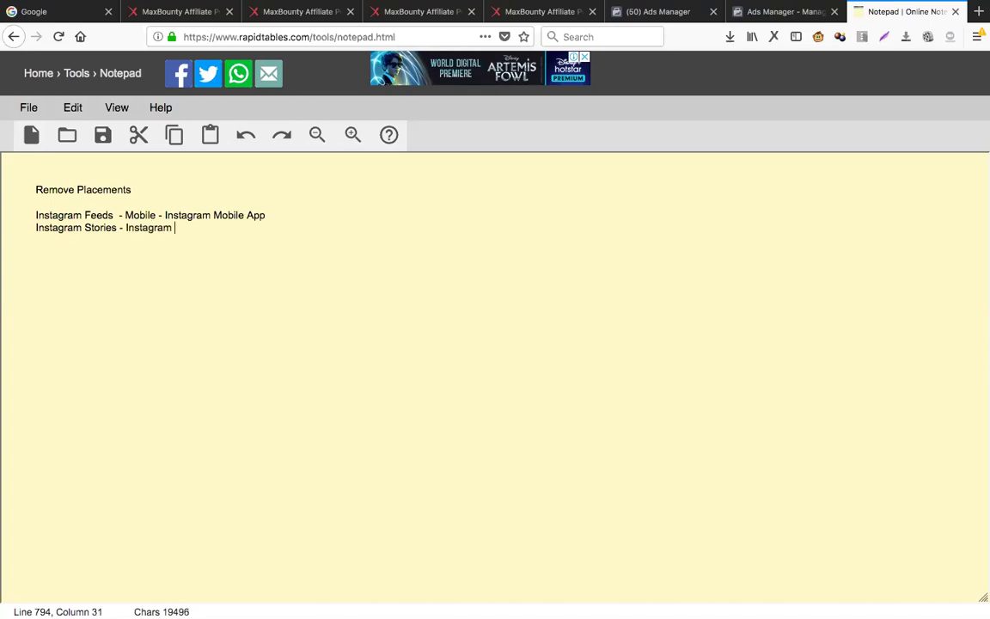
pyautogui.write('Mobile App')
pyautogui.press('Return')
pyautogui.press('Return')
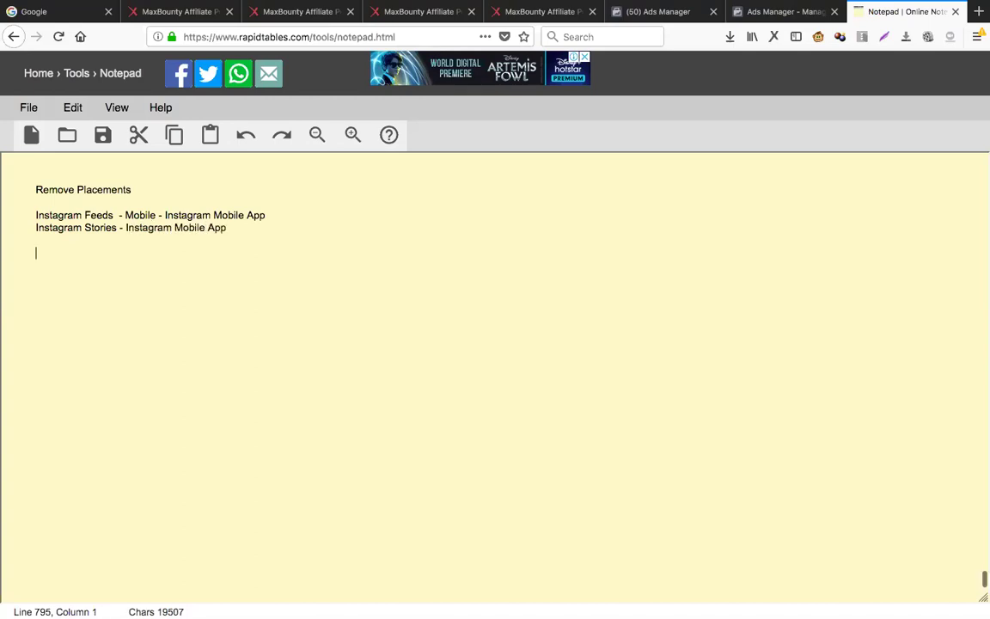
# Switch to Ads Manager and review results, cost per result and amount spent by placement across the Adset8, Adset7 and Adset6 Pinecone ad sets.
pyautogui.click(770, 15)
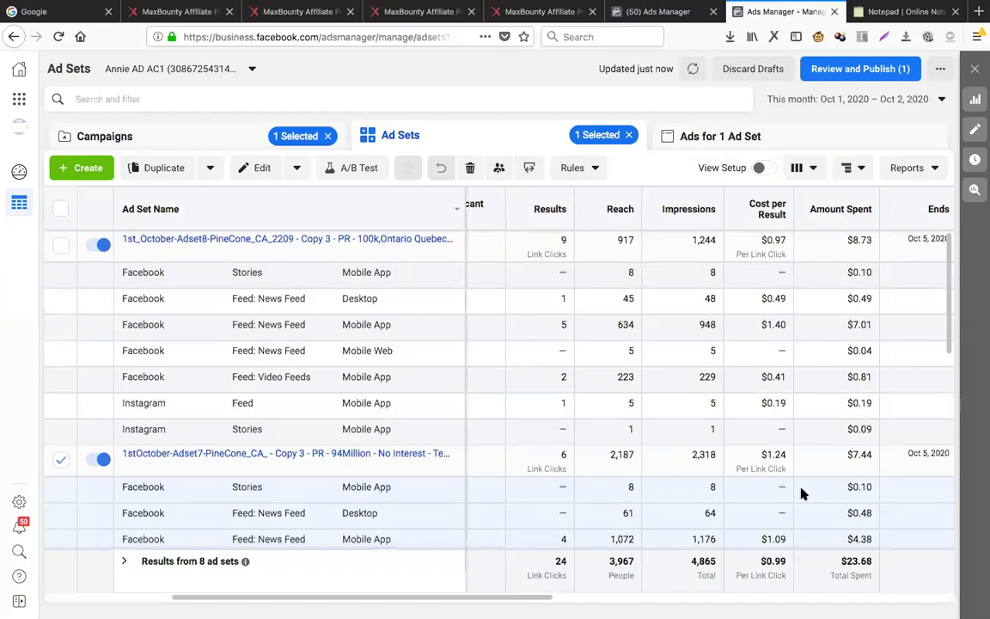
pyautogui.scroll(-2, 801, 492)
pyautogui.scroll(-3, 800, 493)
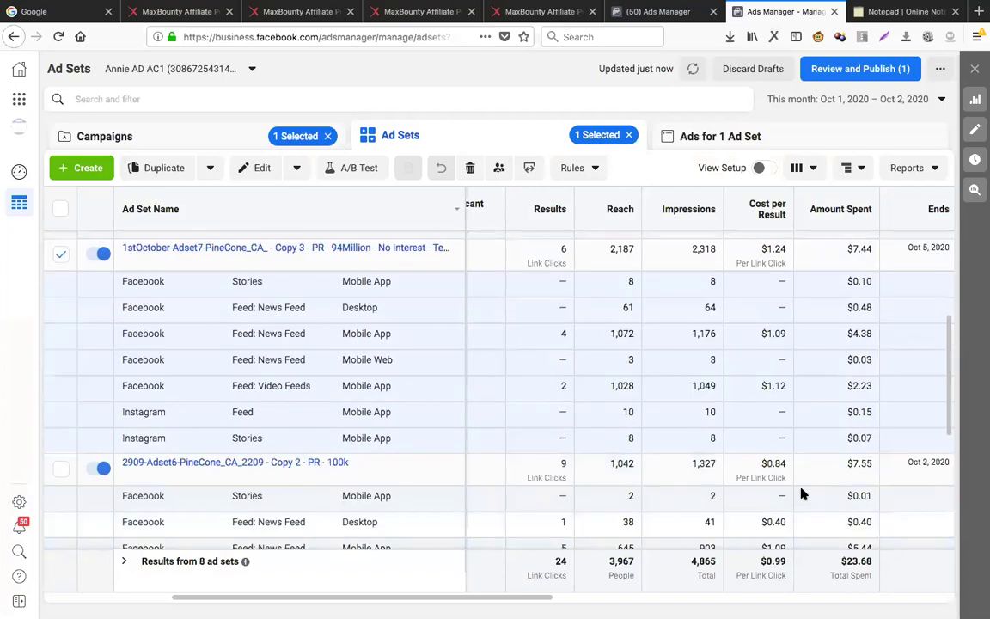
pyautogui.scroll(-1, 800, 493)
pyautogui.scroll(-2, 801, 493)
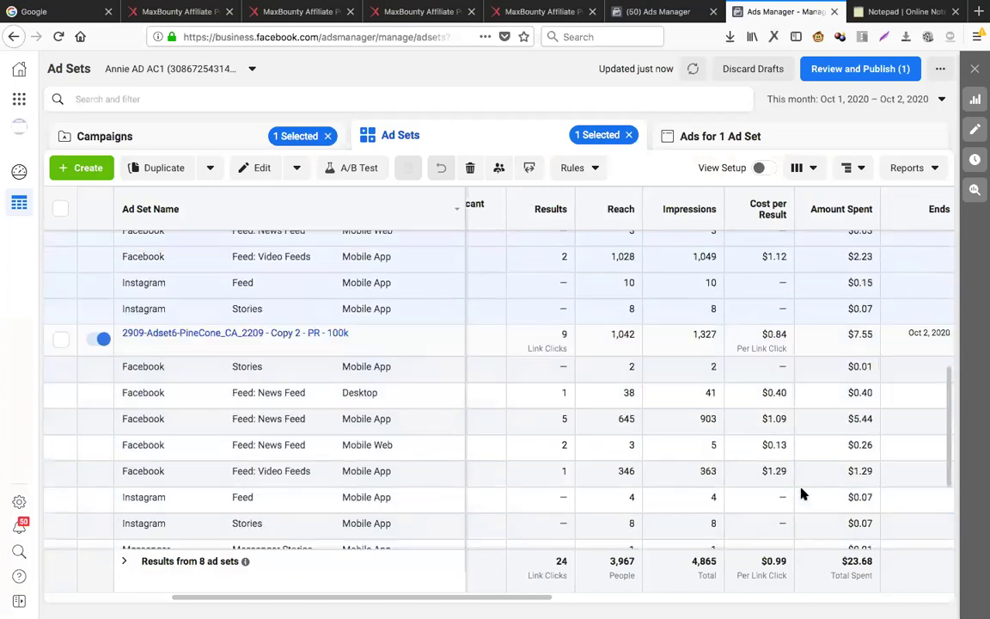
pyautogui.scroll(-1, 801, 493)
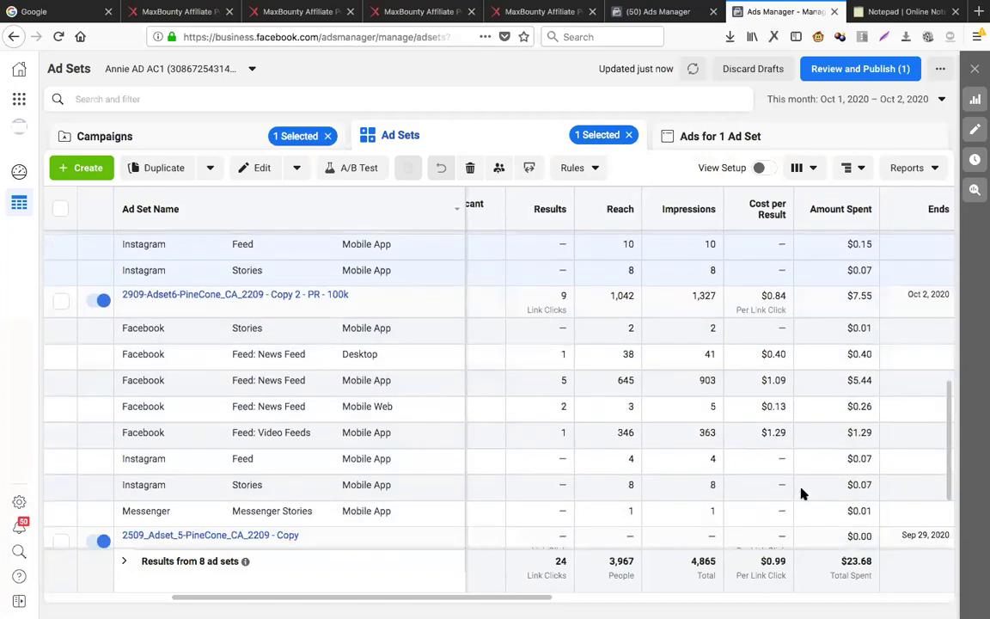
pyautogui.scroll(-1, 800, 493)
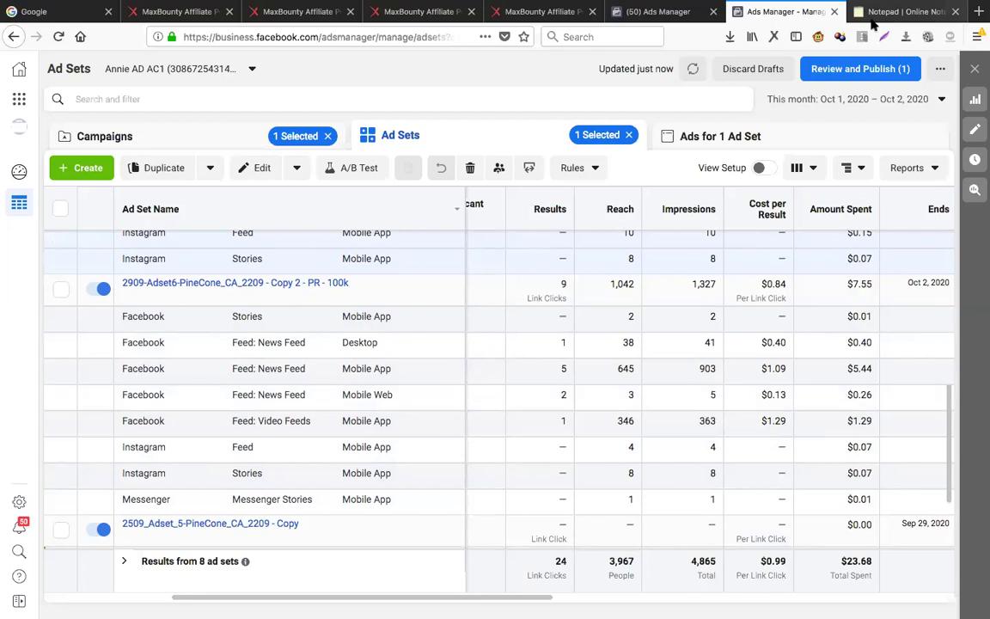
pyautogui.scroll(1, 505, 438)
pyautogui.scroll(1, 506, 438)
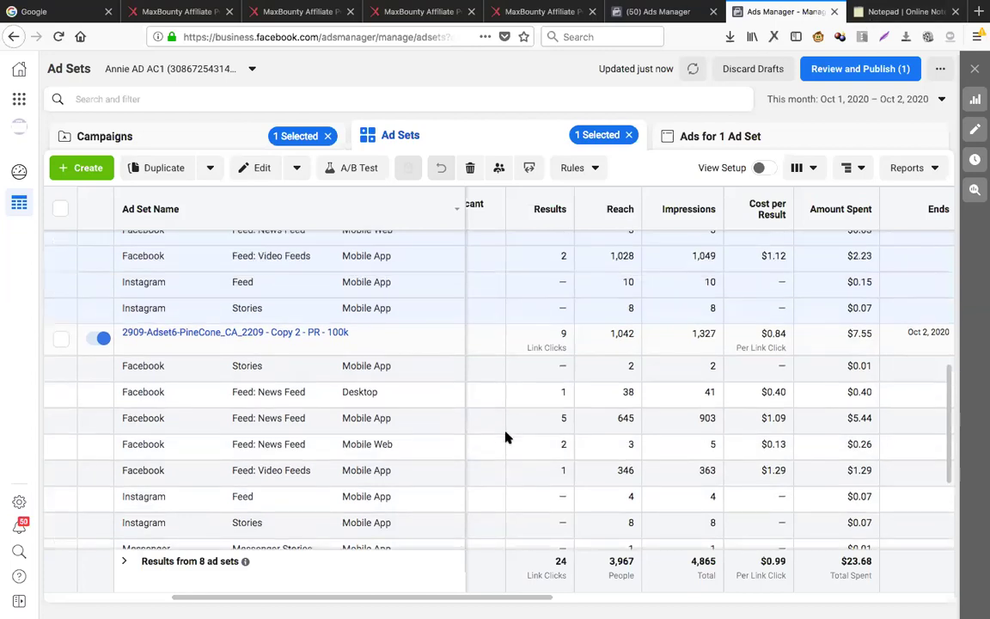
pyautogui.scroll(2, 505, 437)
pyautogui.scroll(2, 505, 437)
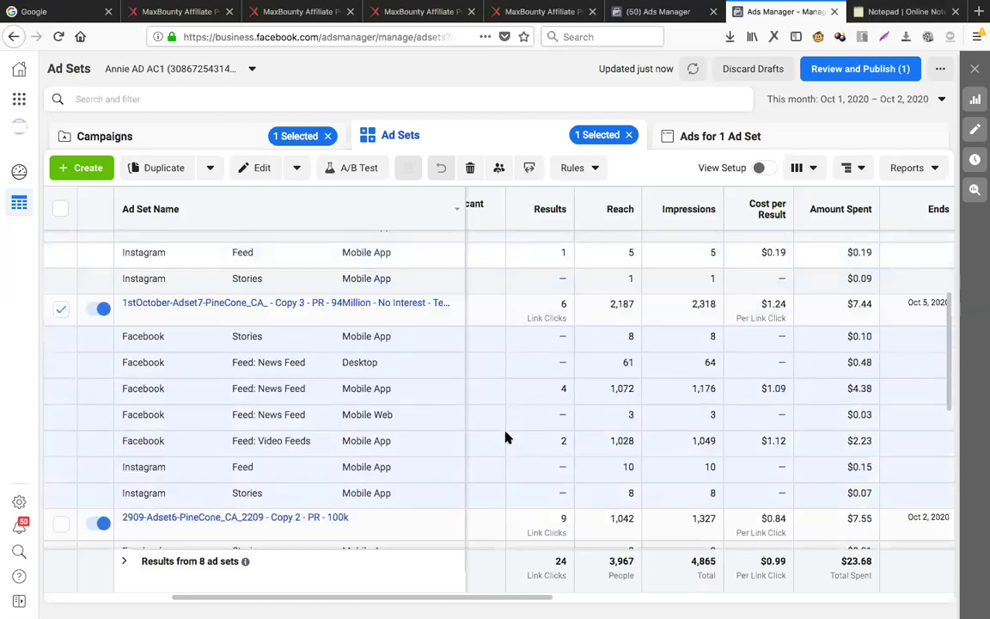
pyautogui.scroll(1, 506, 437)
pyautogui.scroll(2, 505, 438)
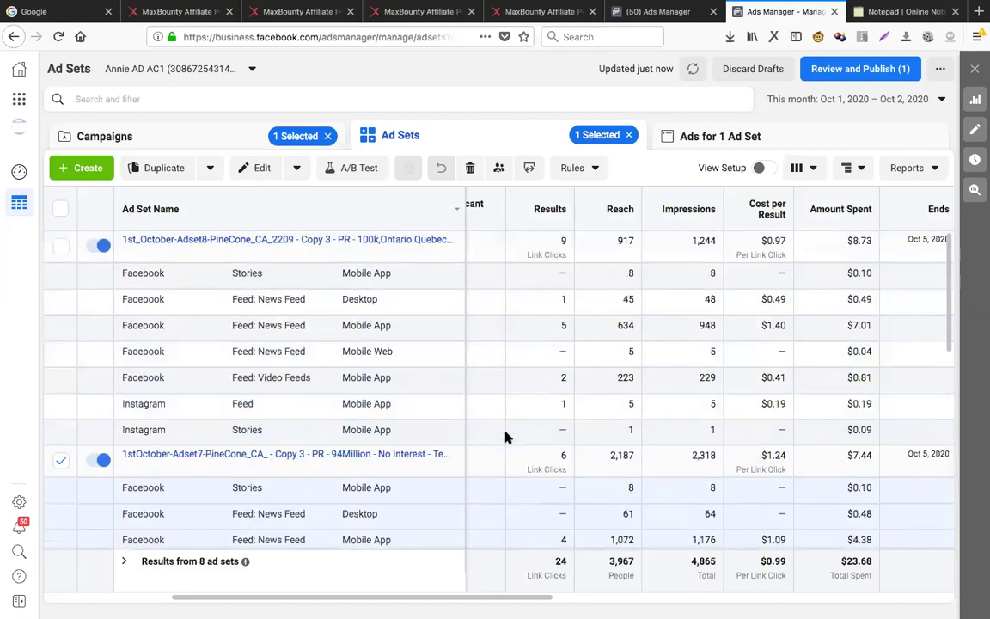
pyautogui.hscroll(1, 505, 438)
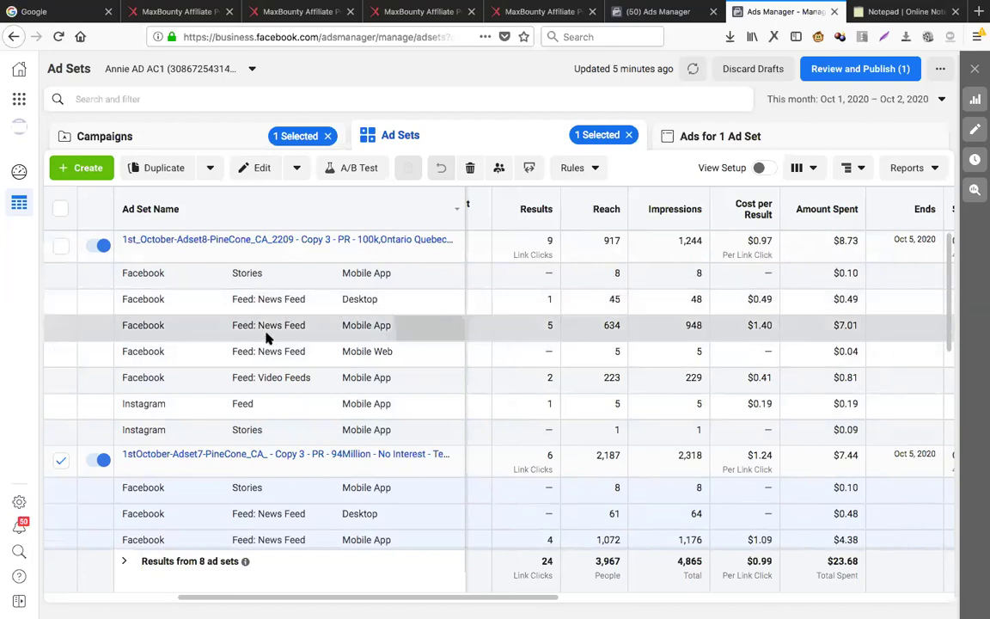
# Return to the Notepad and write the heading "Include Placements - Winning Placements" below the Instagram lines, followed by an empty line.
pyautogui.hotkey('ctrl', 'Tab')
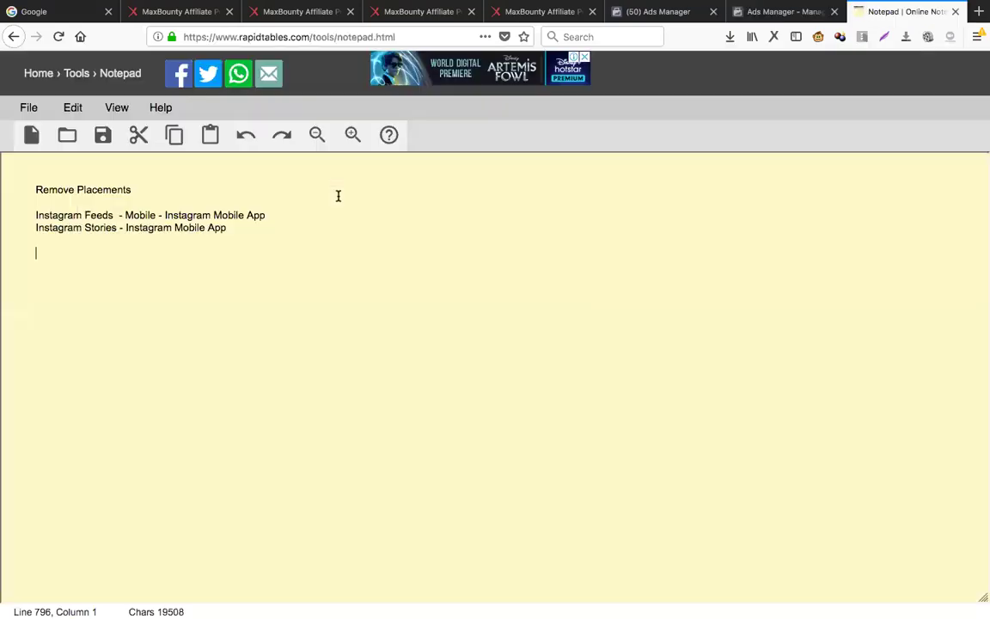
pyautogui.write('Include Pla')
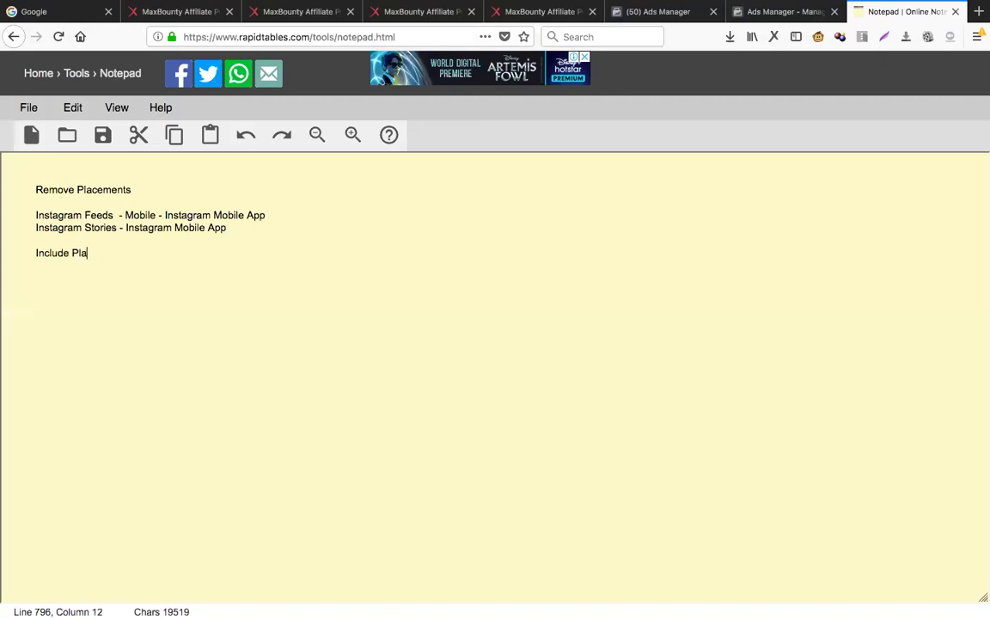
pyautogui.write('cements - Winn')
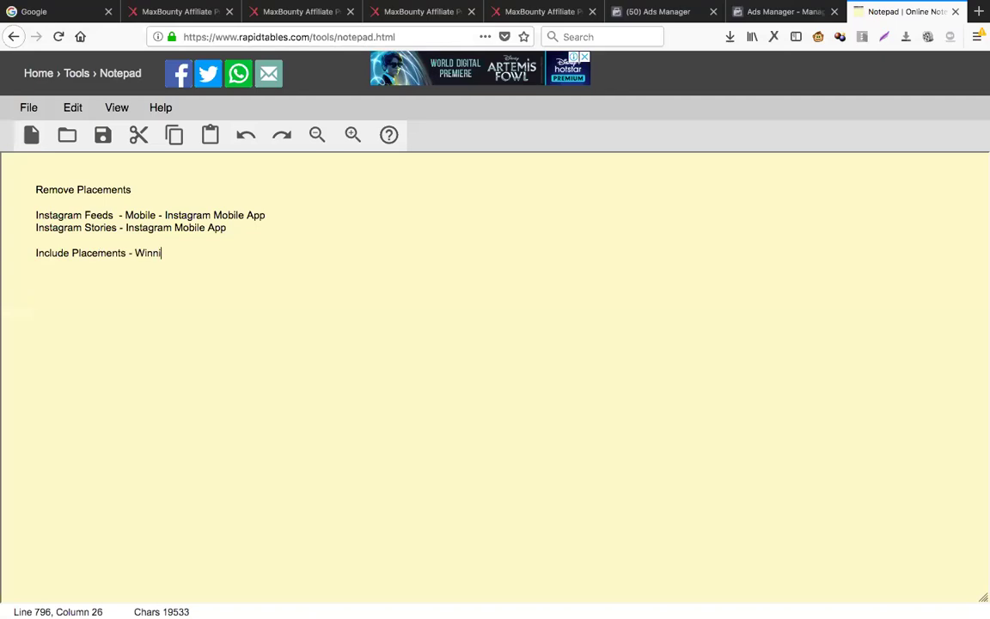
pyautogui.write('ing ')
pyautogui.write('Place')
pyautogui.write('ments')
pyautogui.press('Return')
pyautogui.press('Return')
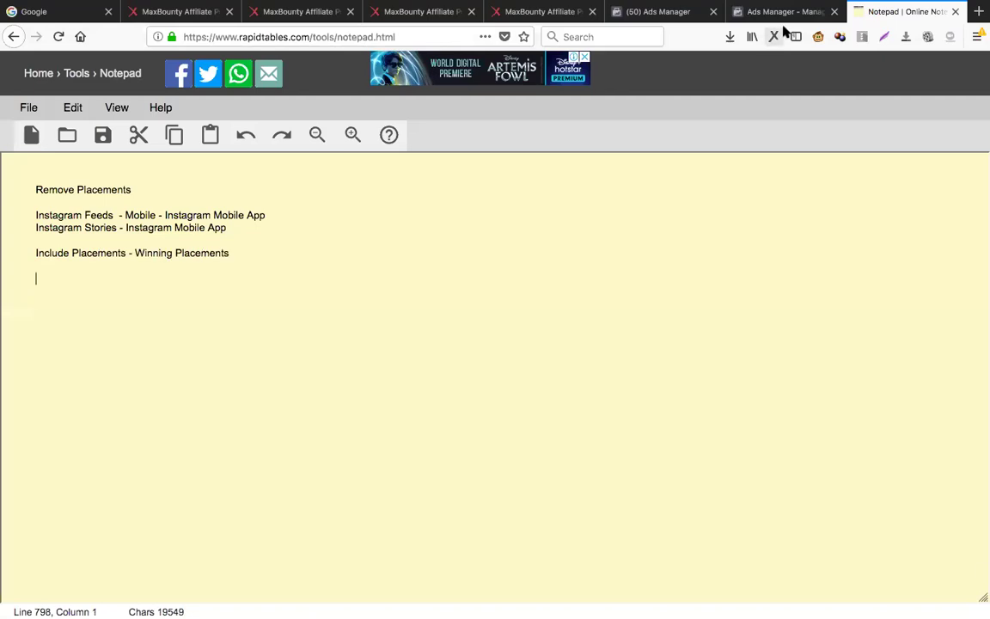
pyautogui.hotkey('ctrl', 'shift', 'Tab')
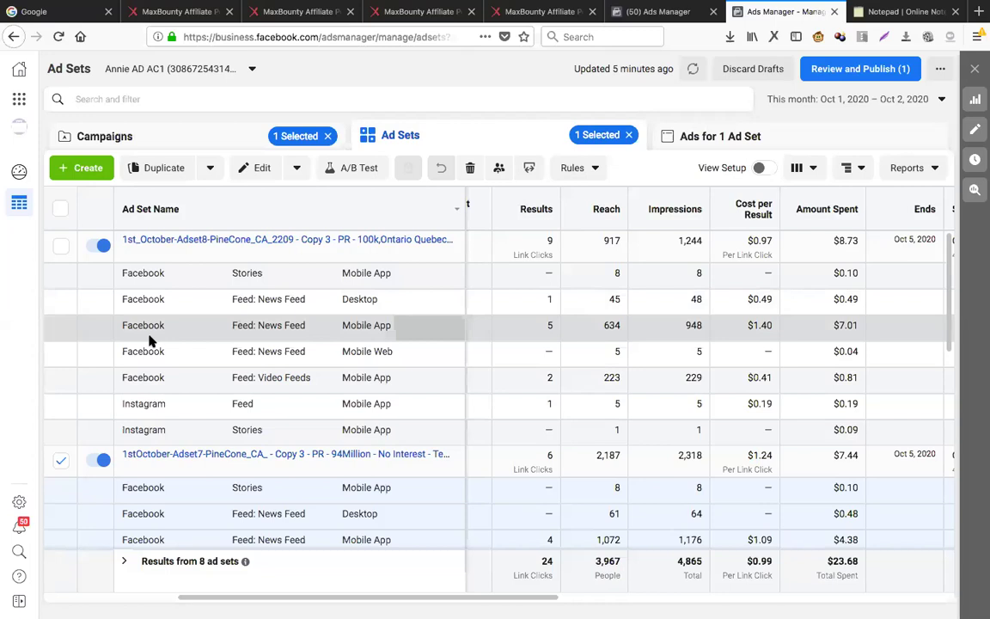
pyautogui.hotkey('ctrl', 'a')
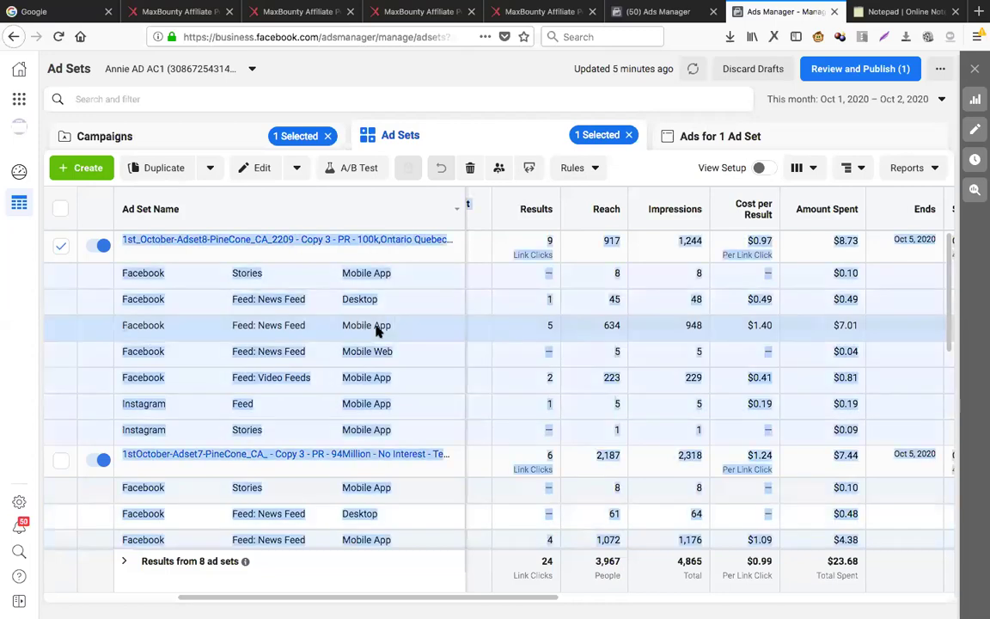
pyautogui.click(122, 324)
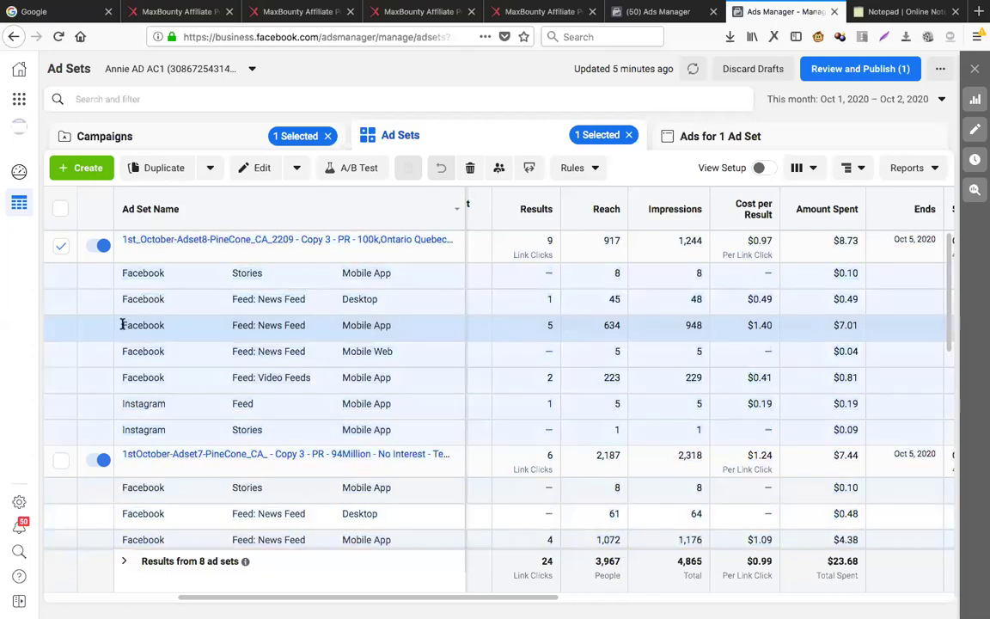
pyautogui.hotkey('ctrl', 'a')
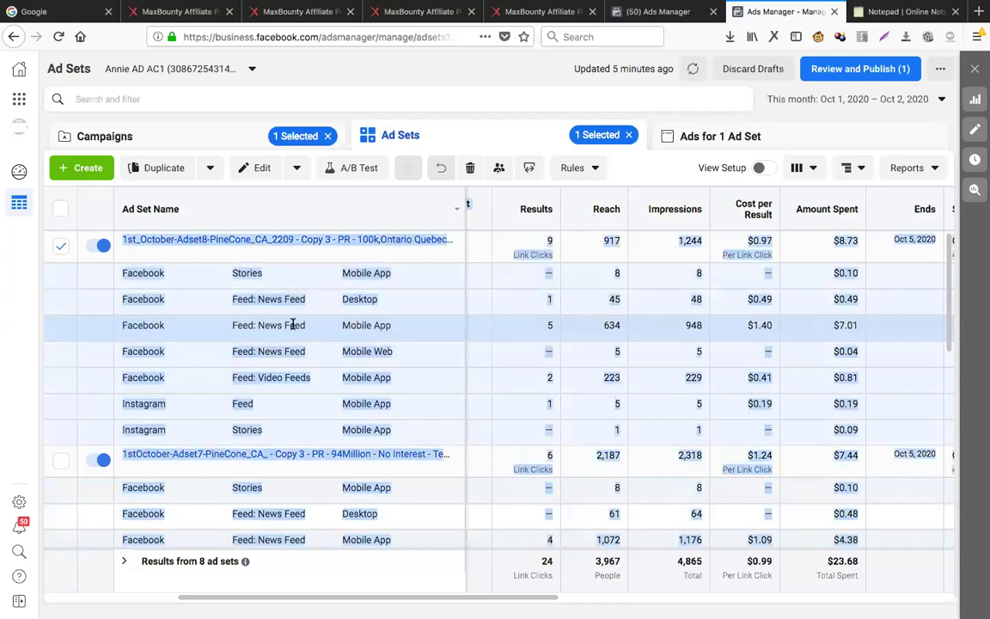
pyautogui.click(177, 332)
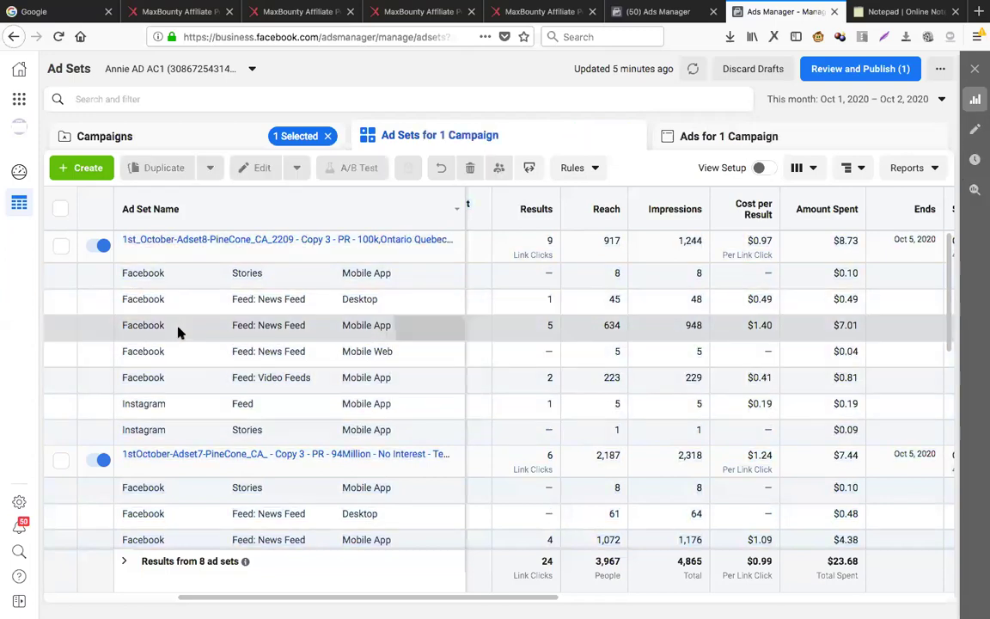
# List "Facebook News Feed Mobile App" under the Notepad's "Include Placements - Winning Placements" heading.
pyautogui.click(886, 13)
pyautogui.write('Face')
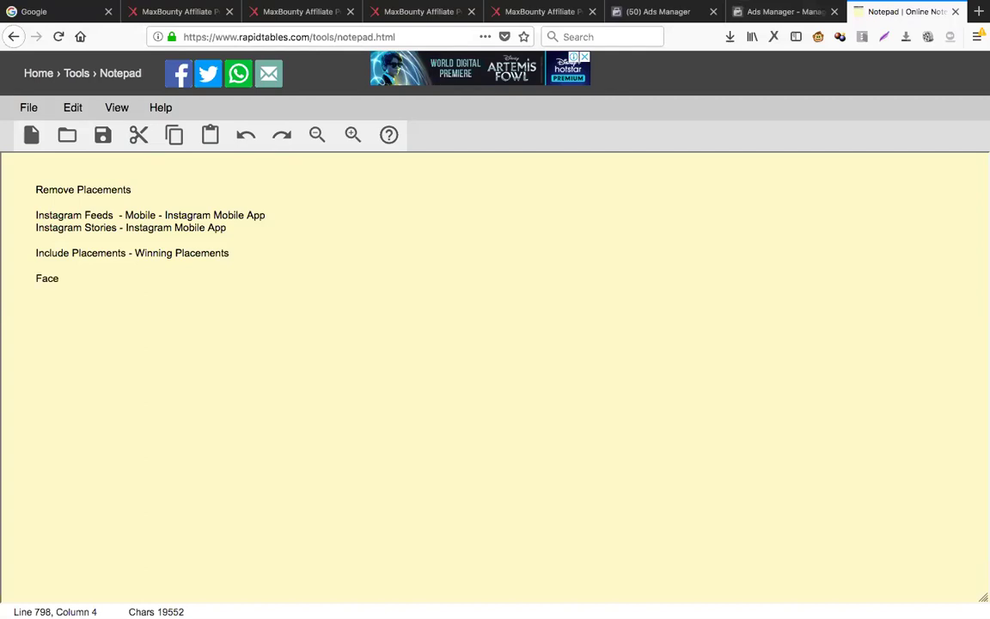
pyautogui.write('book News')
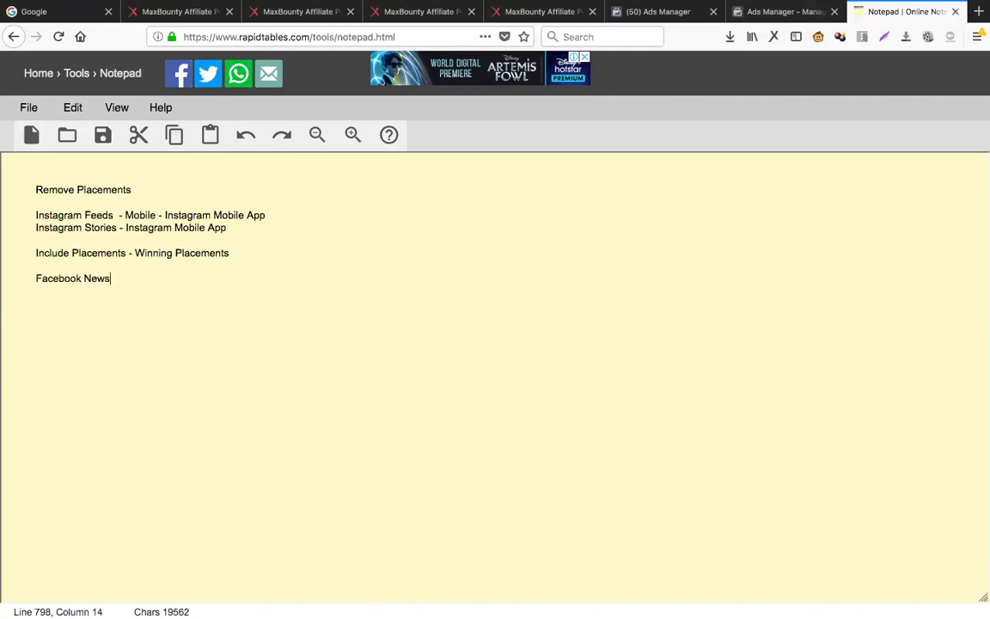
pyautogui.write(' Feed Mobile App')
pyautogui.press('Return')
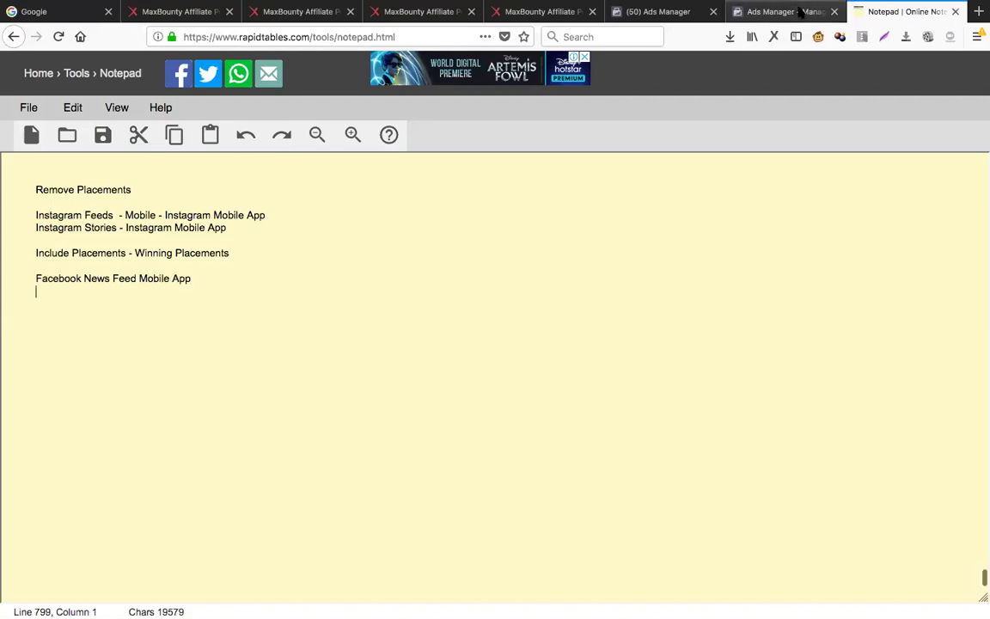
# Check the next winning placement in Ads Manager and add "Facebook Video Feeds Mobile App" to the Notepad's winning placements, followed by an empty line.
pyautogui.click(806, 12)
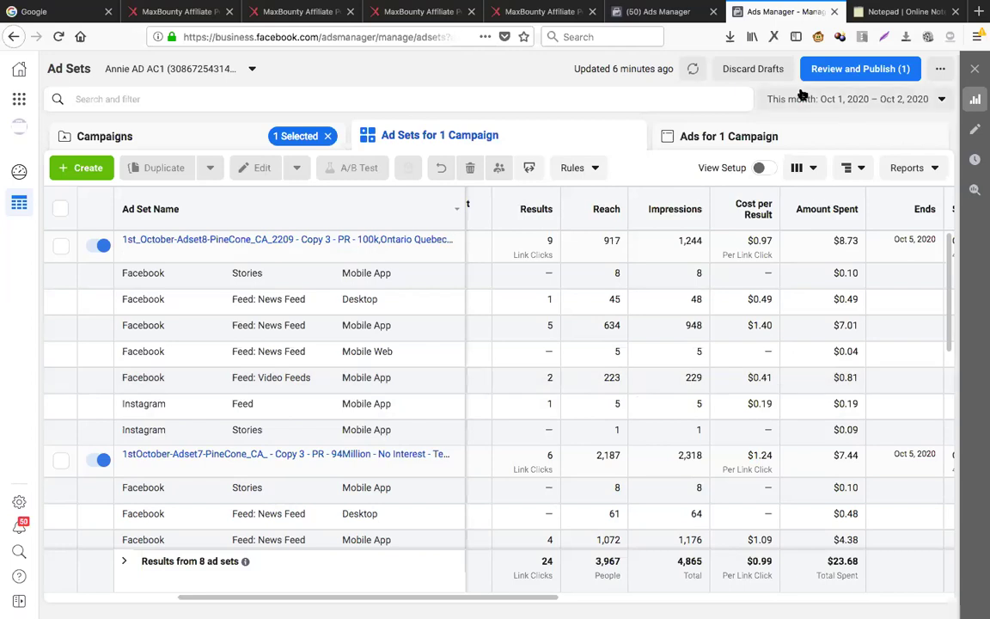
pyautogui.click(873, 11)
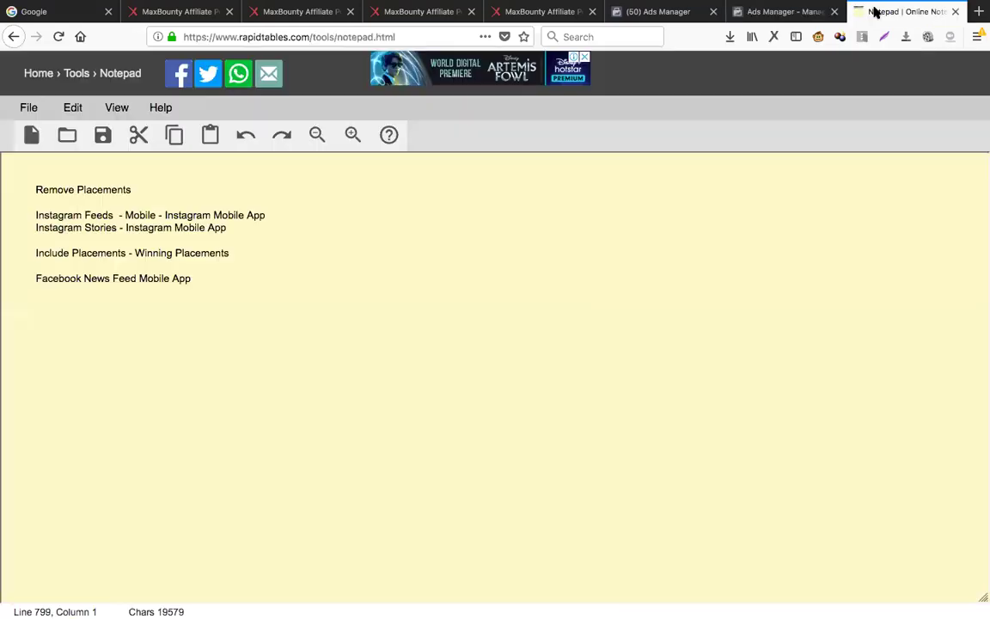
pyautogui.write('Facebook Video')
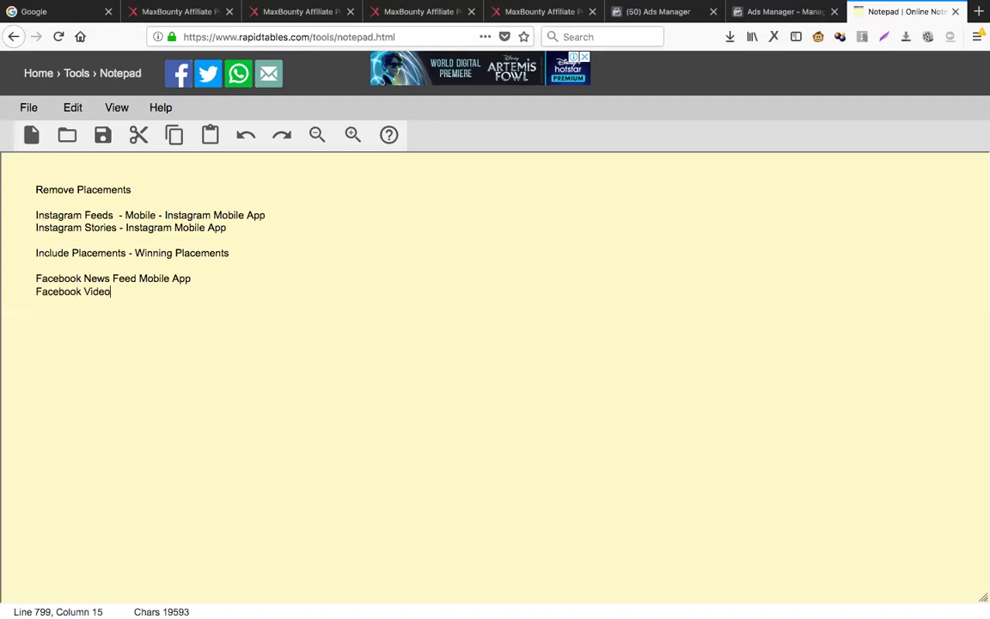
pyautogui.write(' Feeds Mobile App')
pyautogui.press('Return')
pyautogui.press('Return')
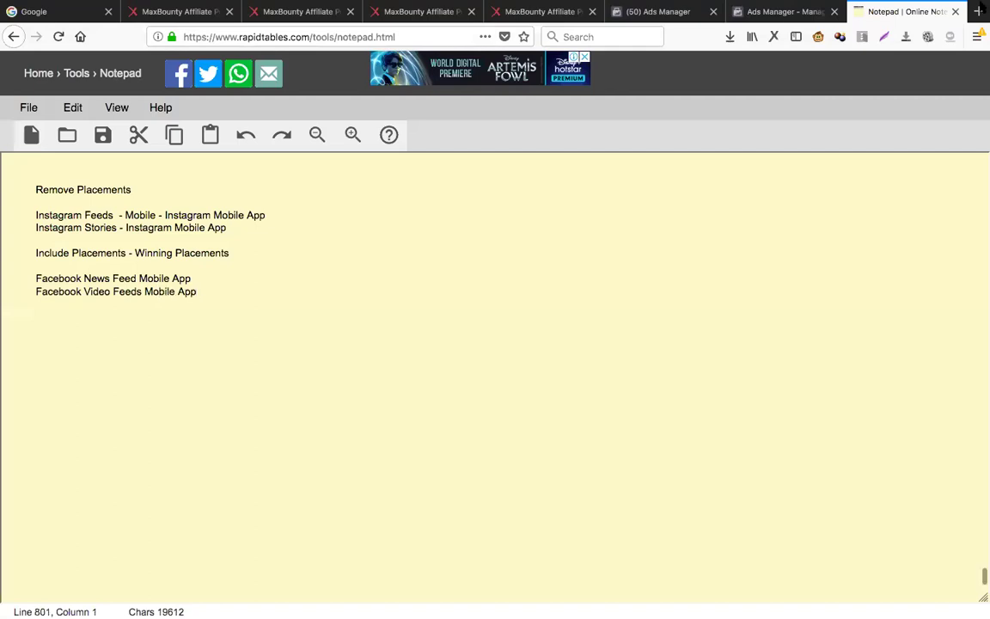
# Compare the Instagram and Facebook placements' results and costs for the two October ad sets in Ads Manager.
pyautogui.click(765, 11)
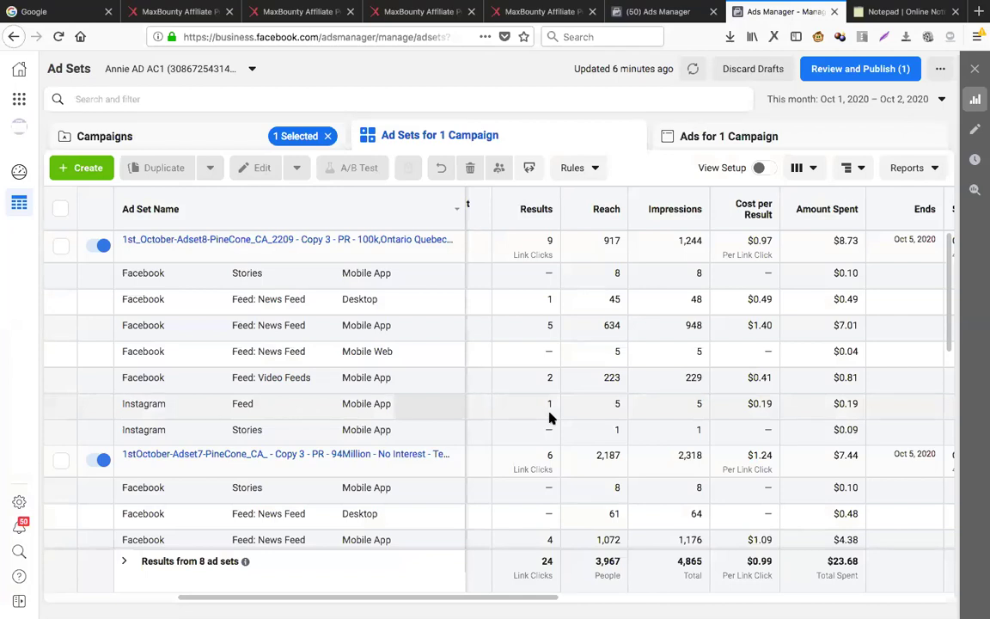
pyautogui.scroll(-1, 550, 417)
pyautogui.scroll(-1, 550, 418)
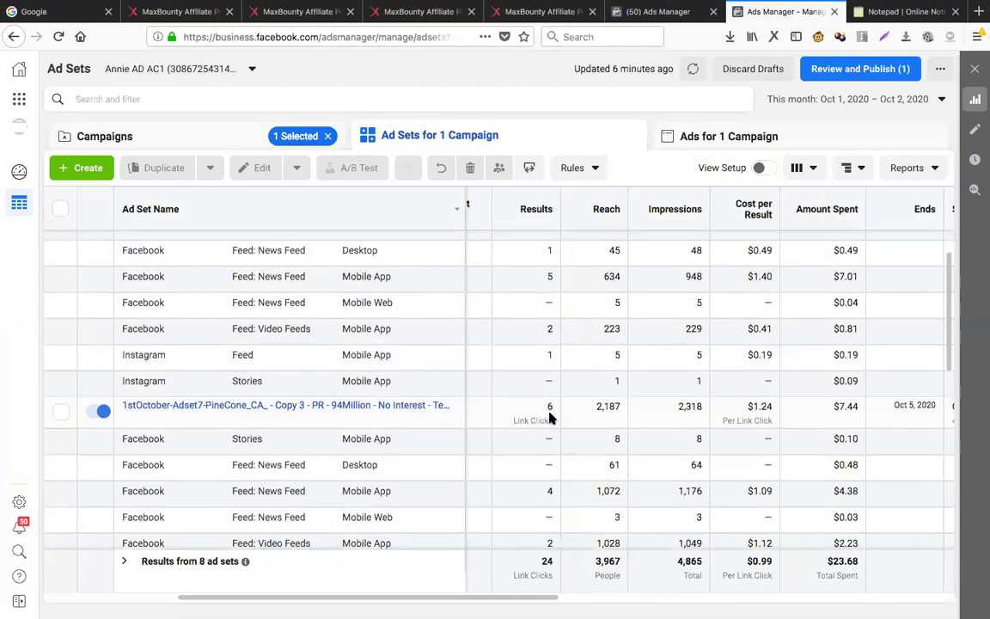
pyautogui.scroll(-1, 550, 417)
pyautogui.scroll(-1, 636, 396)
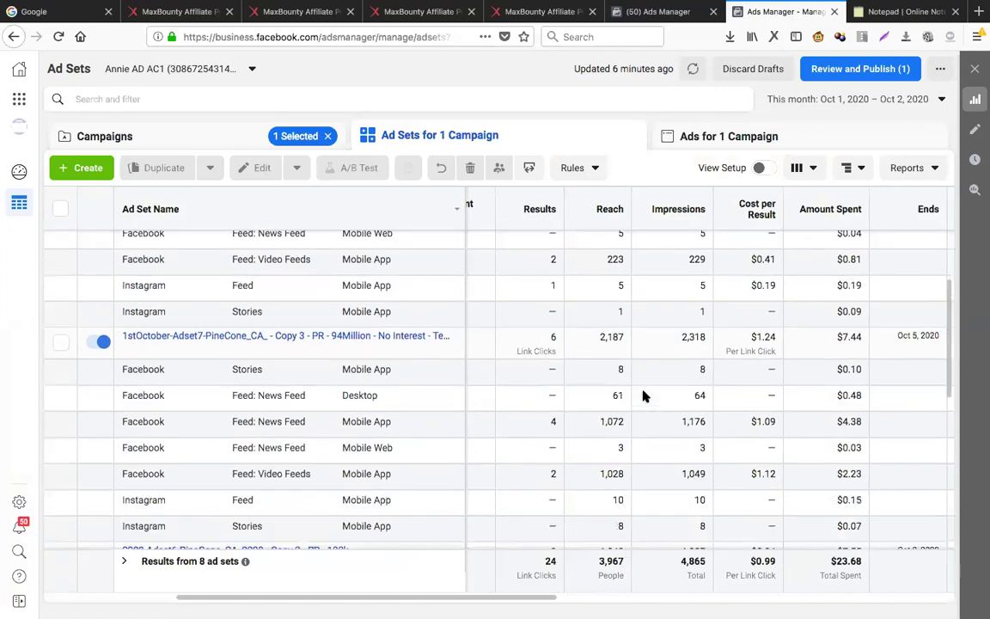
pyautogui.scroll(-1, 644, 395)
pyautogui.scroll(1, 645, 396)
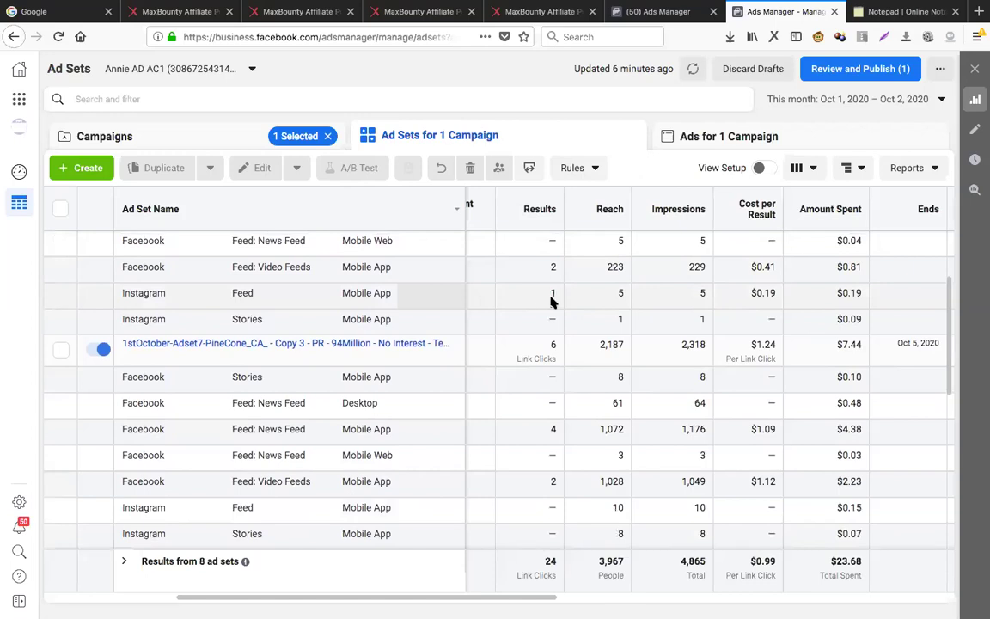
pyautogui.scroll(1, 468, 319)
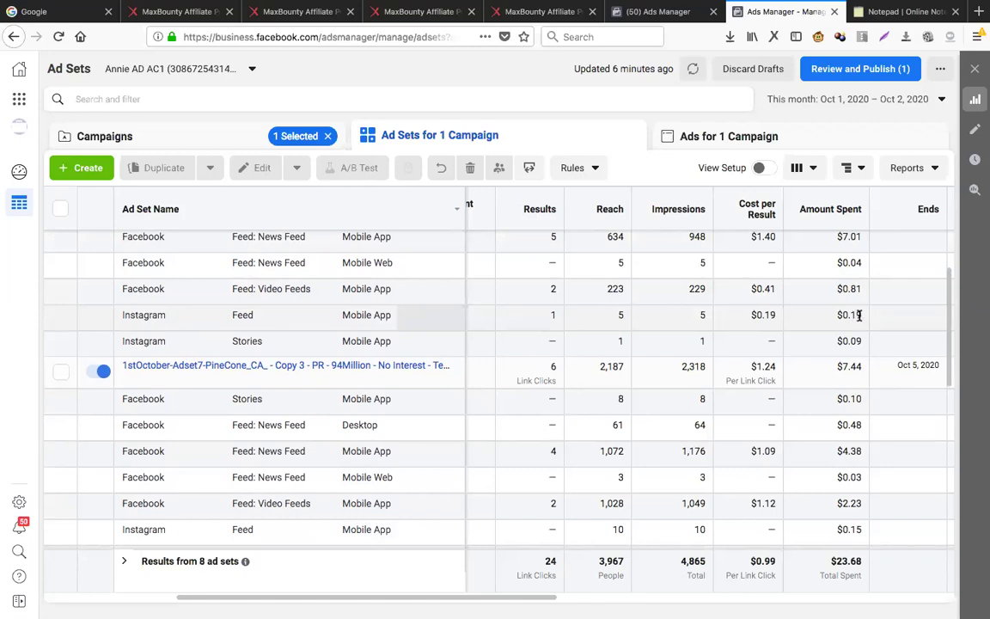
# Return to the Notepad, add a "----" separator below the winning placements, and start a new line reading "We can Try - Instagram -".
pyautogui.click(914, 14)
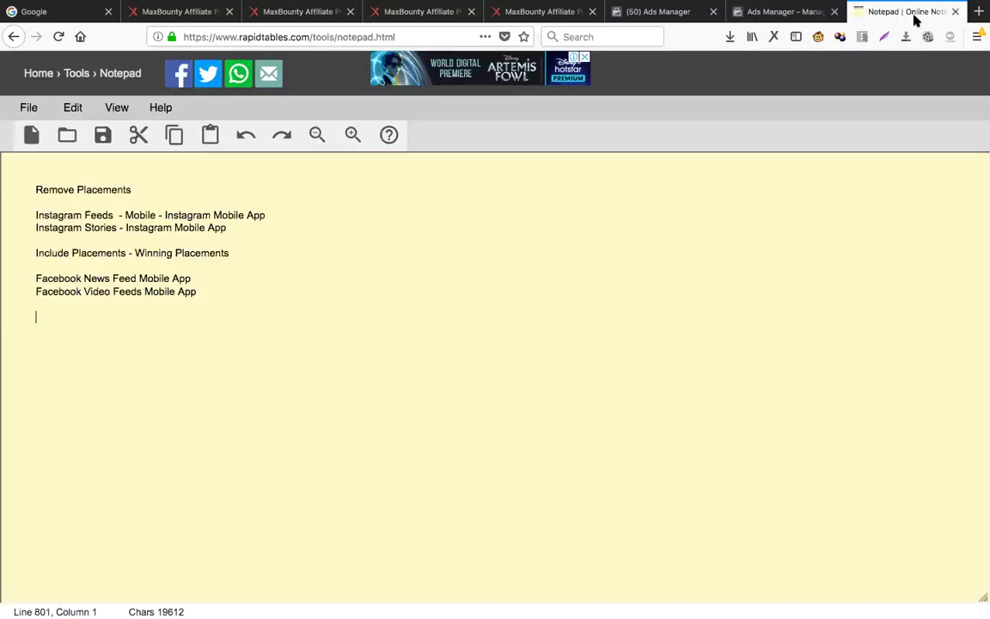
pyautogui.press('Return')
pyautogui.write('----')
pyautogui.press('Return')
pyautogui.press('Return')
pyautogui.write('We can Try - Ins')
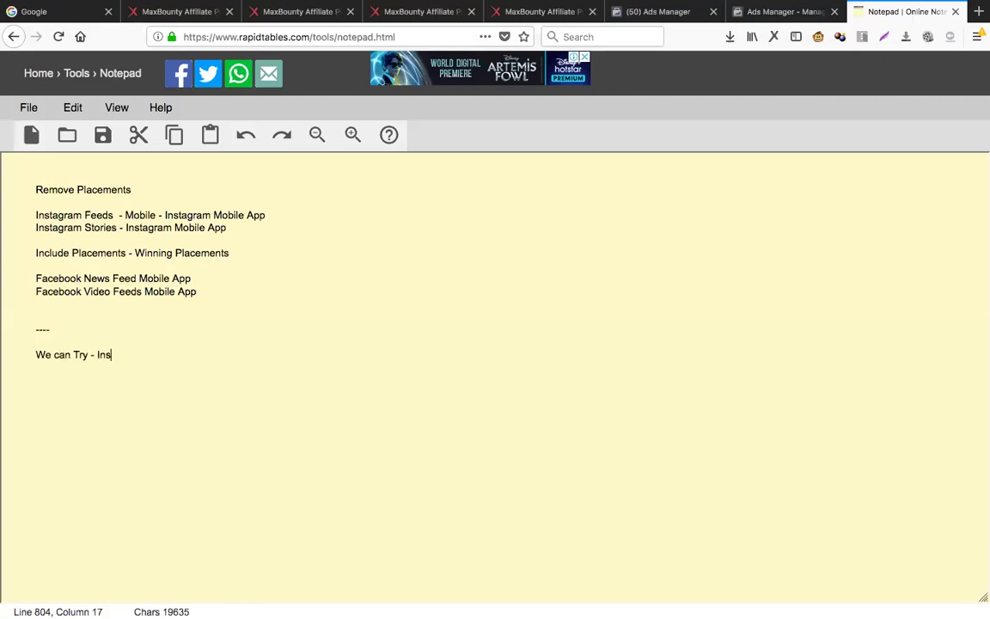
pyautogui.write('tagram -')
# Check the Instagram placement's name in Ads Manager and extend the Notepad line with "Feed - Mobile App - Placement in a unique Ad Set -".
pyautogui.click(778, 11)
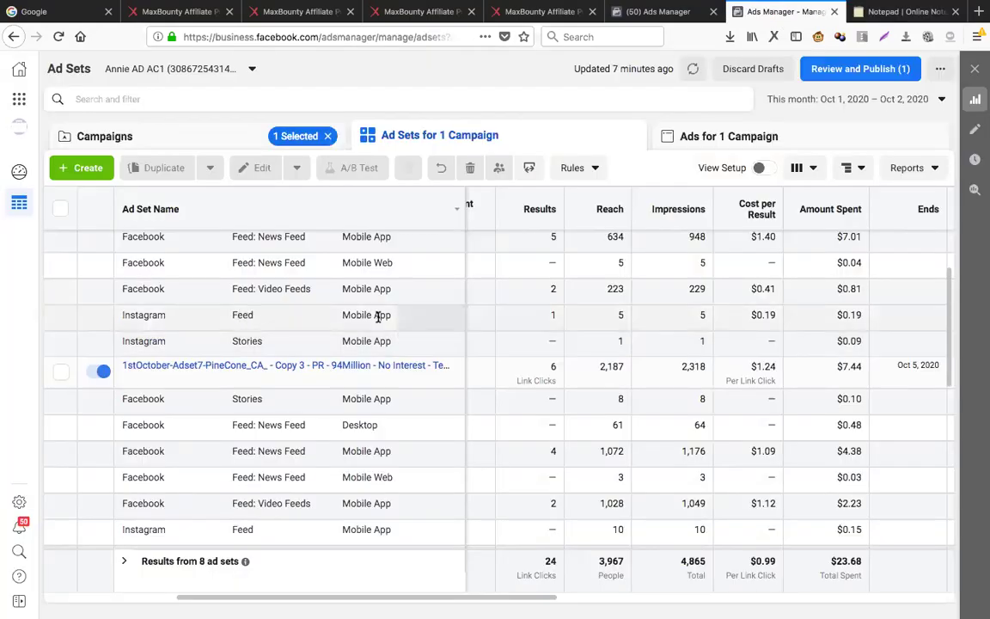
pyautogui.hotkey('ctrl', 'Tab')
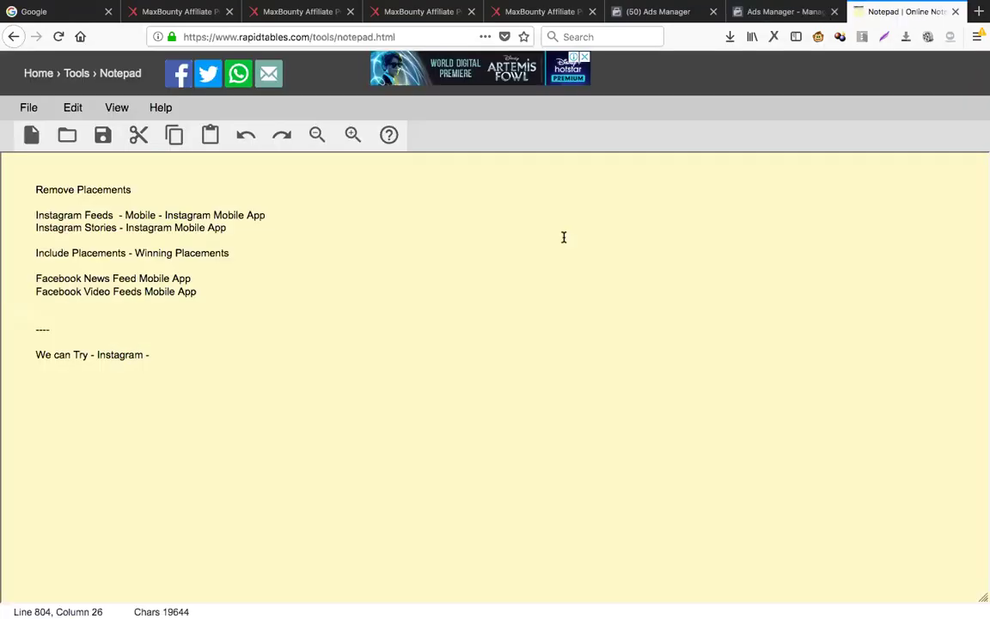
pyautogui.write('Feed - Mobile A')
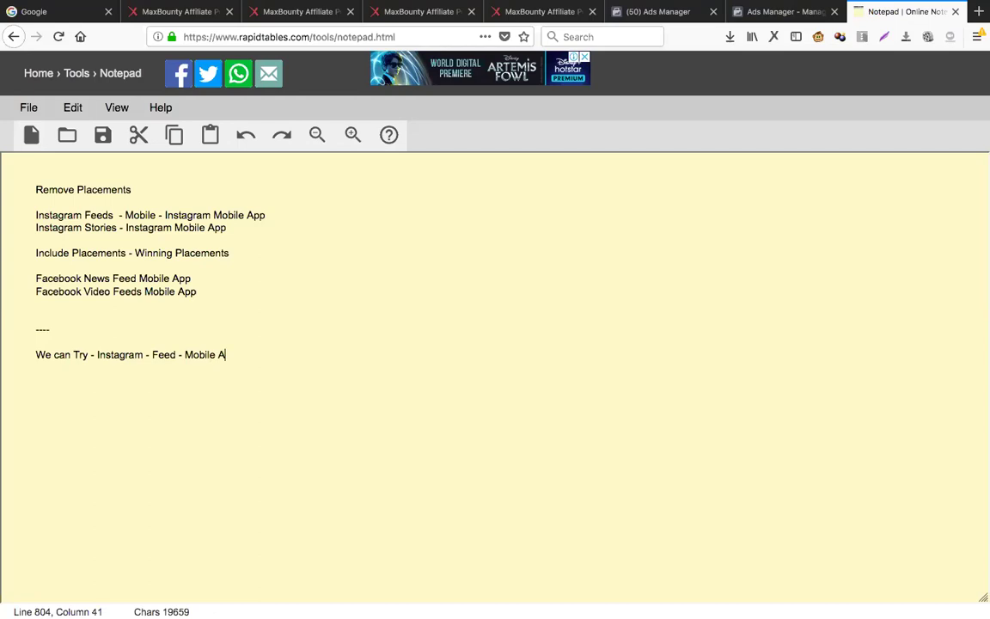
pyautogui.write('pp - Placement')
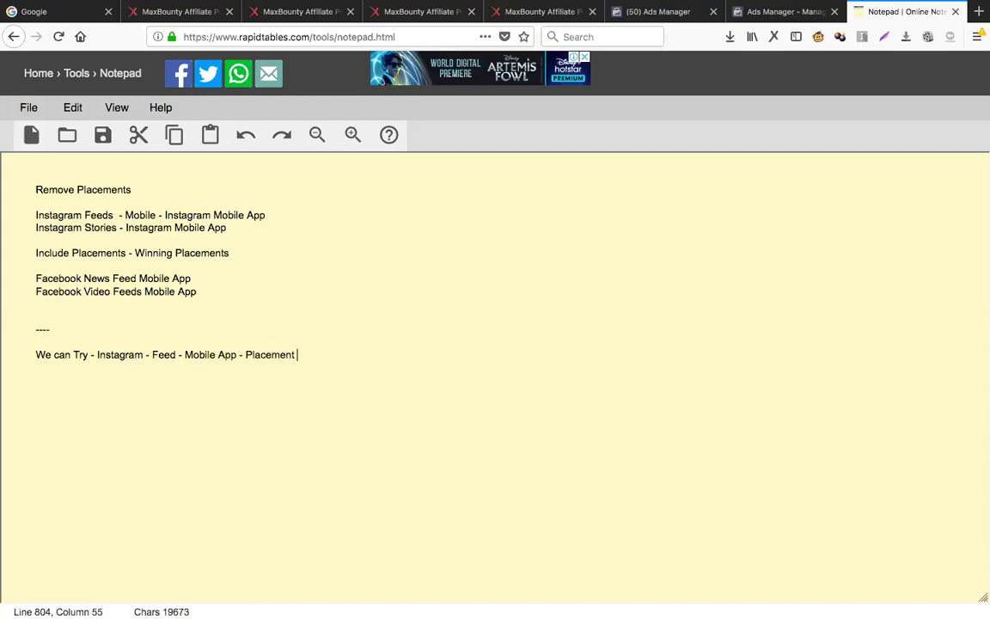
pyautogui.write(' in a unique Ad S')
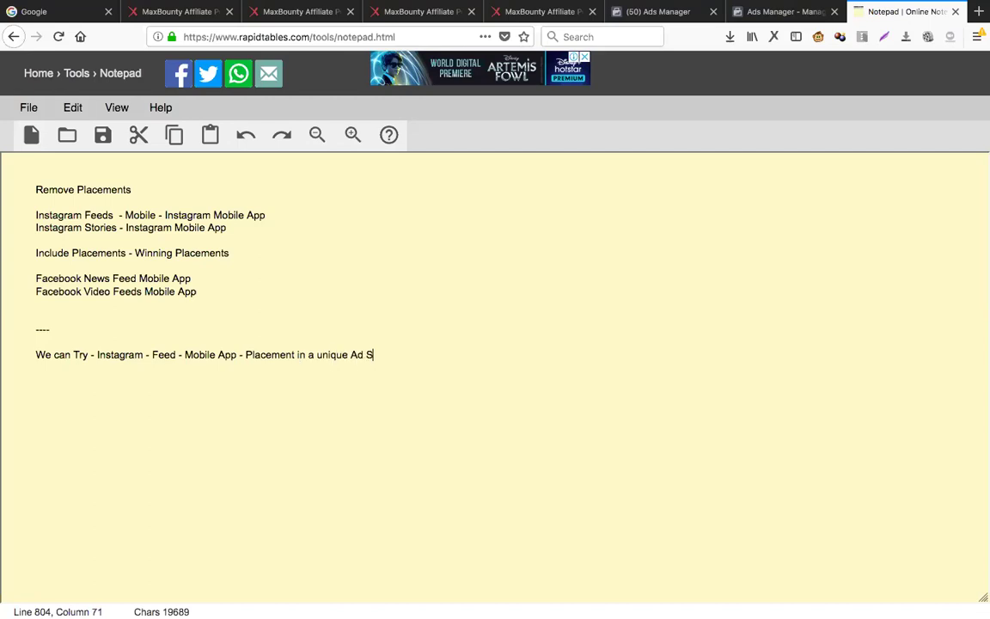
pyautogui.write('et -')
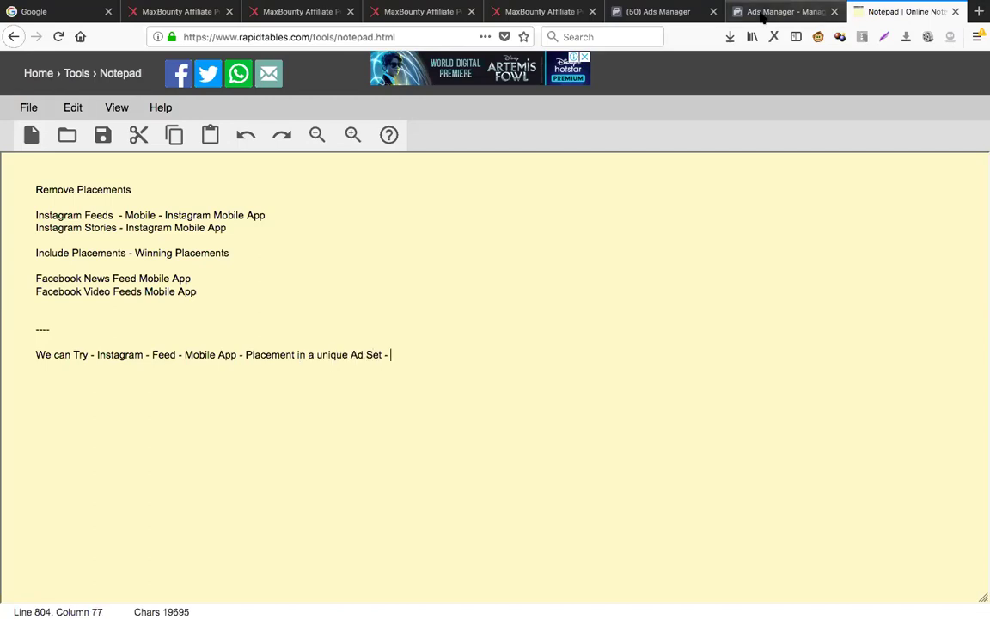
# Check the Instagram Feed figures in Ads Manager and append "1 Link Click > 5 Impressions - 0.19 CPR" to the Notepad's suggestion line.
pyautogui.click(763, 12)
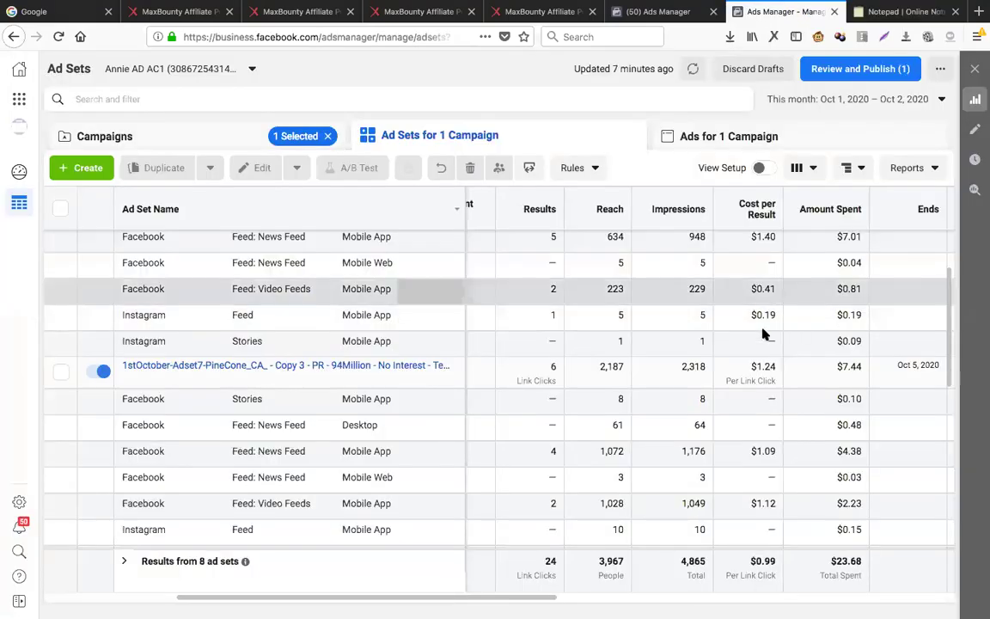
pyautogui.click(884, 12)
pyautogui.write('1')
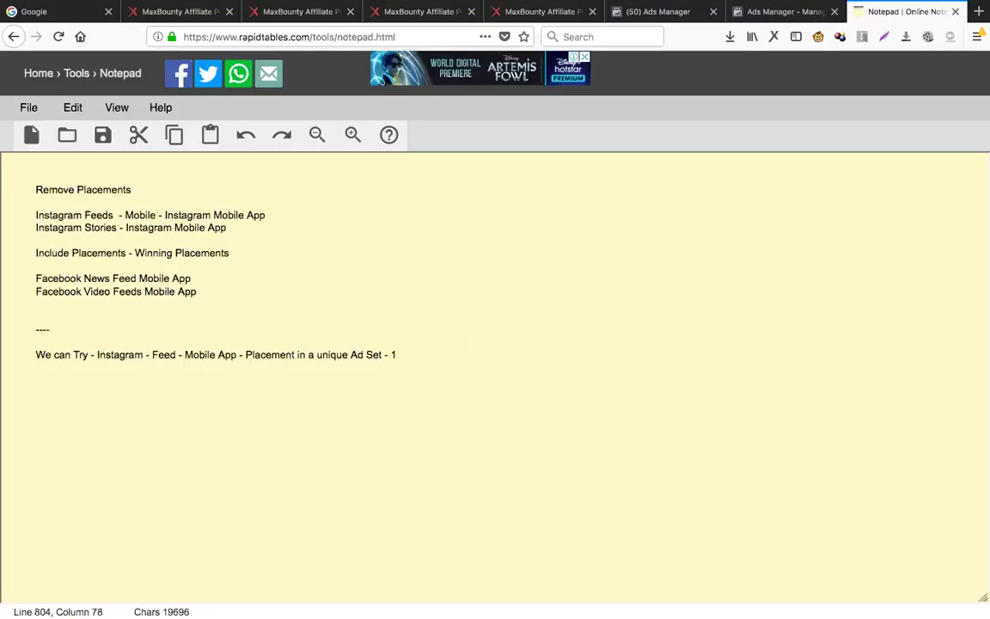
pyautogui.write(' Link Click > 5 ')
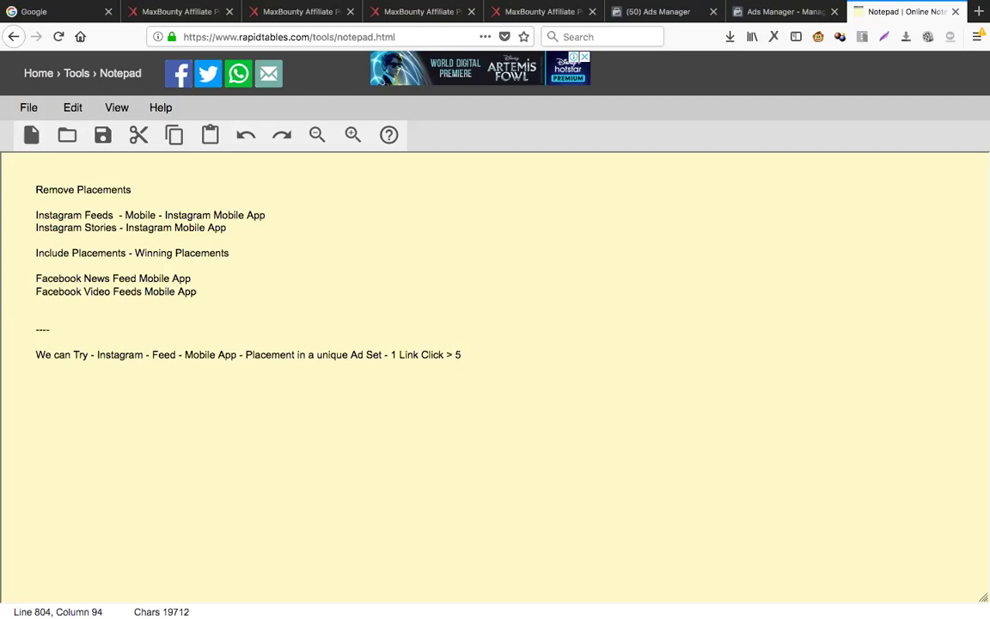
pyautogui.write('Impressions - ')
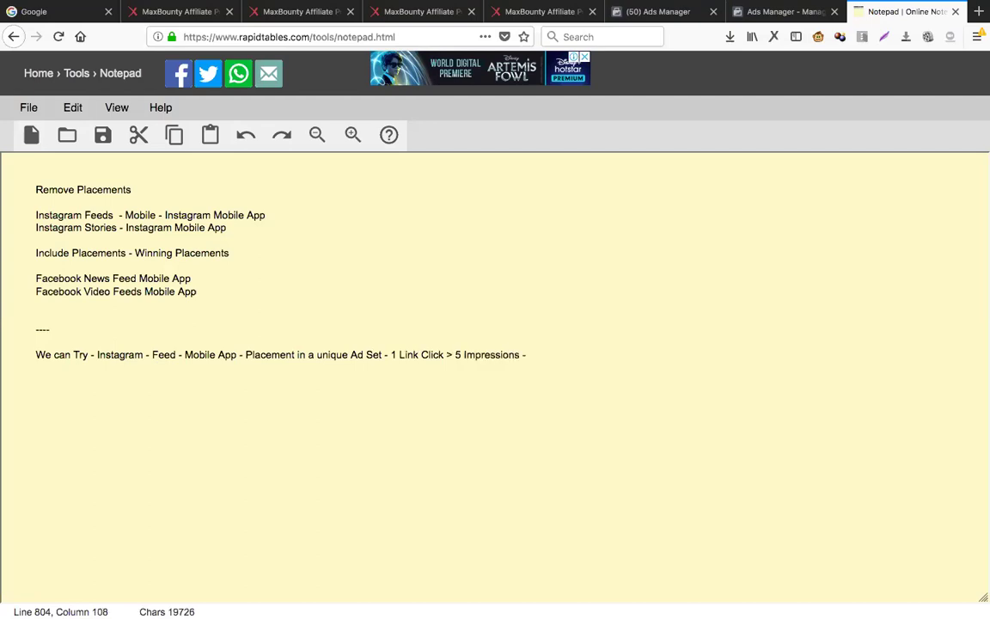
pyautogui.write('0.19 CPR')
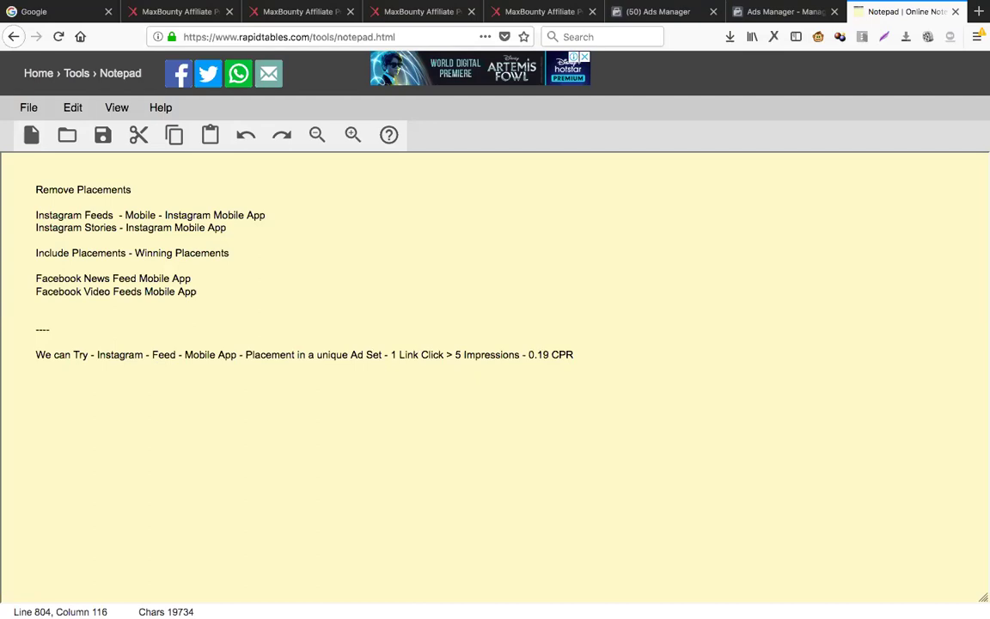
# Review the 1st October Adset7 placements in Ads Manager and add a "--" separator below the Instagram suggestion in the Notepad.
pyautogui.click(779, 14)
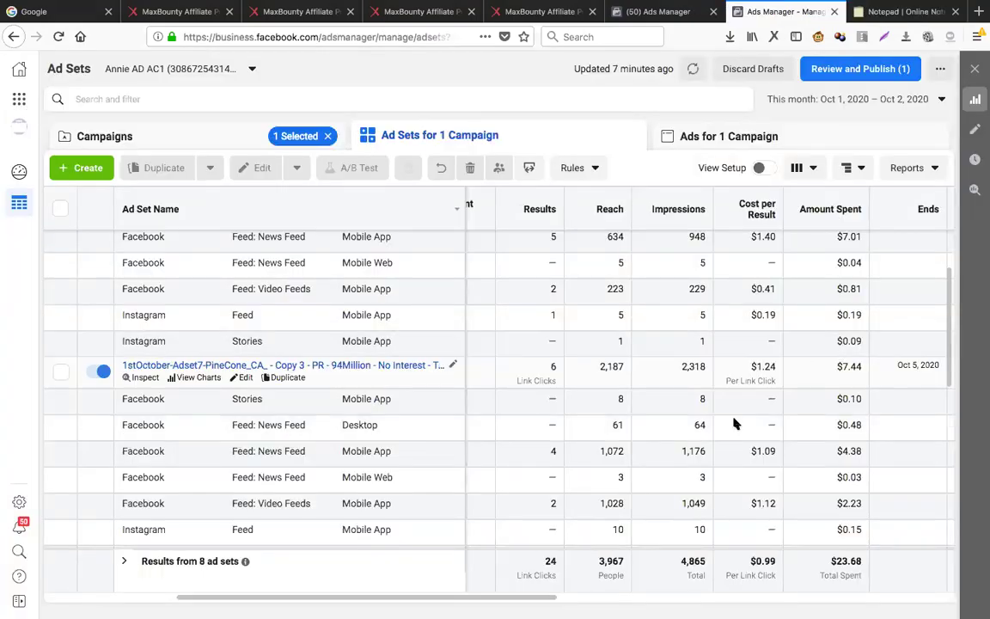
pyautogui.scroll(-1, 726, 437)
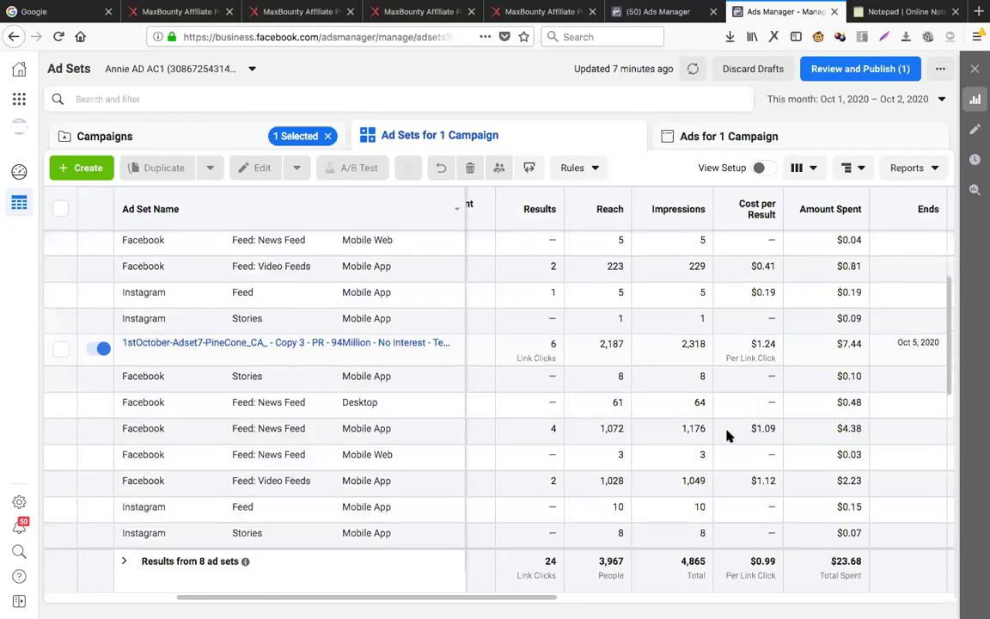
pyautogui.scroll(-1, 726, 437)
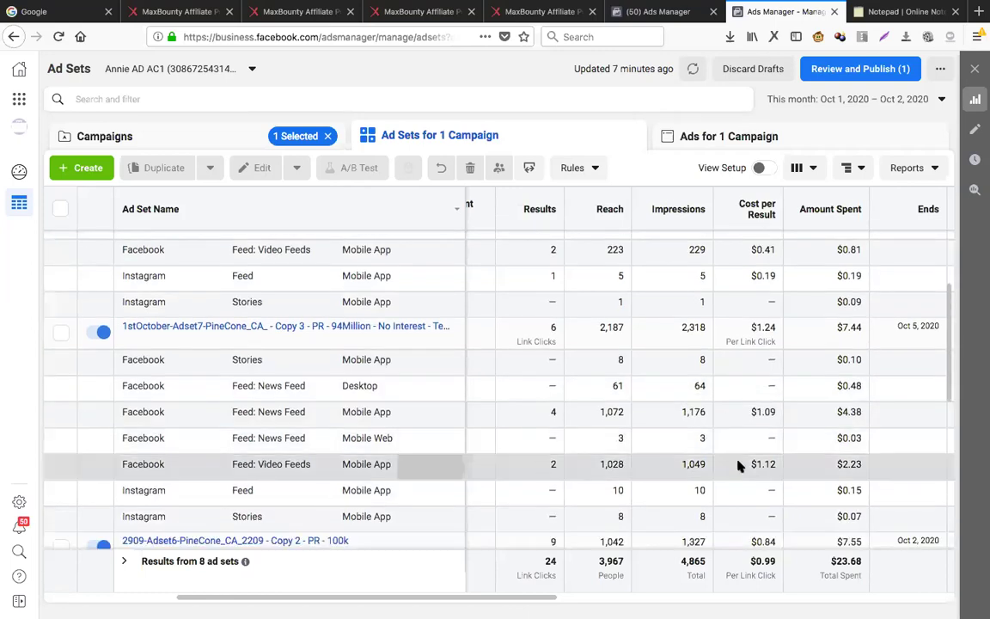
pyautogui.scroll(-1, 613, 474)
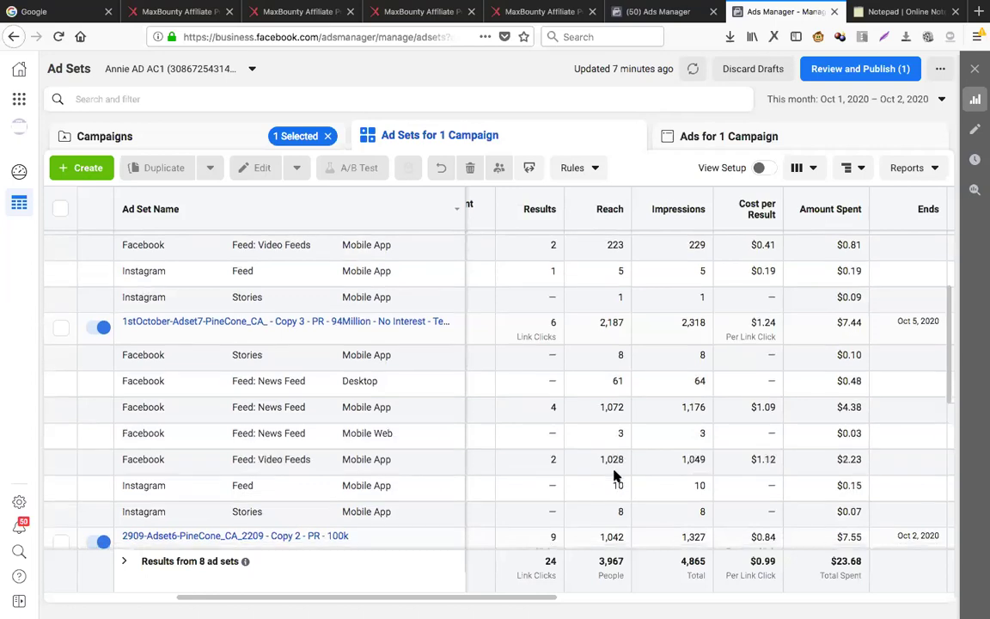
pyautogui.scroll(-1, 614, 474)
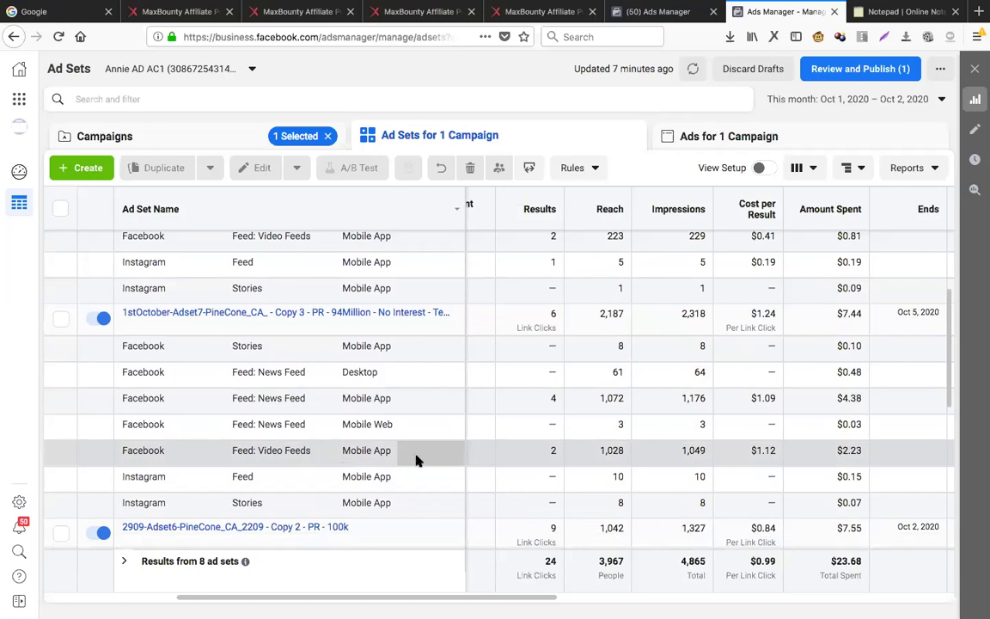
pyautogui.click(872, 18)
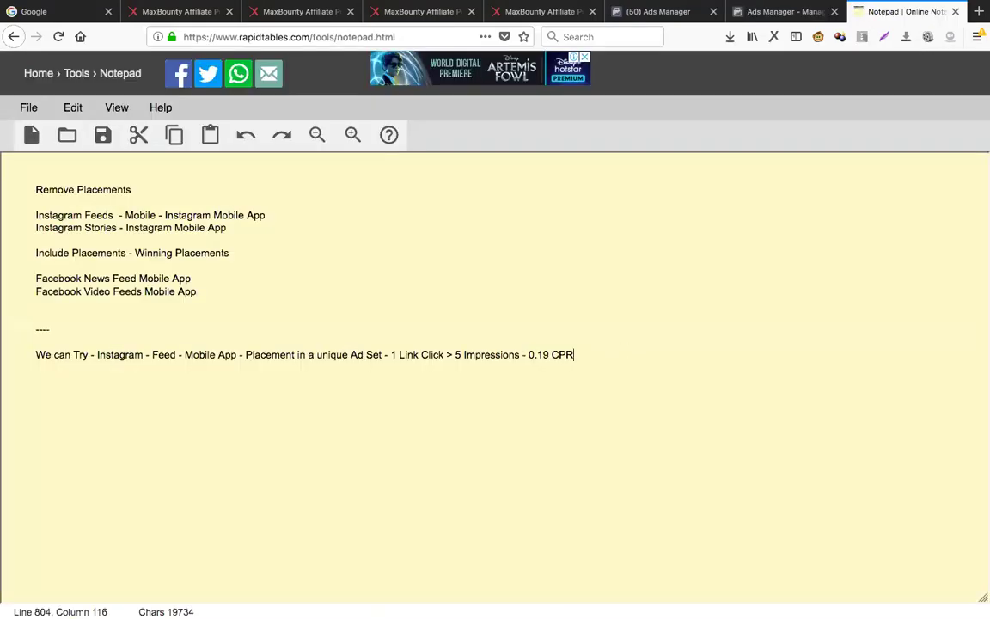
pyautogui.press('Return')
pyautogui.press('Return')
pyautogui.write('--')
pyautogui.press('Return')
# Write "We can Try - Facebook Video Feeds - Mobile Appl -" below the "--" separator in the Notepad.
pyautogui.write('We')
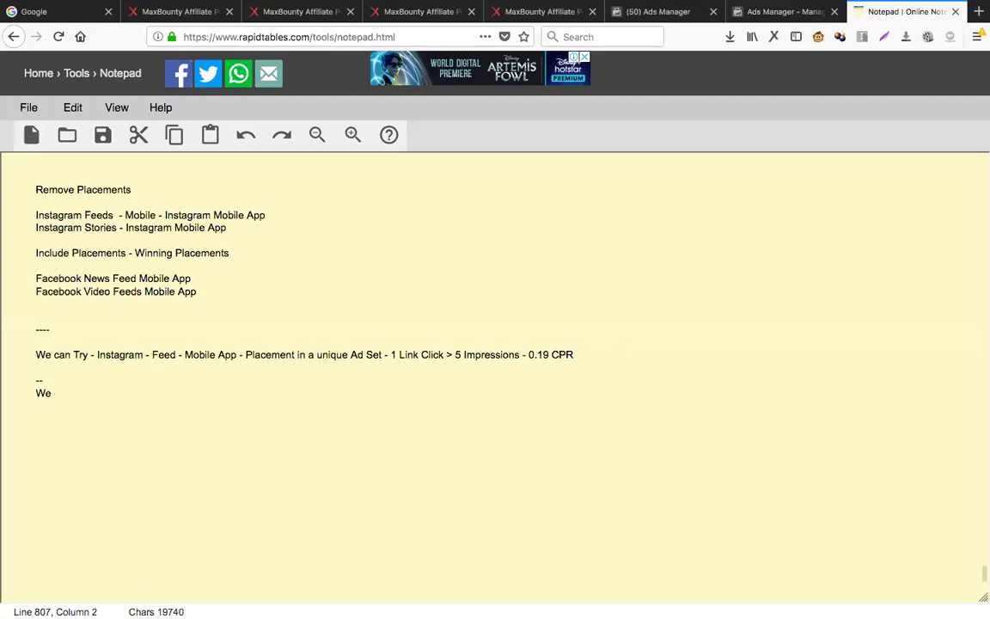
pyautogui.write(' can Try - ')
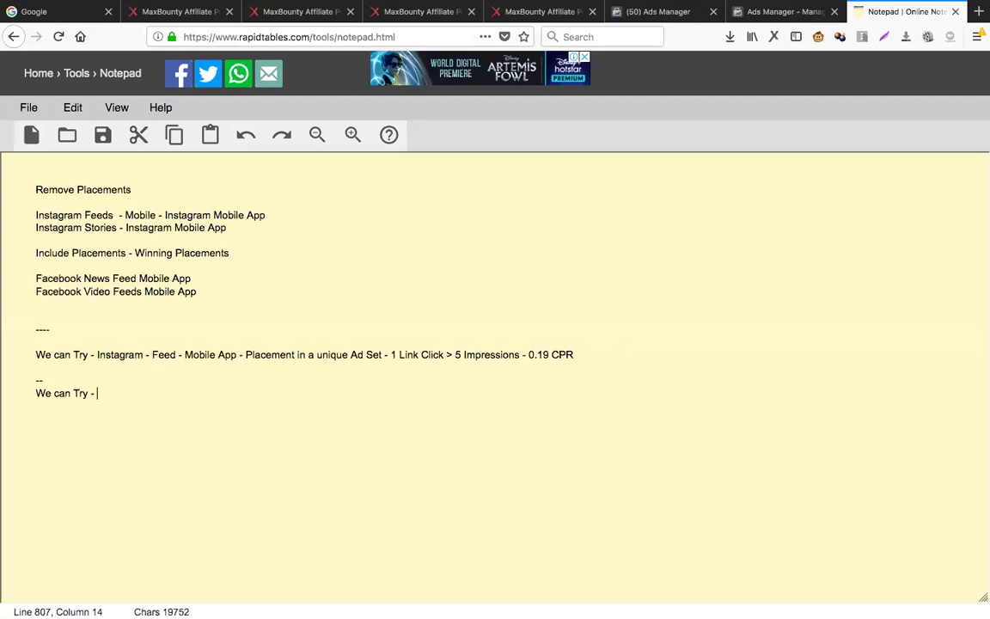
pyautogui.write('Faceboo')
pyautogui.press('BackSpace')
pyautogui.write('k Video F')
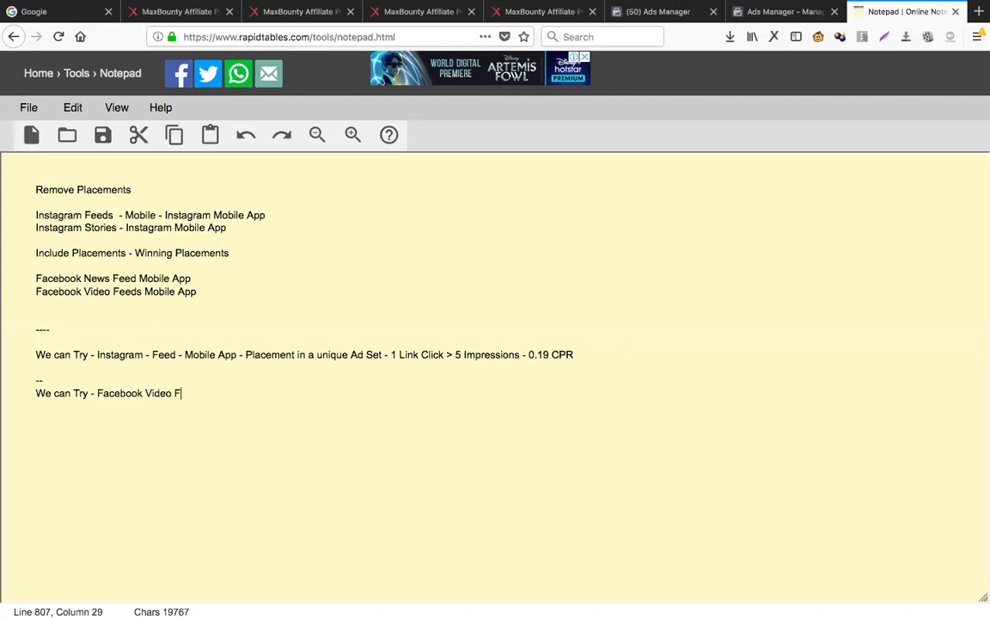
pyautogui.write('eeds - Mobile Appl -')
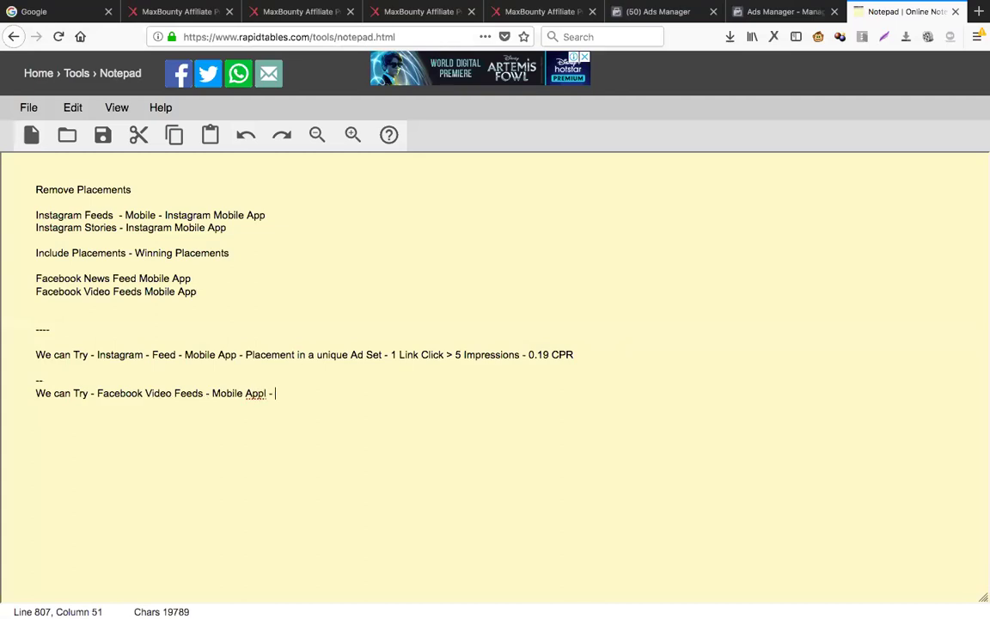
# Review the Adset7 placement figures in Ads Manager, and reread the Notepad's Instagram Stories removal line and its Instagram Feed suggestion.
pyautogui.hotkey('ctrl', 'shift', 'Tab')
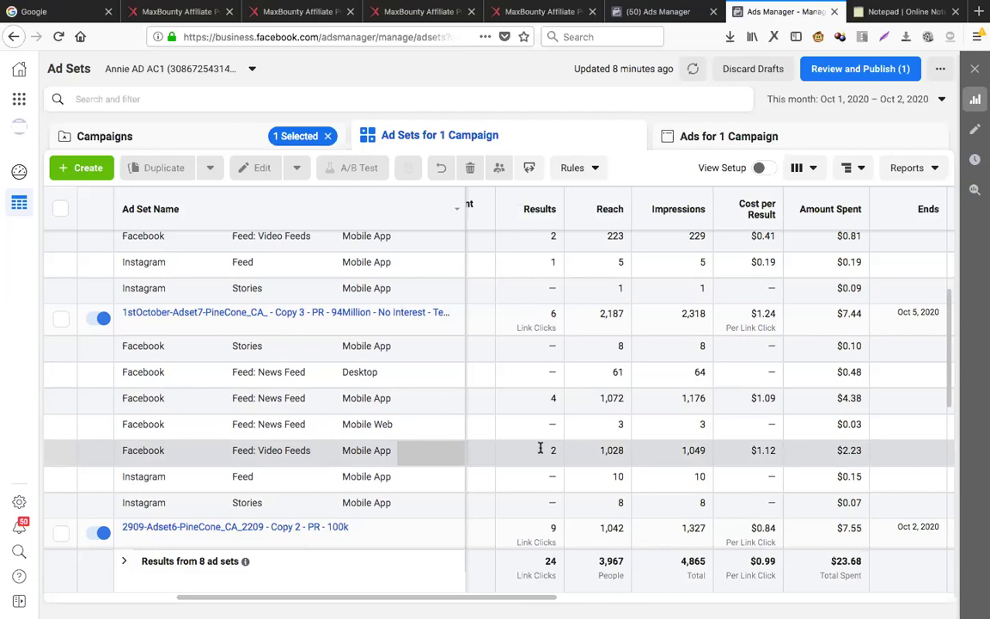
pyautogui.scroll(-1, 539, 453)
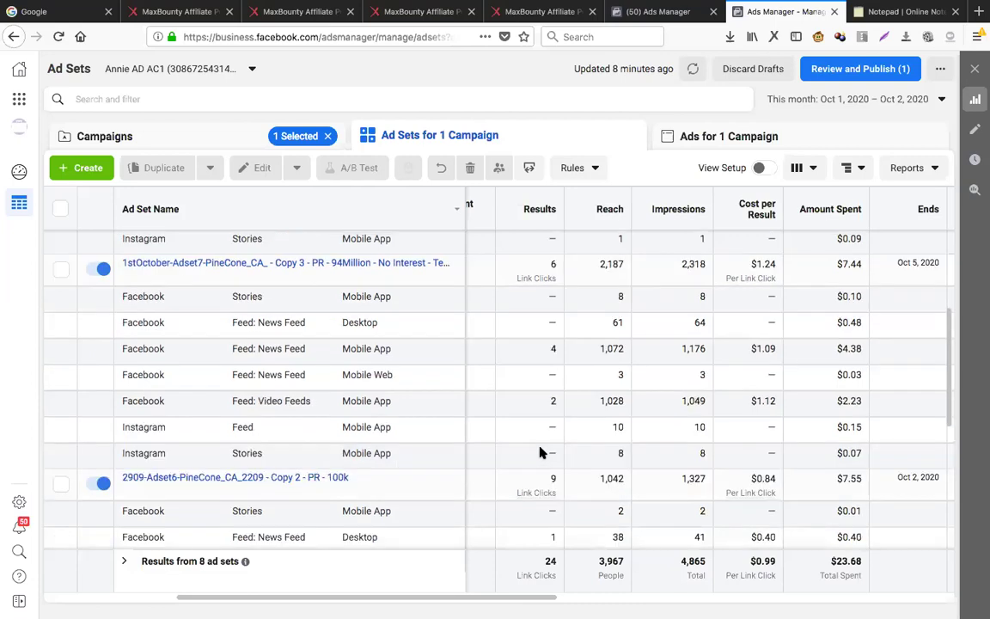
pyautogui.scroll(-1, 539, 453)
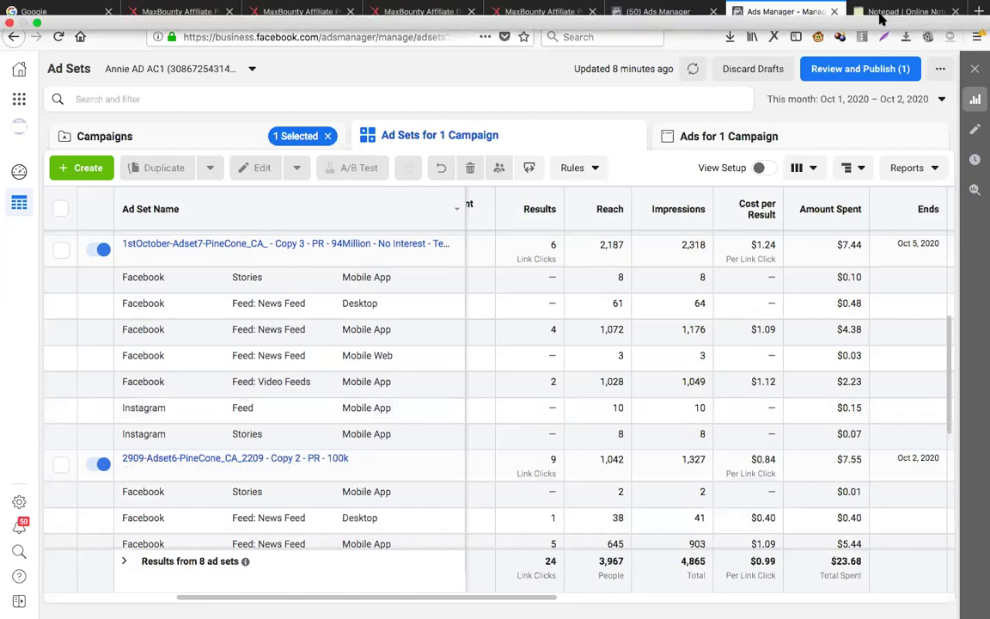
pyautogui.hotkey('ctrl', 'Tab')
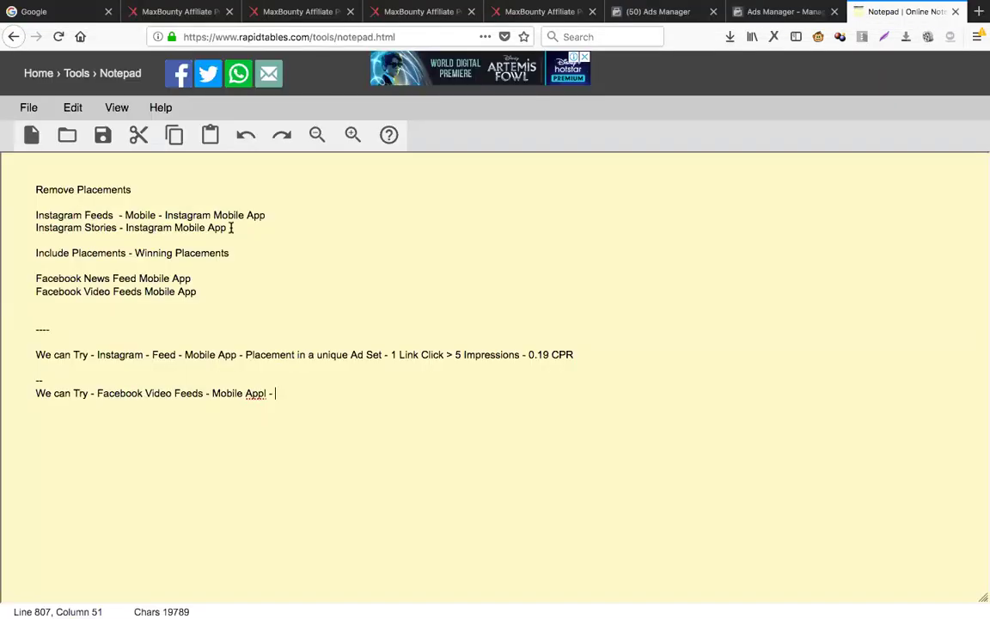
pyautogui.moveTo(232, 228); pyautogui.dragTo(34, 227)
pyautogui.click(152, 328)
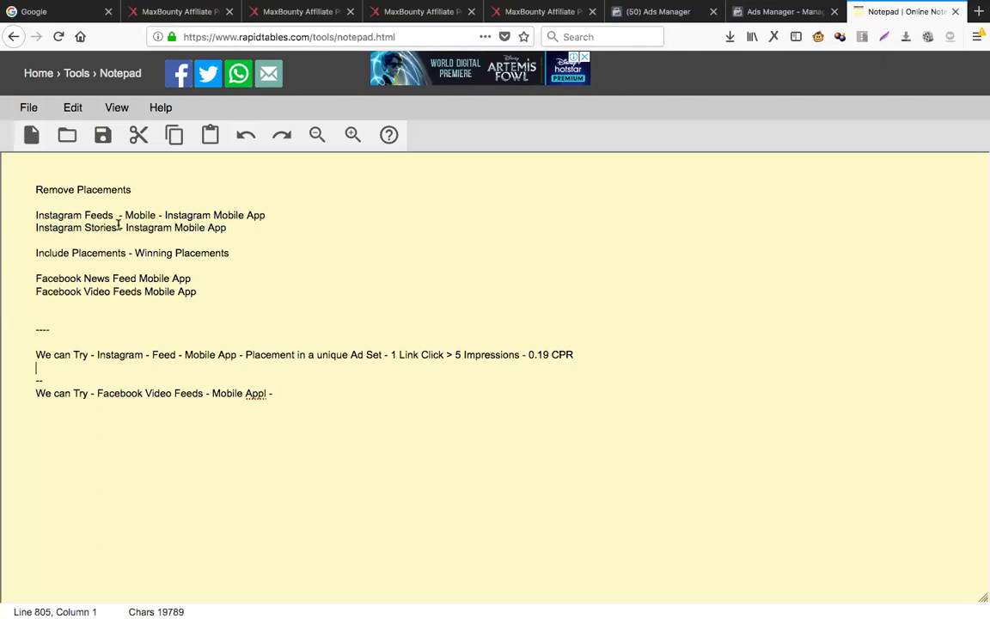
pyautogui.moveTo(42, 354); pyautogui.dragTo(185, 354)
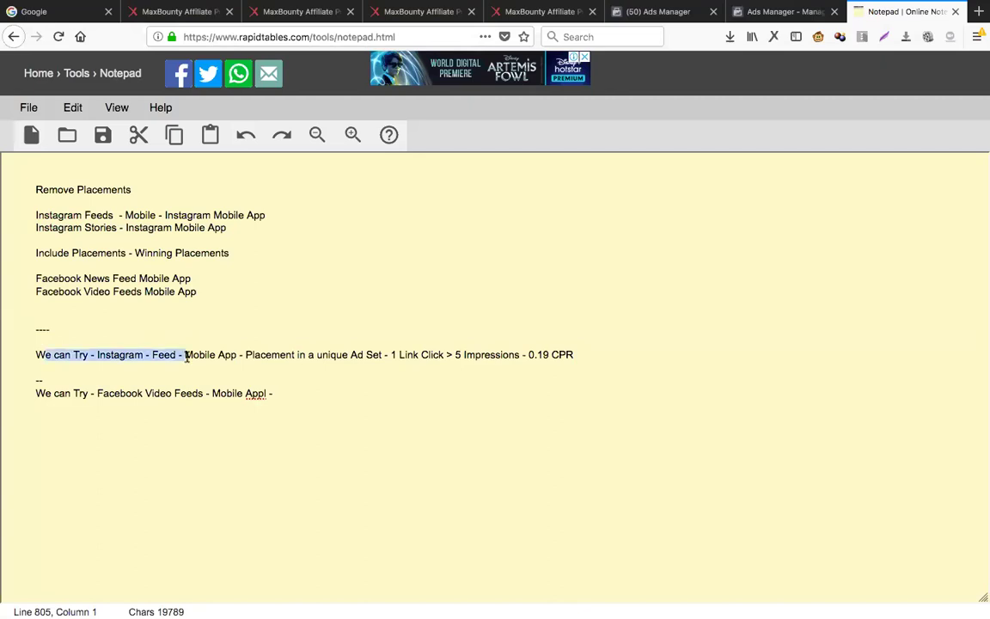
pyautogui.moveTo(253, 355); pyautogui.dragTo(382, 355)
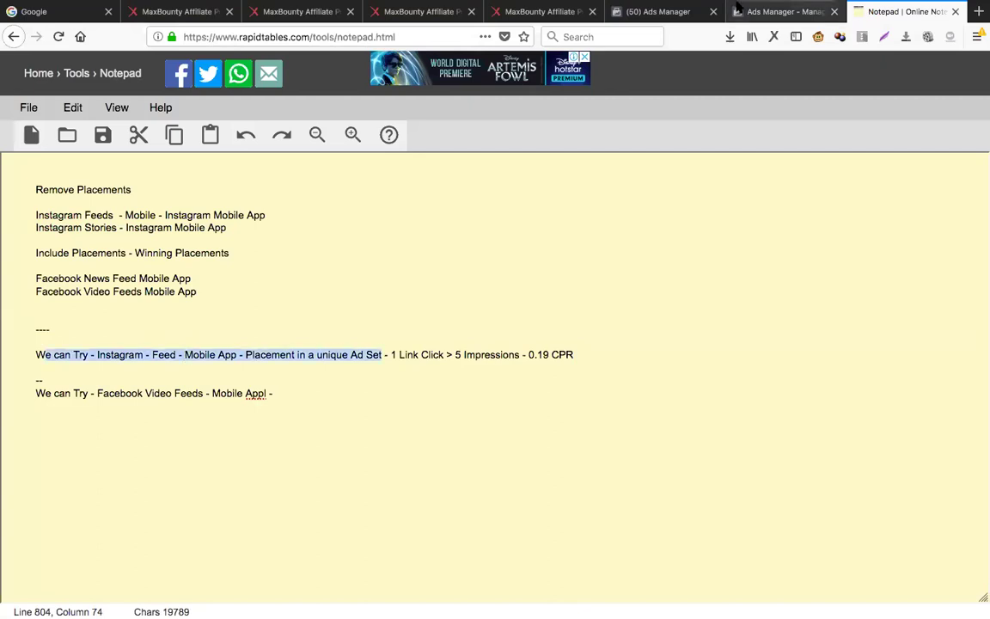
# Examine the results, reach and cost per placement of the 1st October Adset8 and Adset7 in Ads Manager.
pyautogui.click(782, 12)
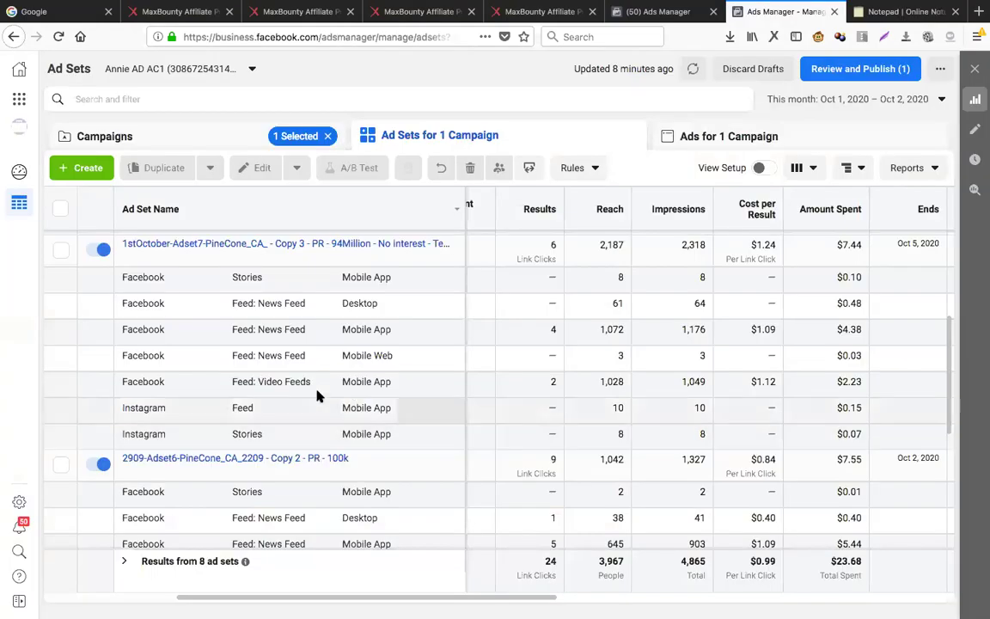
pyautogui.scroll(1, 333, 393)
pyautogui.scroll(2, 333, 392)
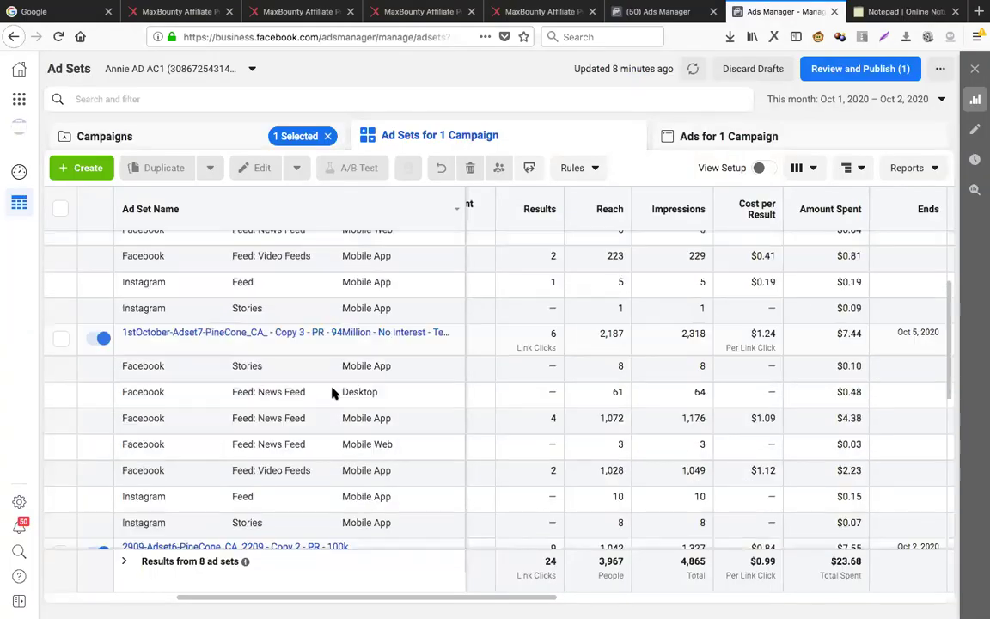
pyautogui.scroll(2, 333, 392)
pyautogui.scroll(1, 258, 374)
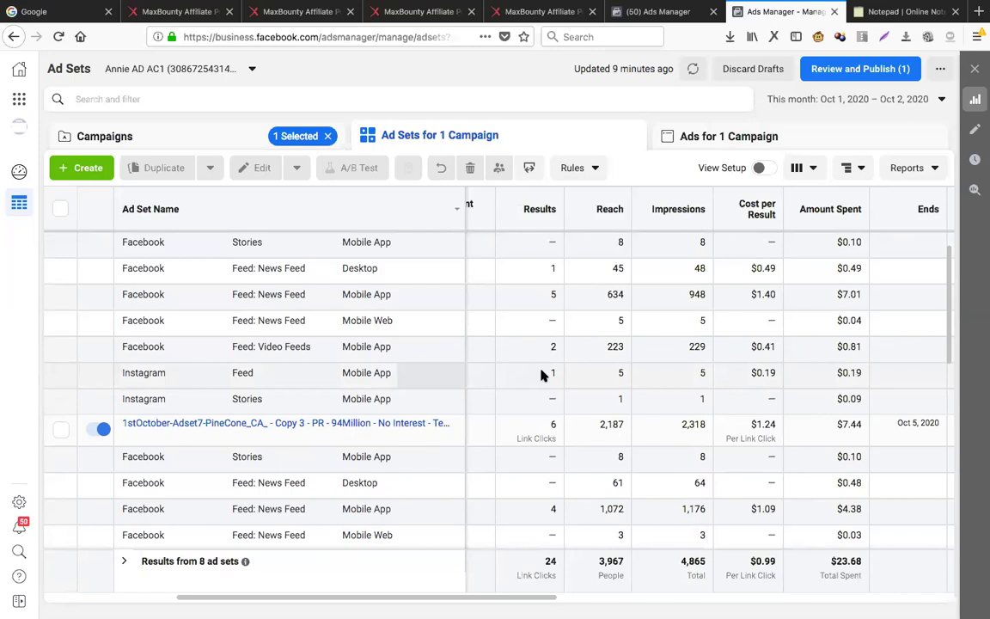
pyautogui.scroll(1, 541, 373)
pyautogui.hscroll(1, 398, 243)
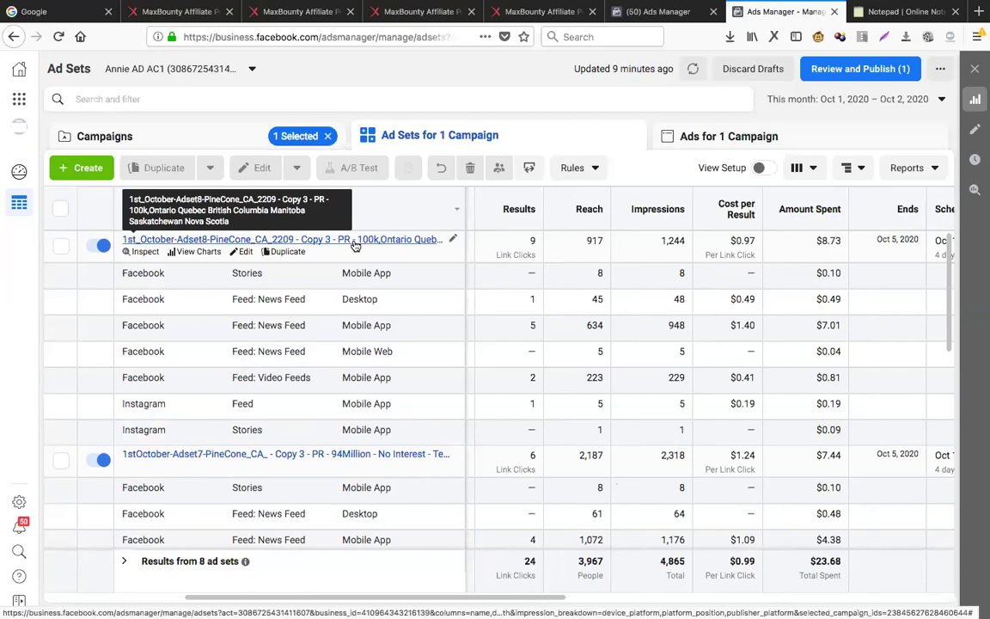
pyautogui.scroll(-1, 512, 398)
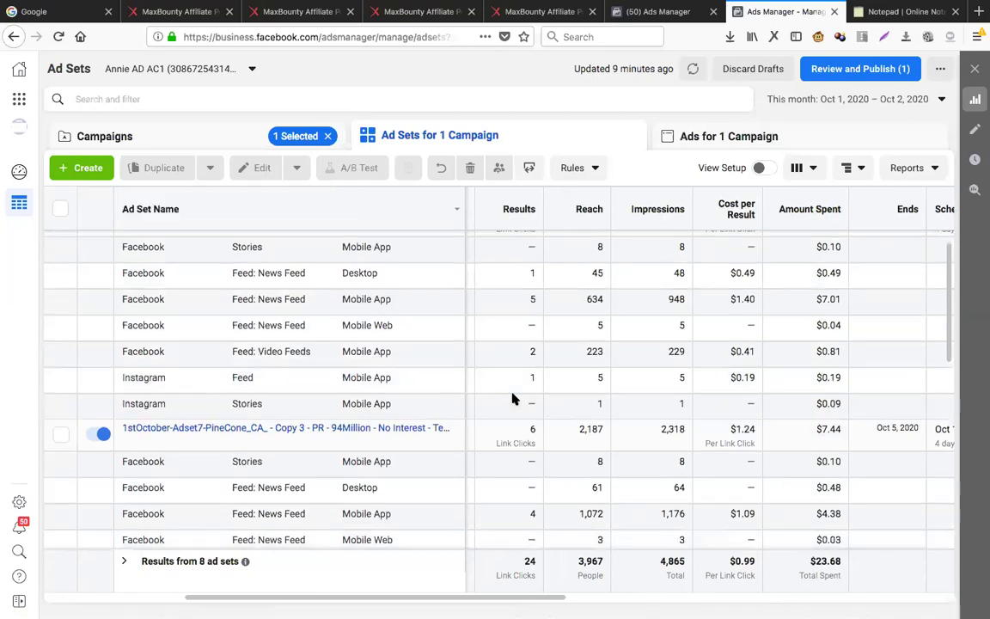
# Recheck the 1st October Adset8 row in Ads Manager, and add a "---" separator below the Facebook Video Feeds suggestion in the Notepad.
pyautogui.scroll(-1, 512, 398)
pyautogui.scroll(2, 328, 251)
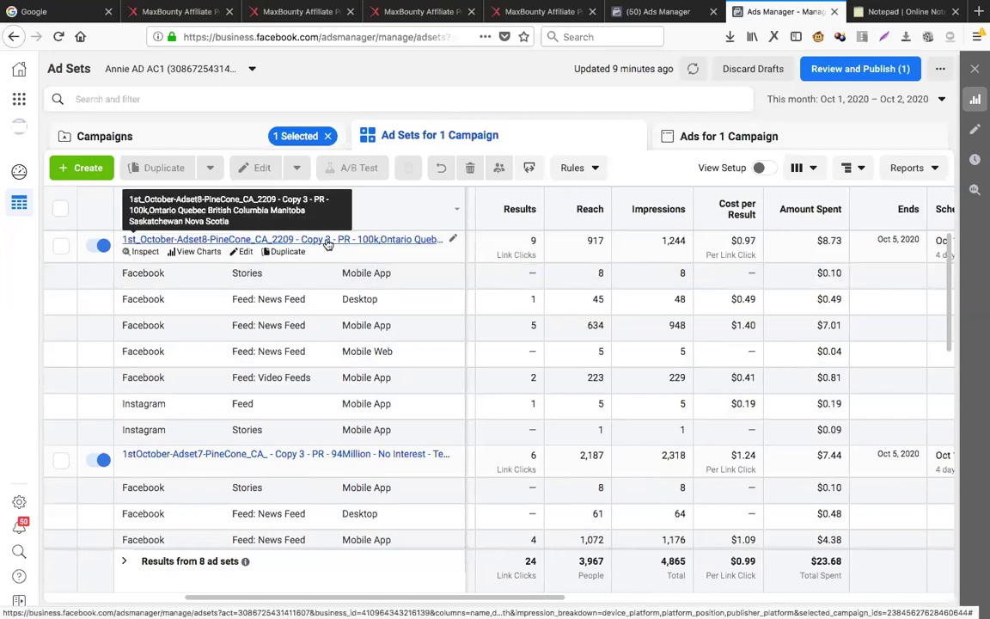
pyautogui.click(893, 11)
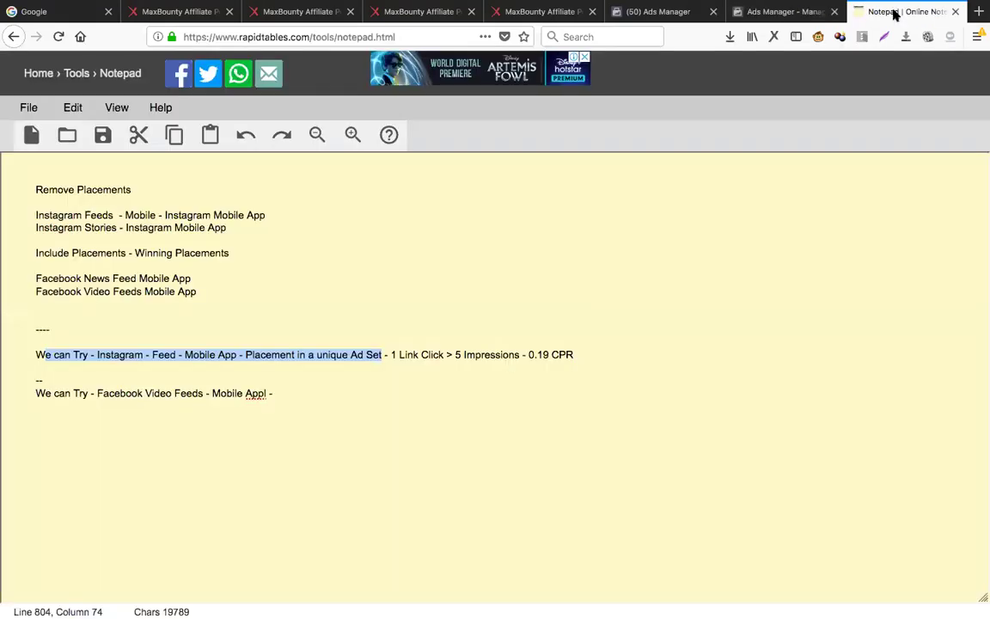
pyautogui.click(305, 392)
pyautogui.press('Return')
pyautogui.press('Return')
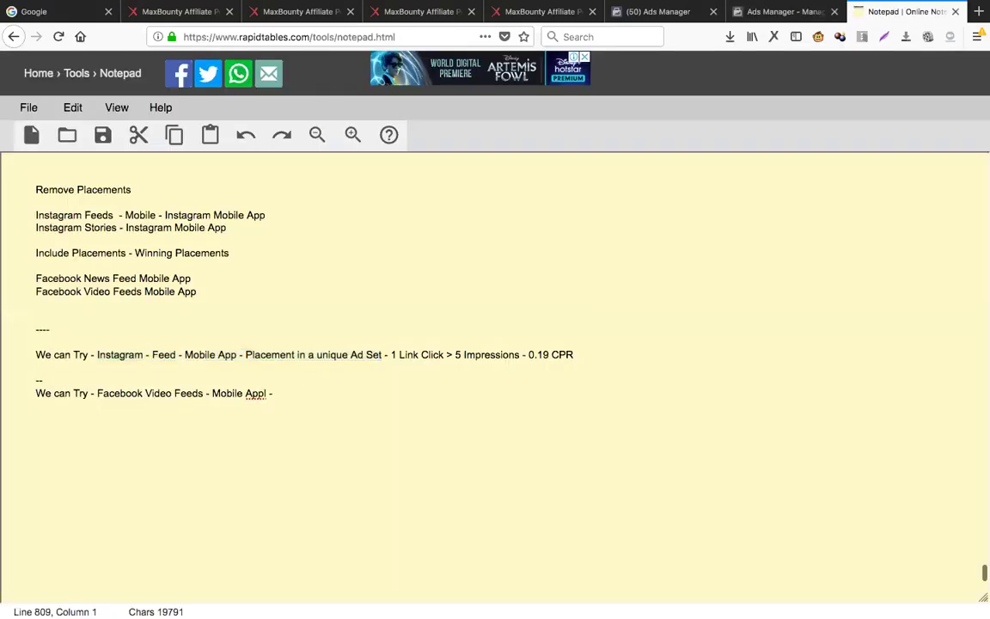
pyautogui.write('---')
pyautogui.press('Return')
pyautogui.press('Return')
# Write the heading "Unique Ad Set 9 -" below the "---" separator and start a new line under it.
pyautogui.write('Unique')
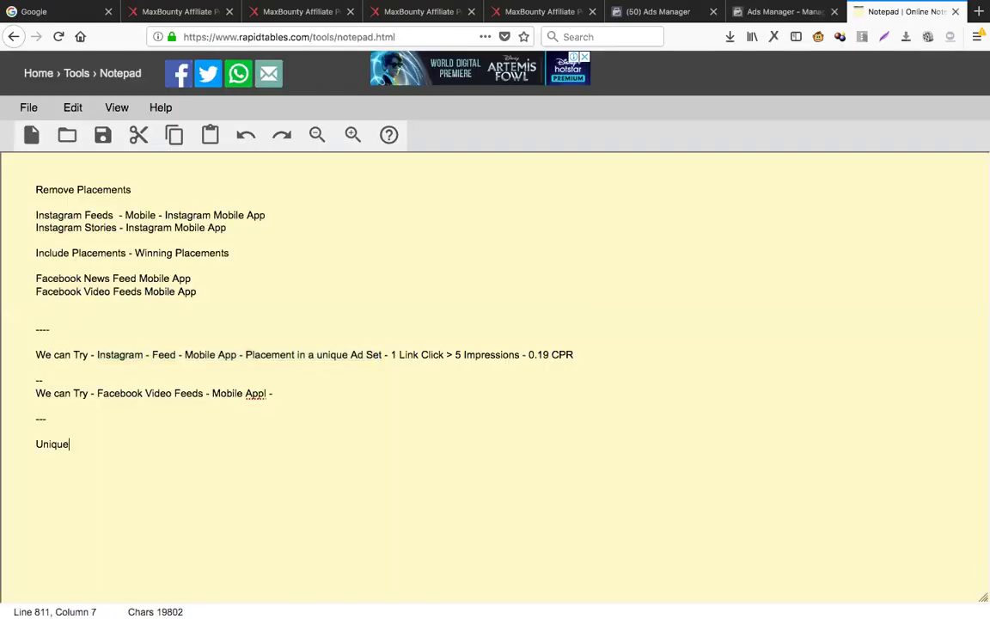
pyautogui.write(' Ad Set ')
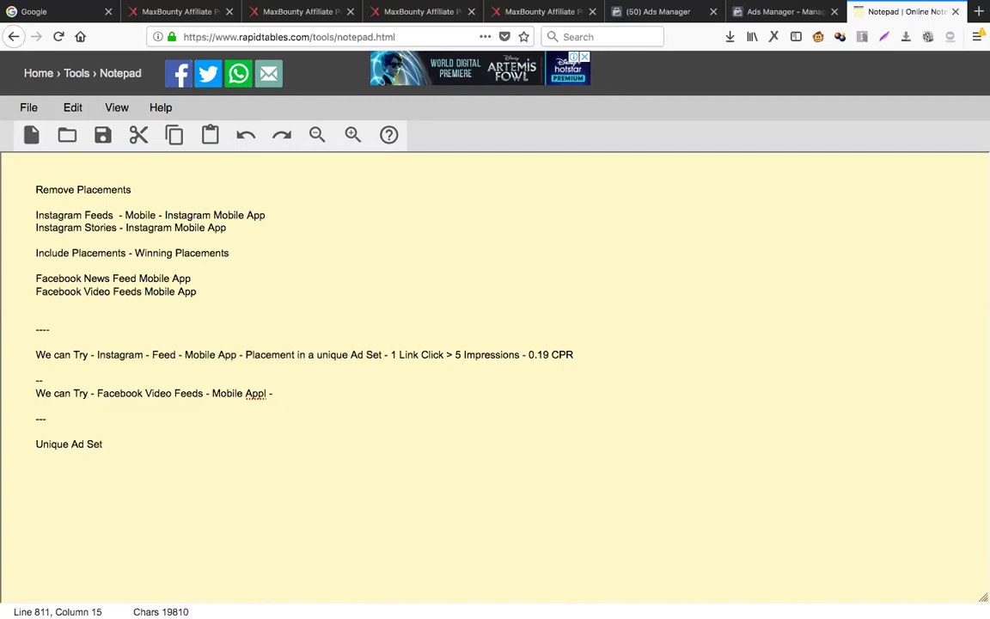
pyautogui.write('9 -')
pyautogui.press('Return')
pyautogui.press('Return')
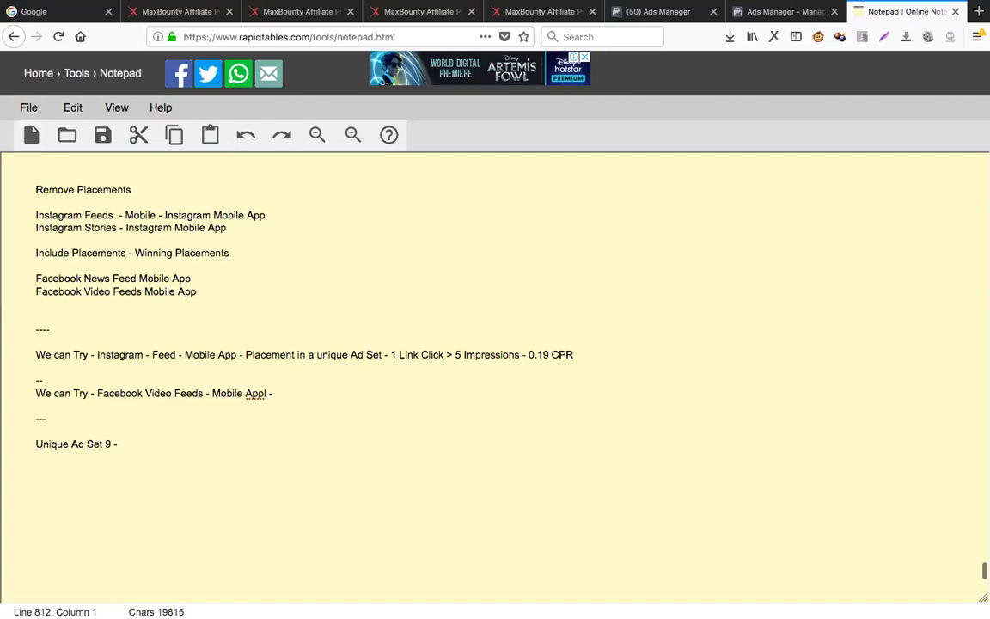
# Begin the Ad Set 9 placement line with "Placements - Instagram Feeds,", checking the Adset8 placements in Ads Manager.
pyautogui.write('Placements -')
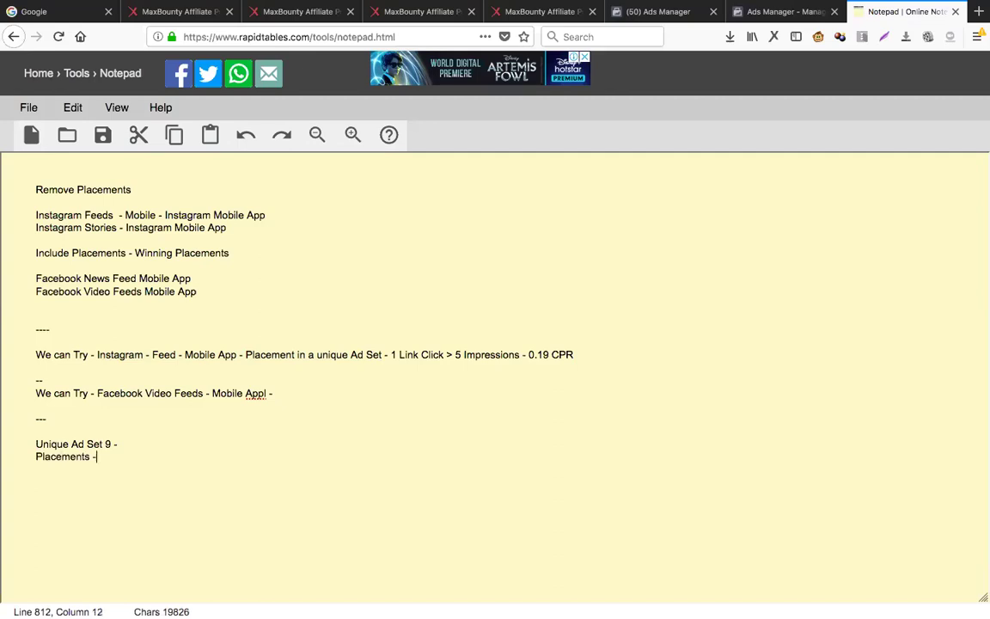
pyautogui.write(' Instagram')
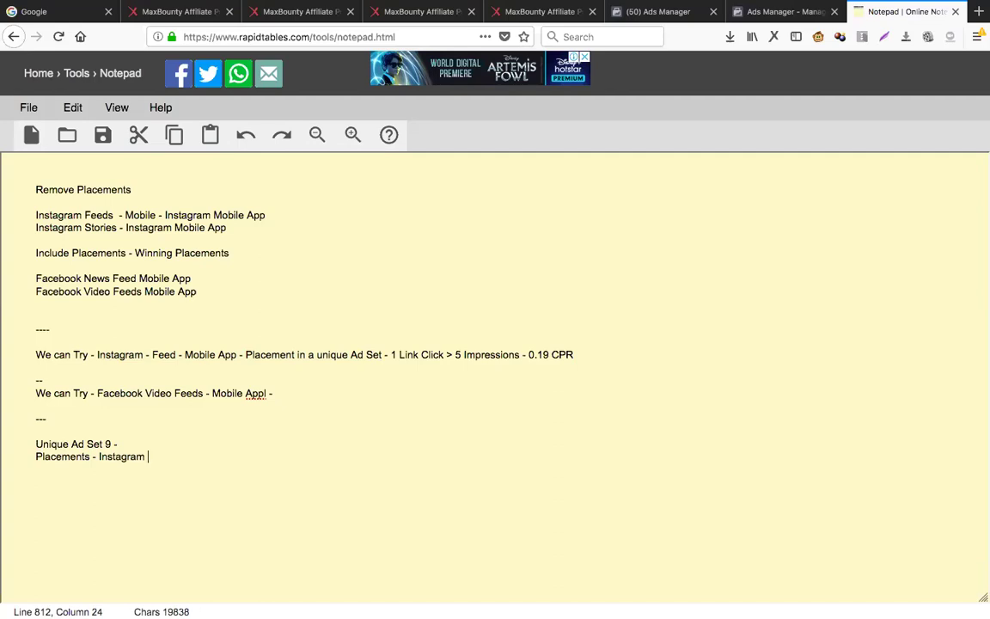
pyautogui.click(777, 12)
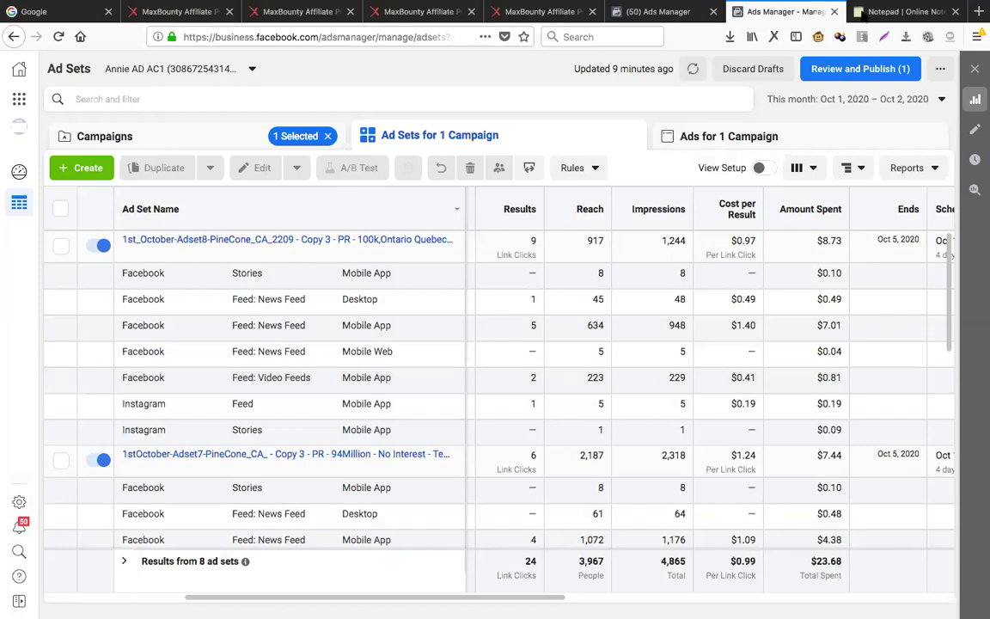
pyautogui.hotkey('ctrl', 'Tab')
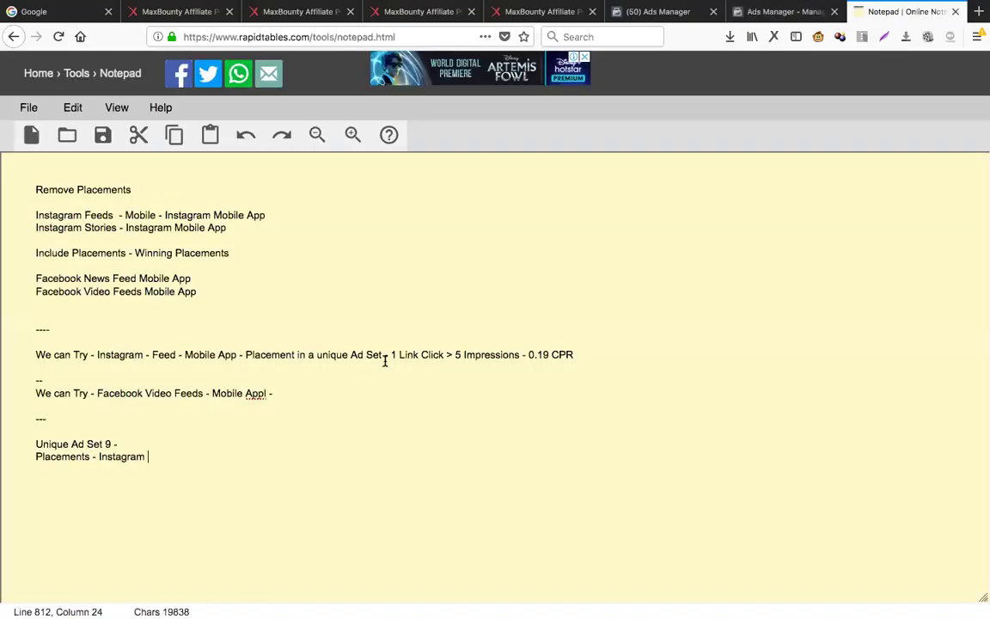
pyautogui.write('Feeds,')
# Consult the Adset8 placement figures in Ads Manager and append "FAcebook Video Feed, Mobile App," to the Notepad's Placements line.
pyautogui.click(765, 13)
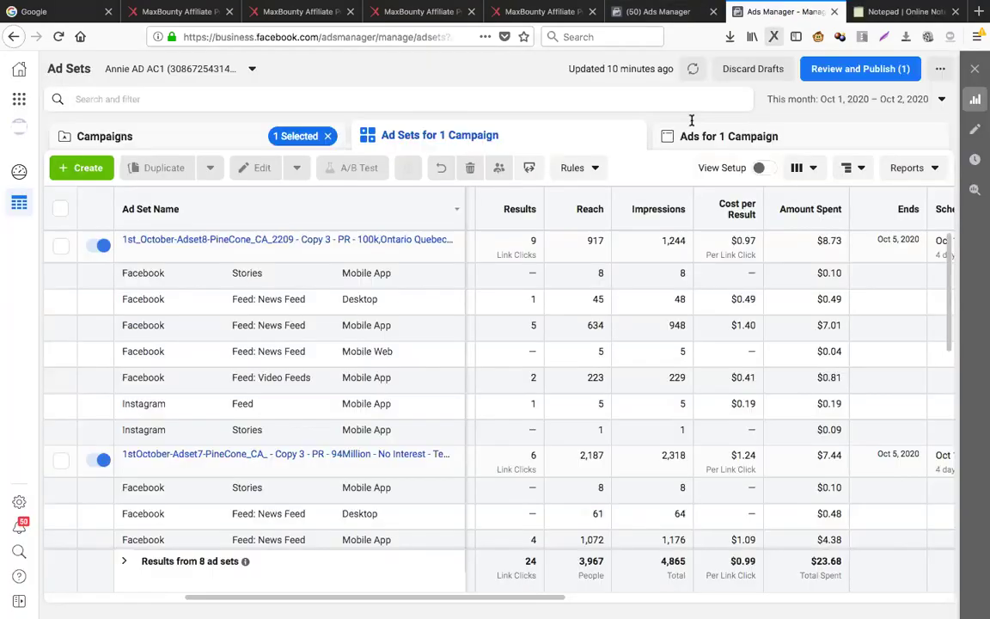
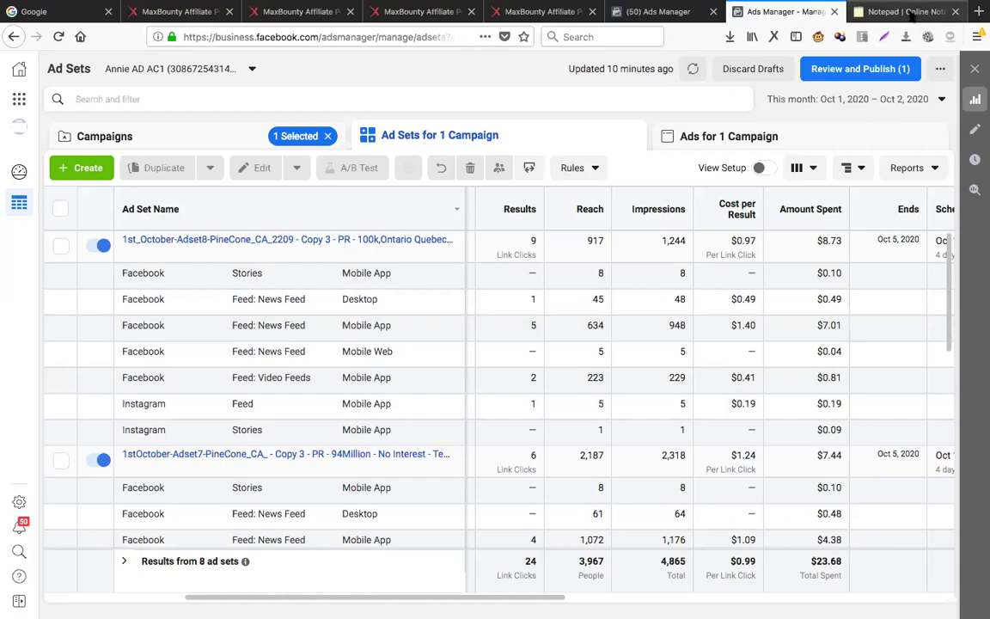
pyautogui.hotkey('ctrl', 'Tab')
pyautogui.write('FAce')
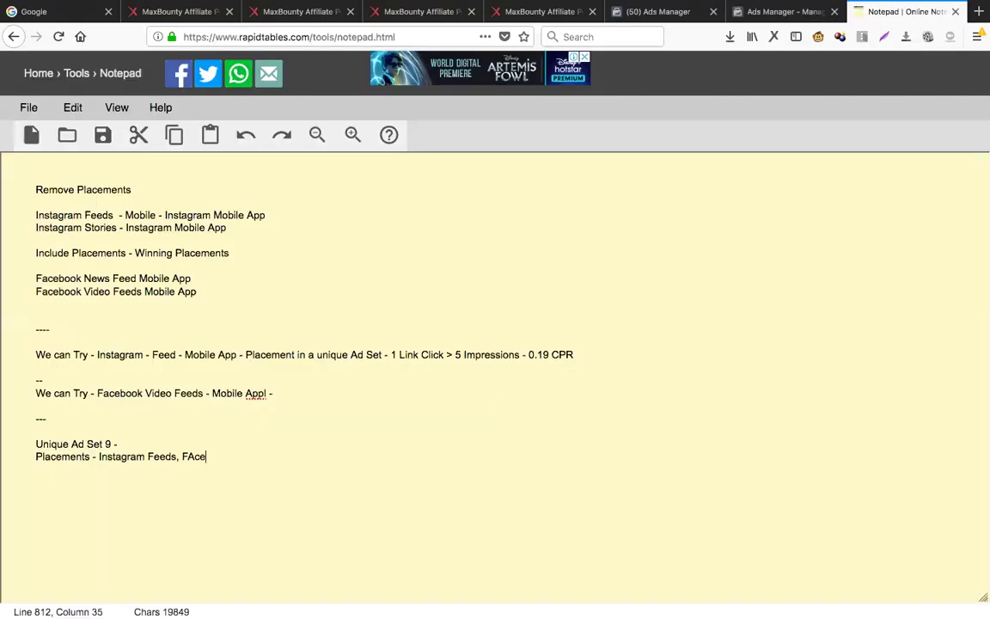
pyautogui.write('book Video ')
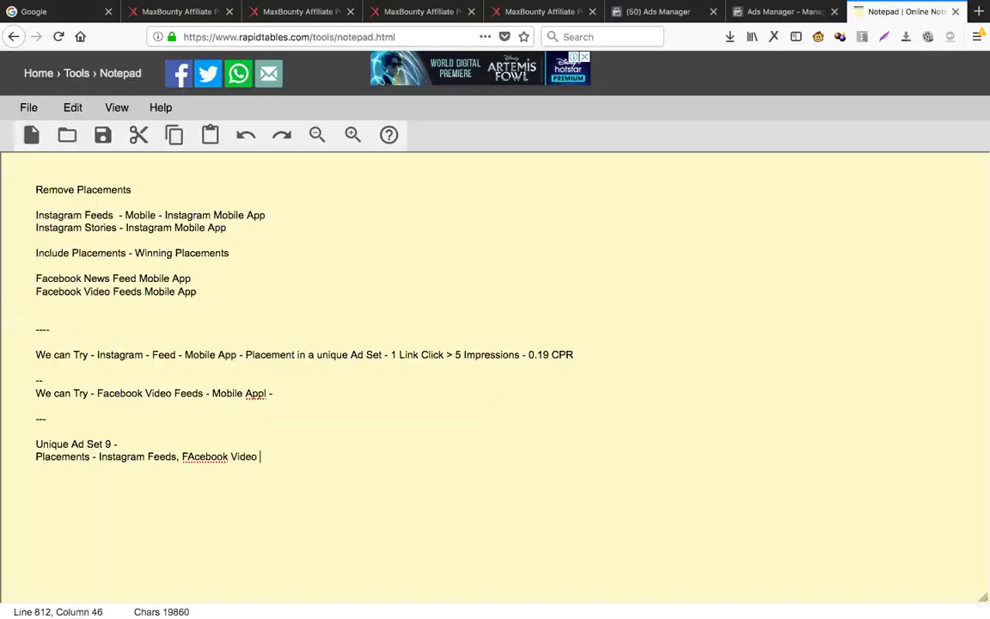
pyautogui.write('Feed,')
pyautogui.click(812, 15)
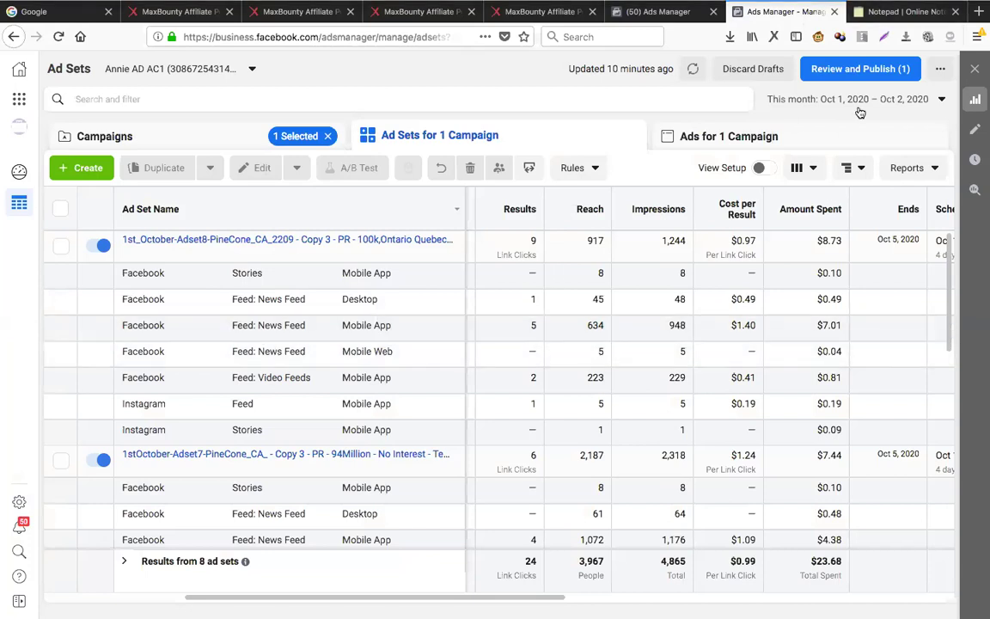
pyautogui.click(890, 11)
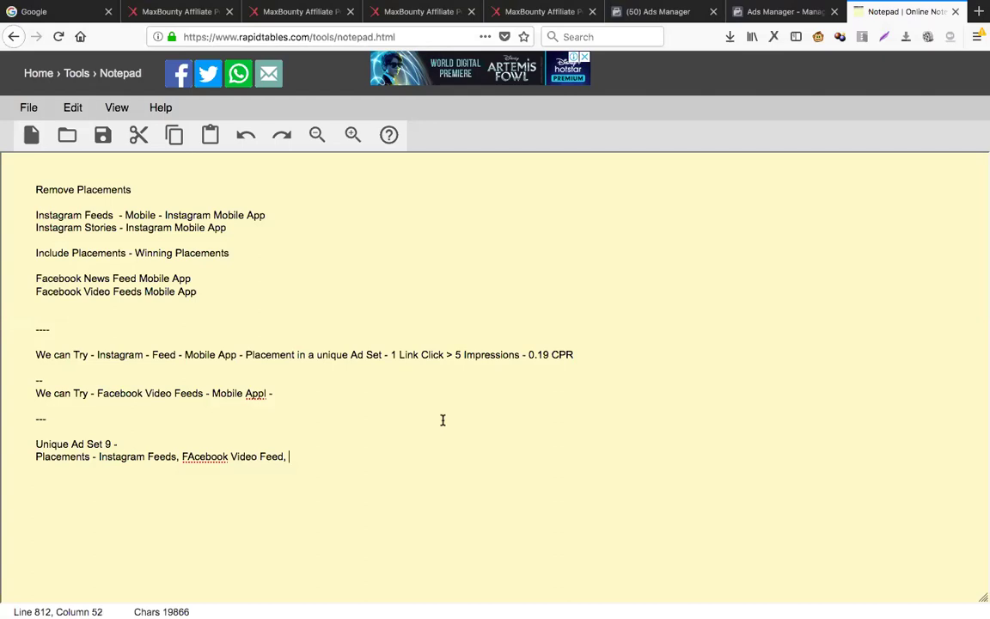
pyautogui.write('Mobile App,')
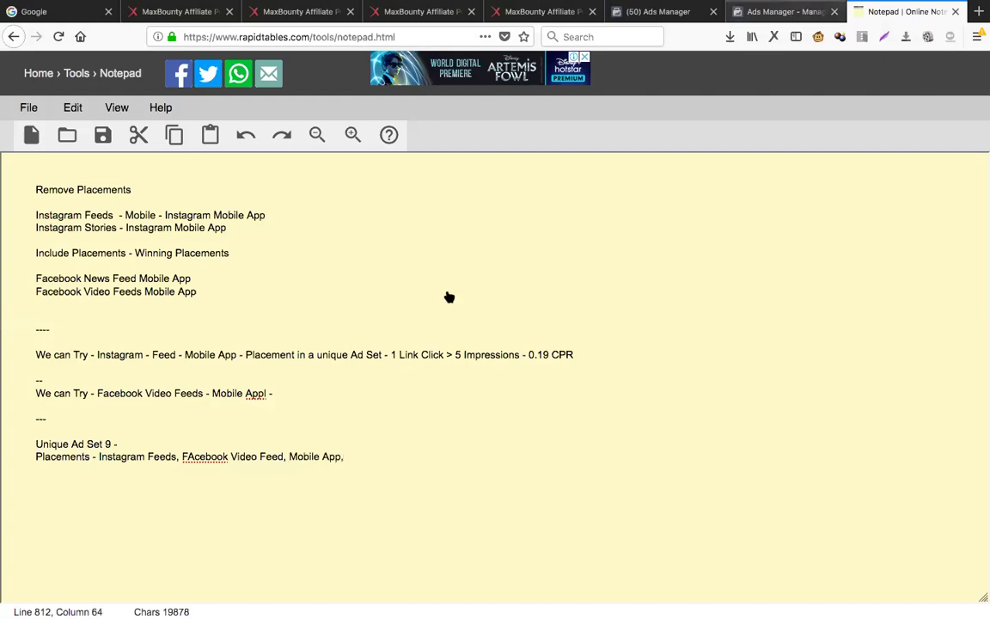
# Check the Adset8 placements in Ads Manager again and append "Facebook News Fee - Moible App," to the Notepad's Placements line.
pyautogui.hotkey('ctrl', 'shift', 'Tab')
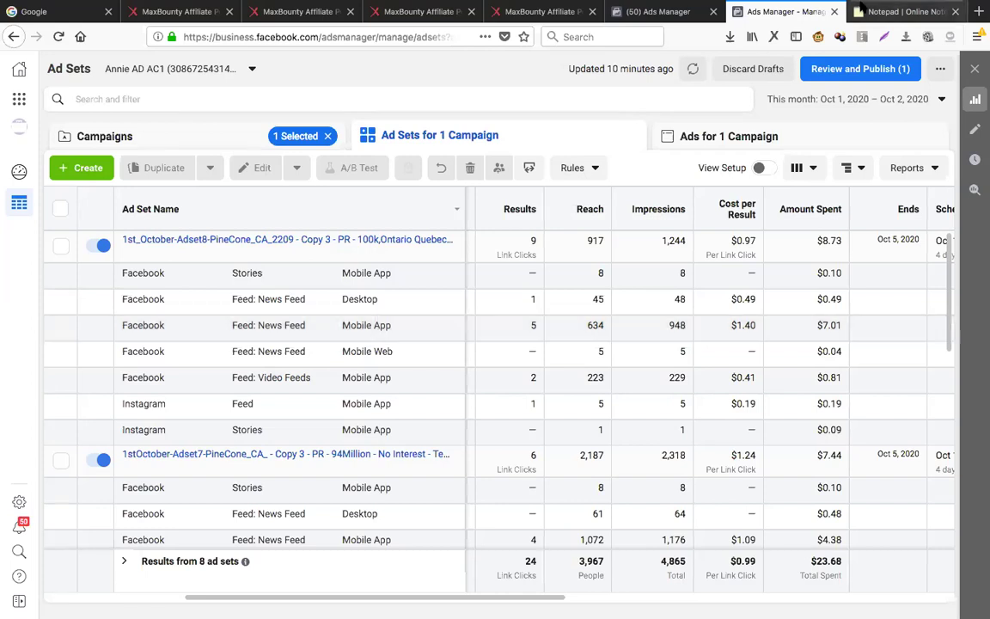
pyautogui.hotkey('ctrl', 'Tab')
pyautogui.write('Face')
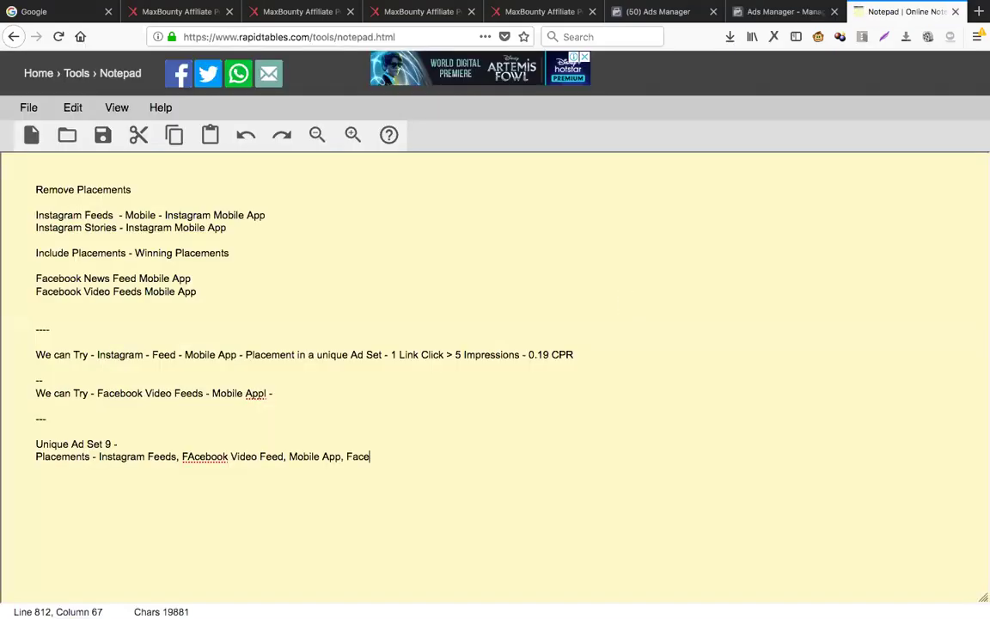
pyautogui.write('book News Fee,')
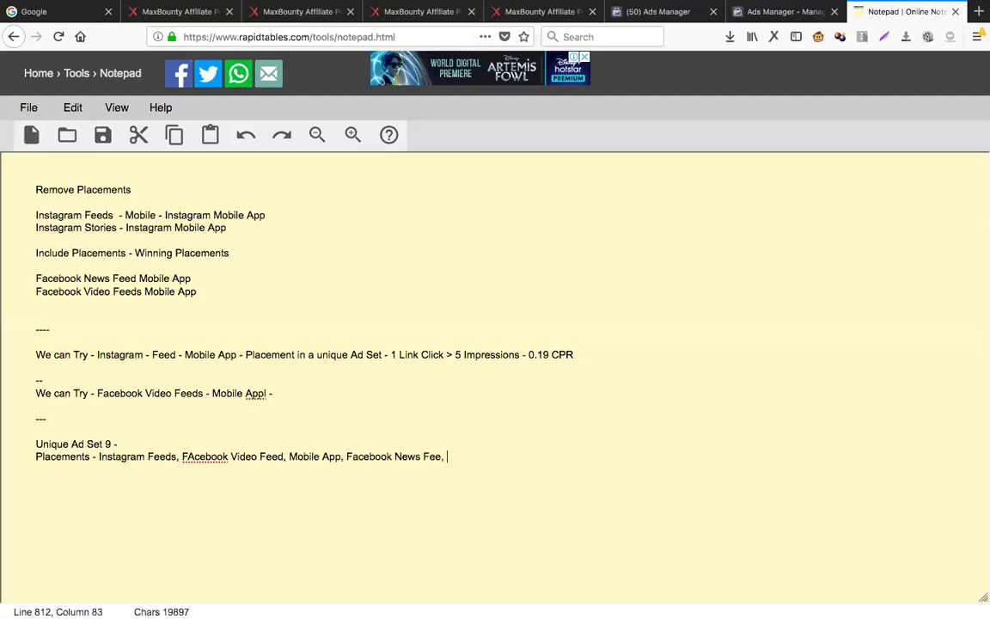
pyautogui.press('BackSpace')
pyautogui.press('BackSpace')
pyautogui.write('- Moible App, ')
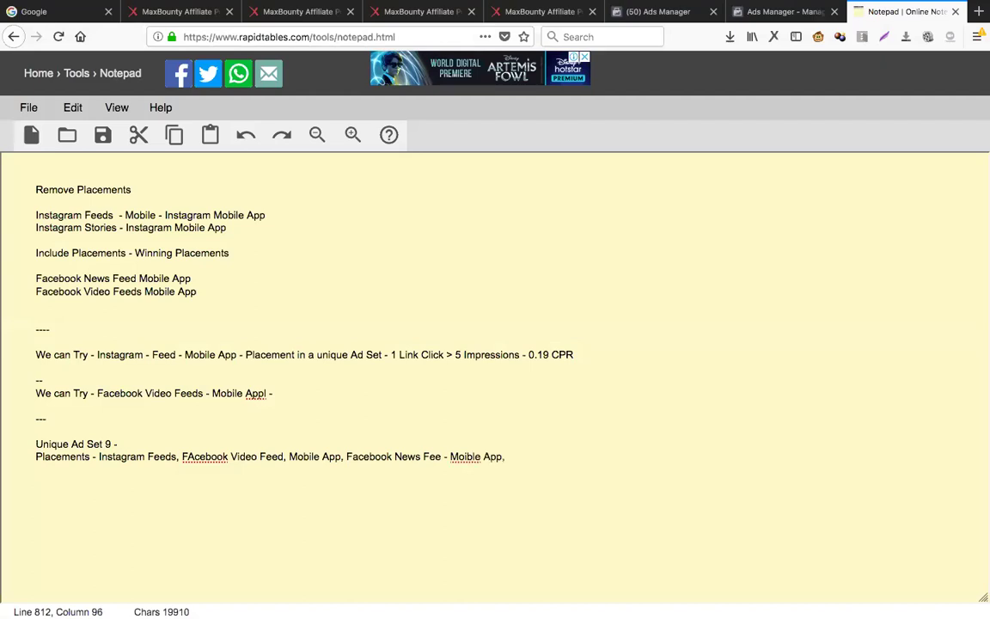
# Append "Desktop News Feed" to the Placements line and compare it with the Adset8 rows in Ads Manager.
pyautogui.write('Desktop')
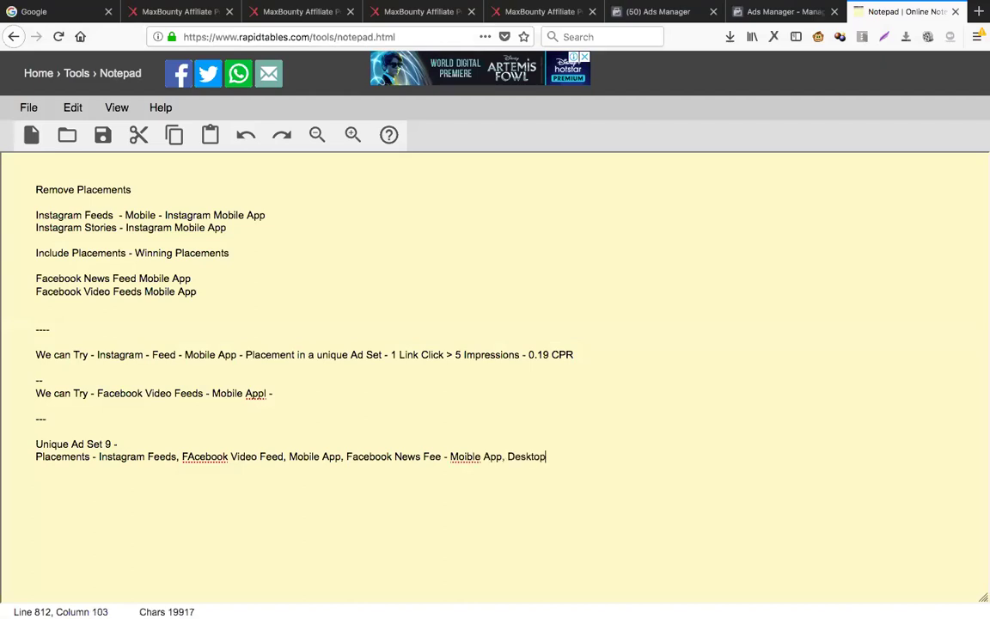
pyautogui.write(' News Fee')
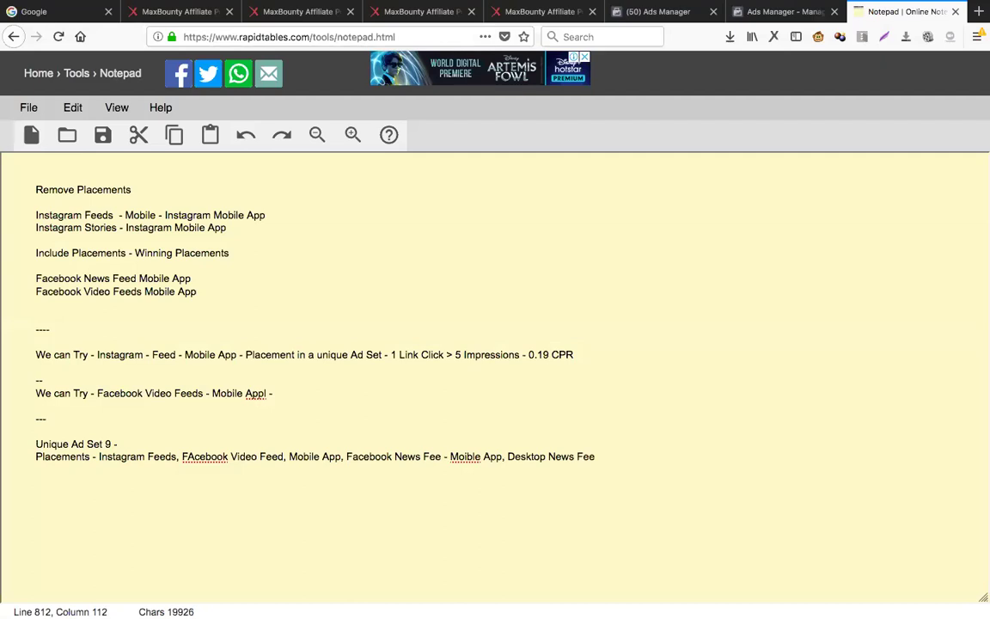
pyautogui.write('d')
pyautogui.click(756, 12)
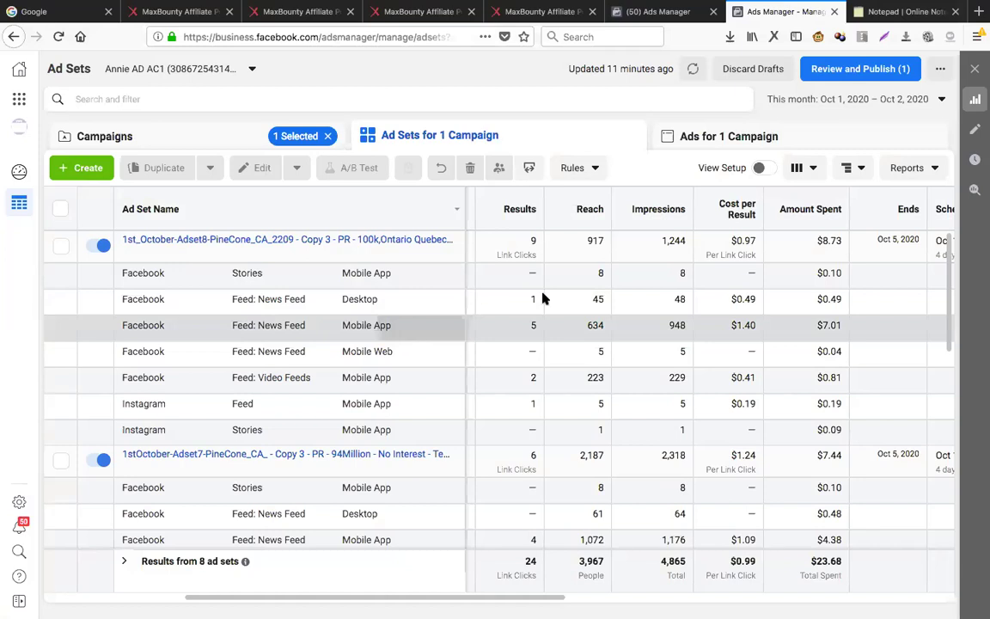
pyautogui.click(898, 12)
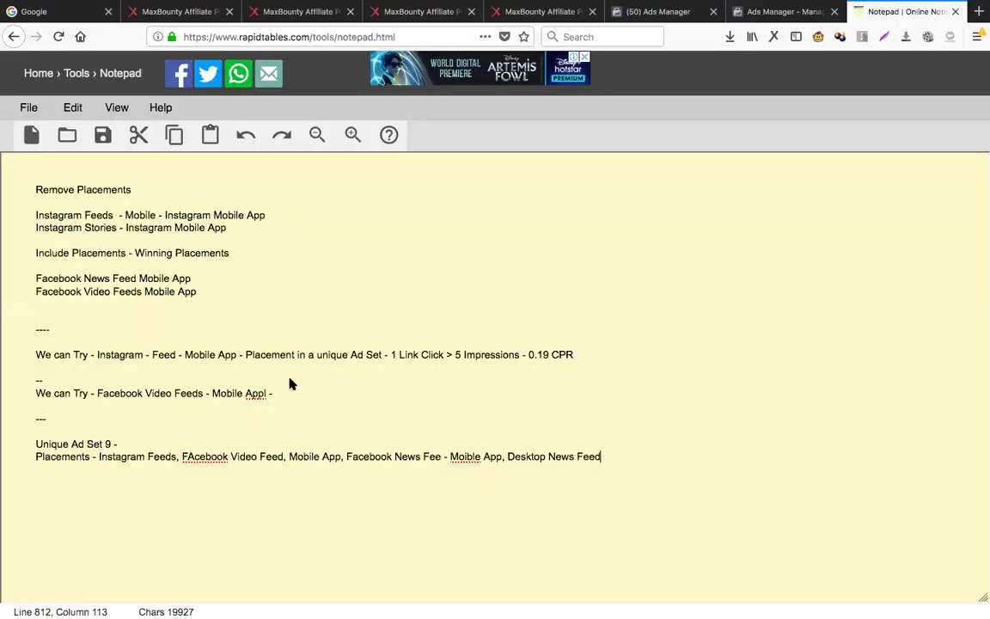
# Copy "Ontario Quebec British Columbia Manitoba Saskatchewan Nova Scotia" from the Adset8 name in Ads Manager onto a new line under the Notepad's Placements line.
pyautogui.press('Return')
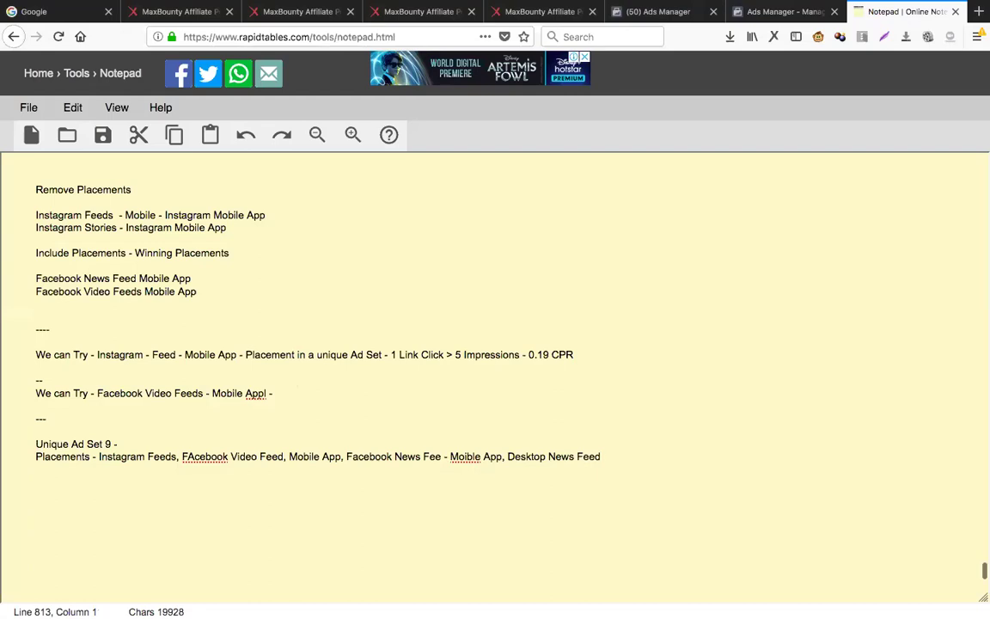
pyautogui.click(805, 10)
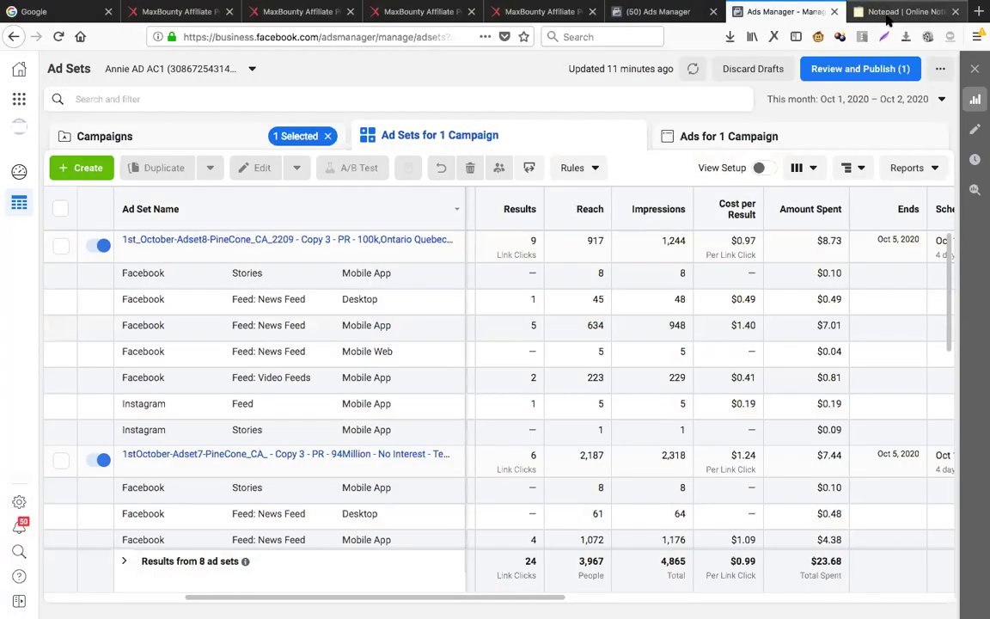
pyautogui.click(889, 14)
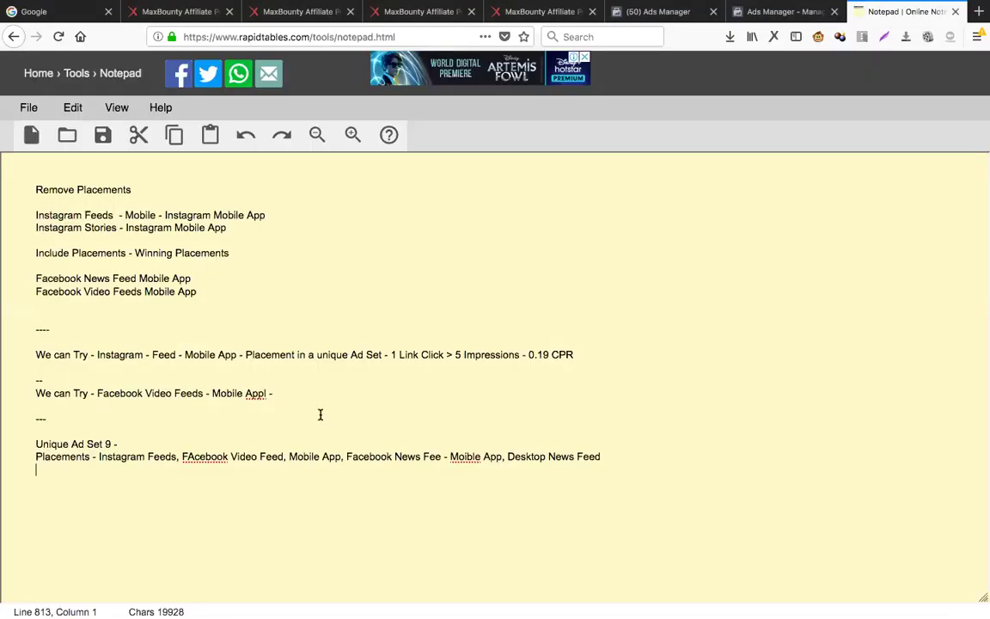
pyautogui.click(801, 12)
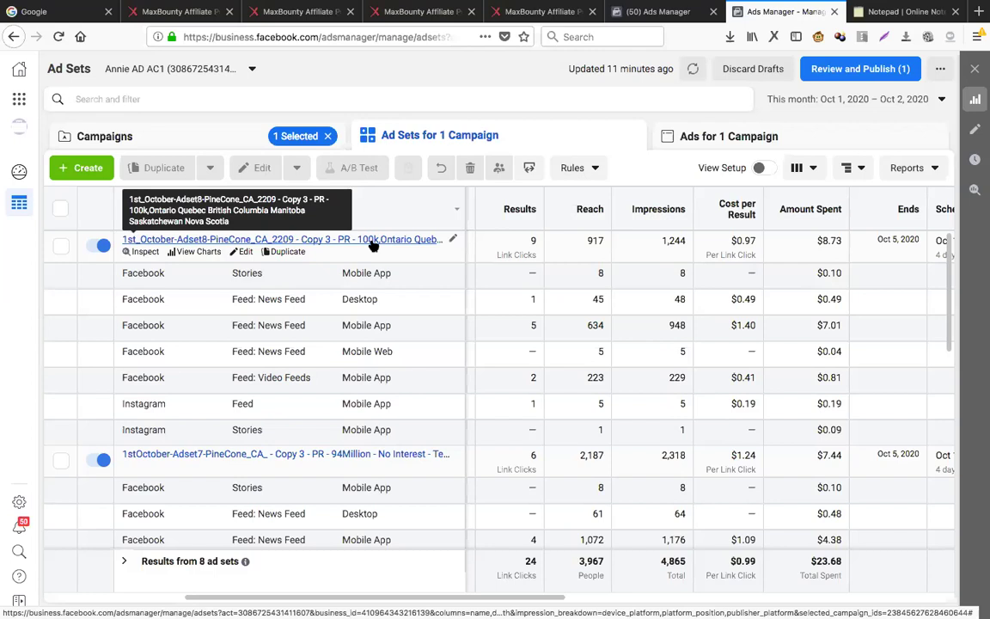
pyautogui.click(454, 242)
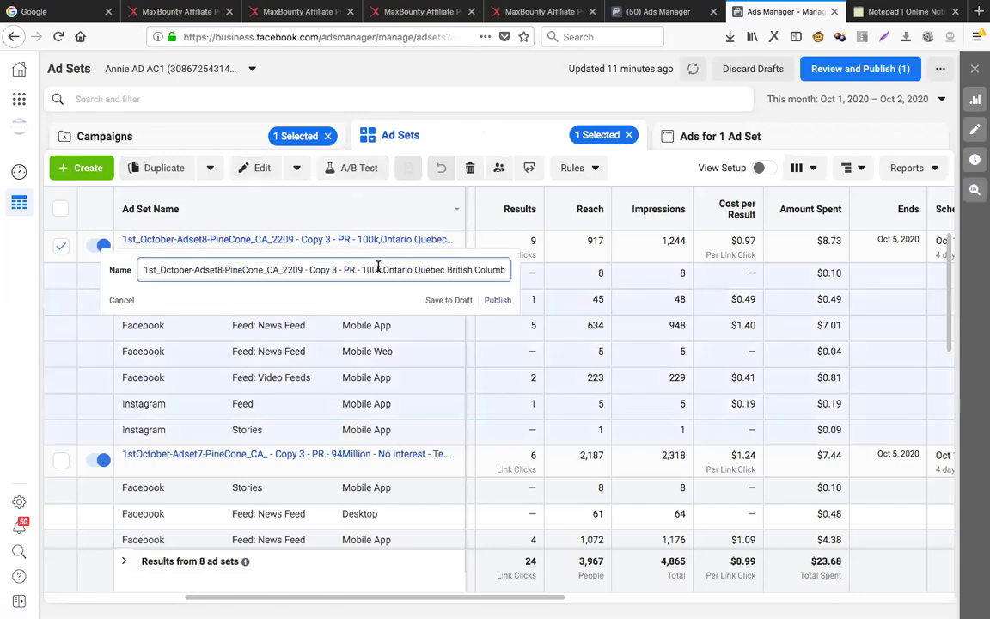
pyautogui.moveTo(383, 270); pyautogui.dragTo(535, 270)
pyautogui.hotkey('ctrl', 'c')
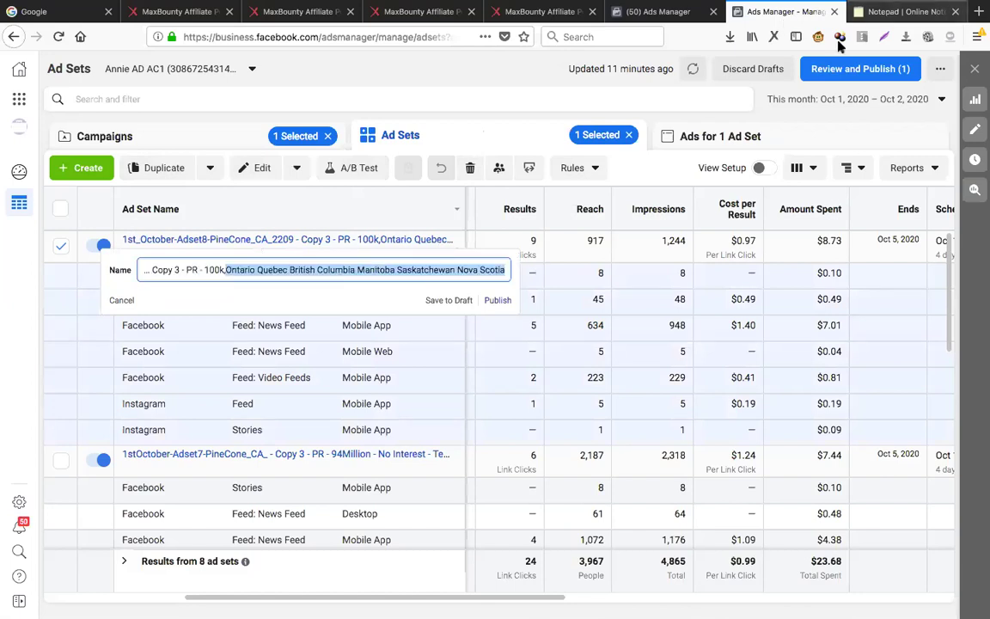
pyautogui.hotkey('ctrl', 'Tab')
pyautogui.hotkey('ctrl', 'v')
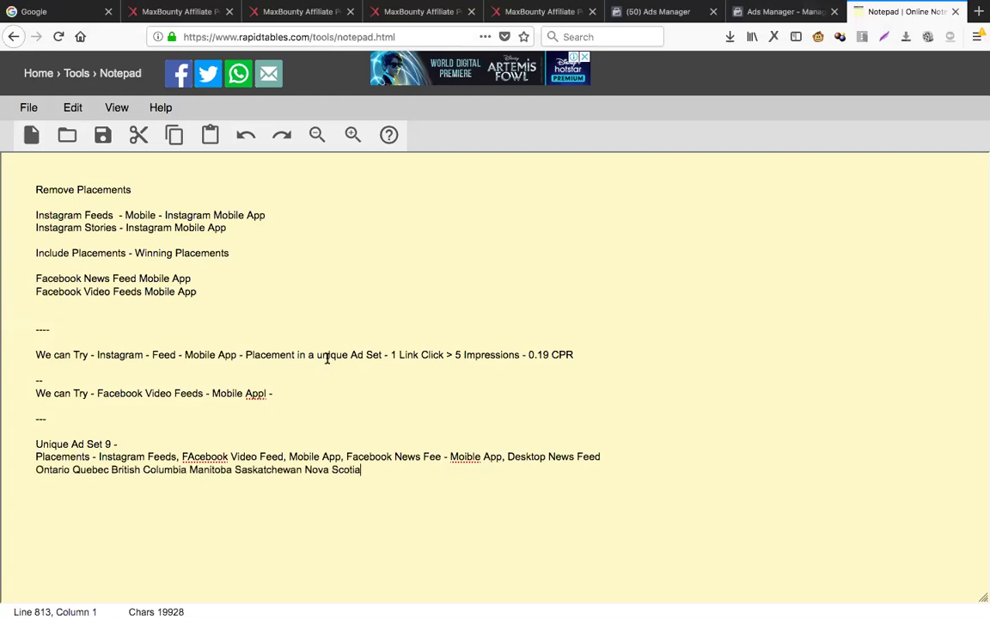
# Return to Ads Manager, cancel editing of the Adset8 name and bring up the Adset7 placement rows.
pyautogui.click(726, 17)
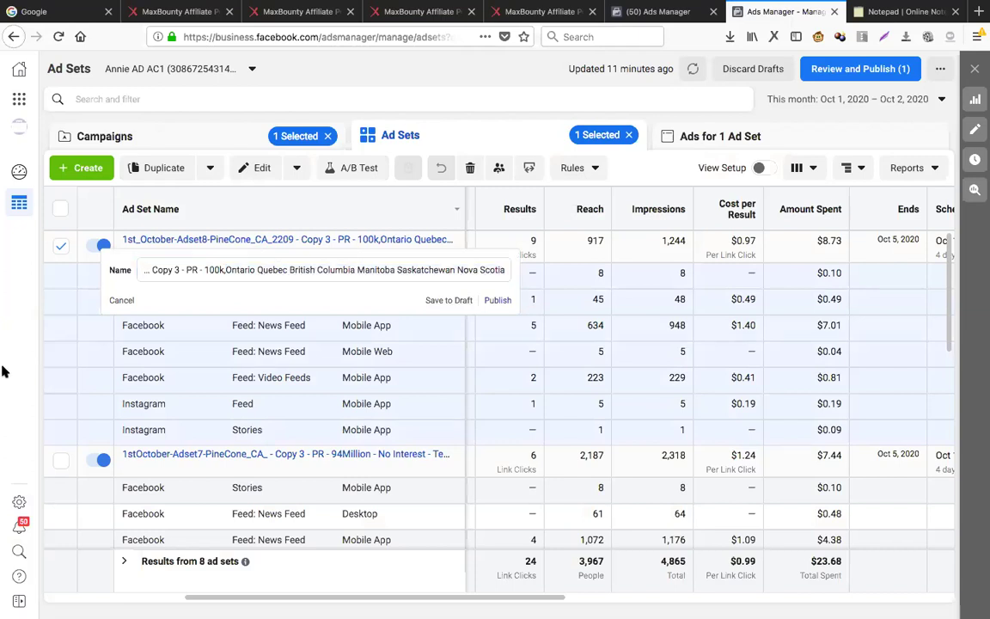
pyautogui.click(121, 301)
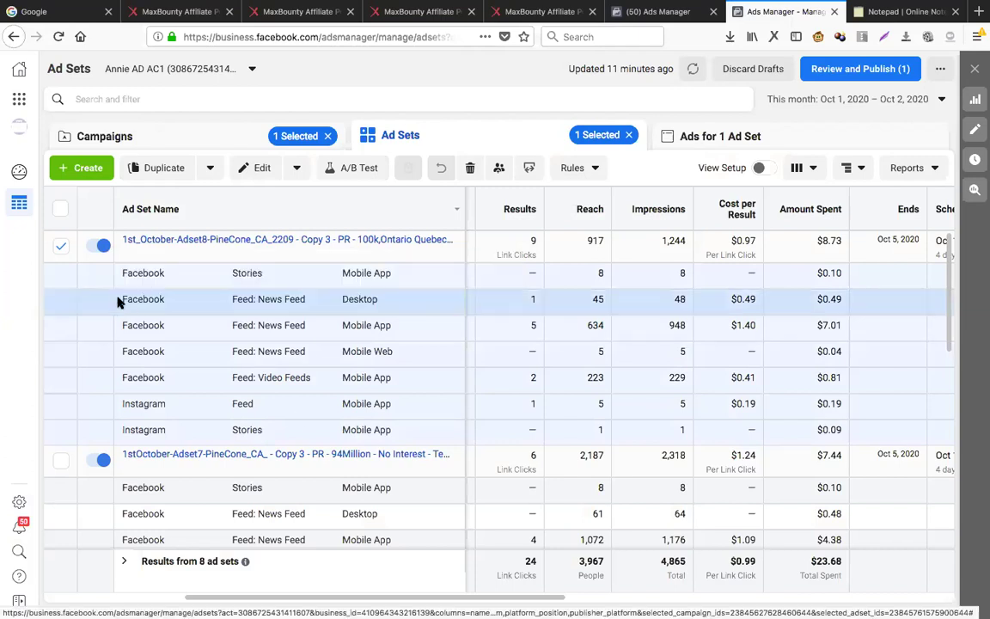
pyautogui.scroll(-2, 298, 417)
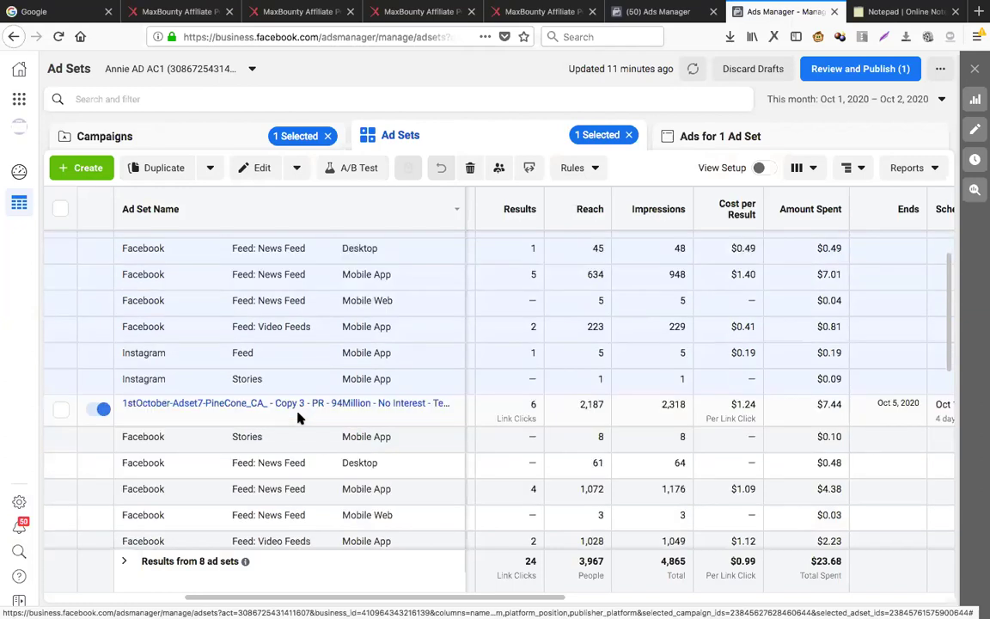
# Add a new line reading "Targed" to the Notepad, leaving one blank line below the list of Canadian provinces.
pyautogui.scroll(-2, 298, 413)
pyautogui.click(907, 13)
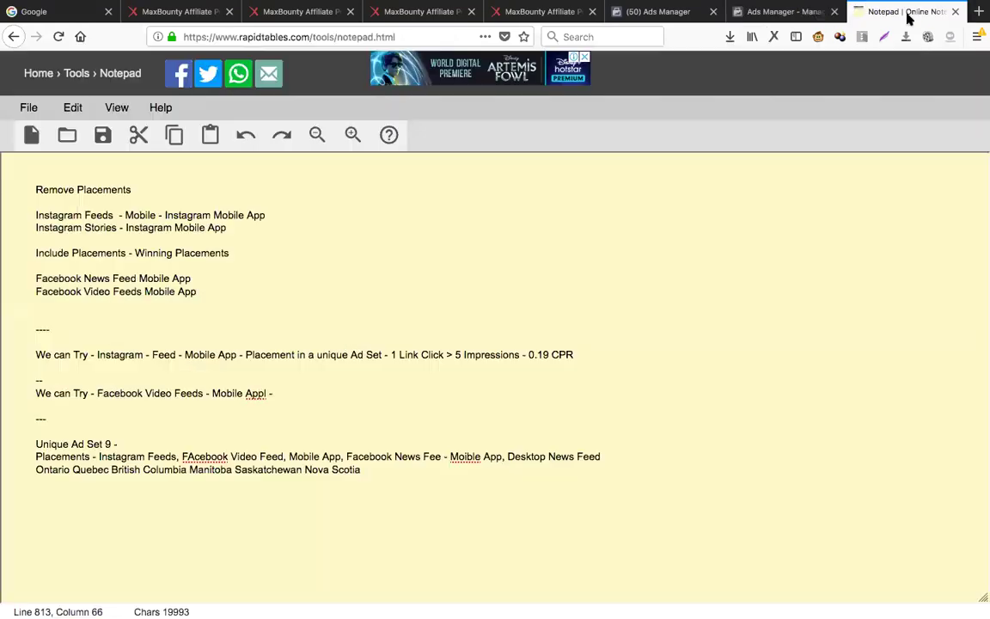
pyautogui.click(119, 444)
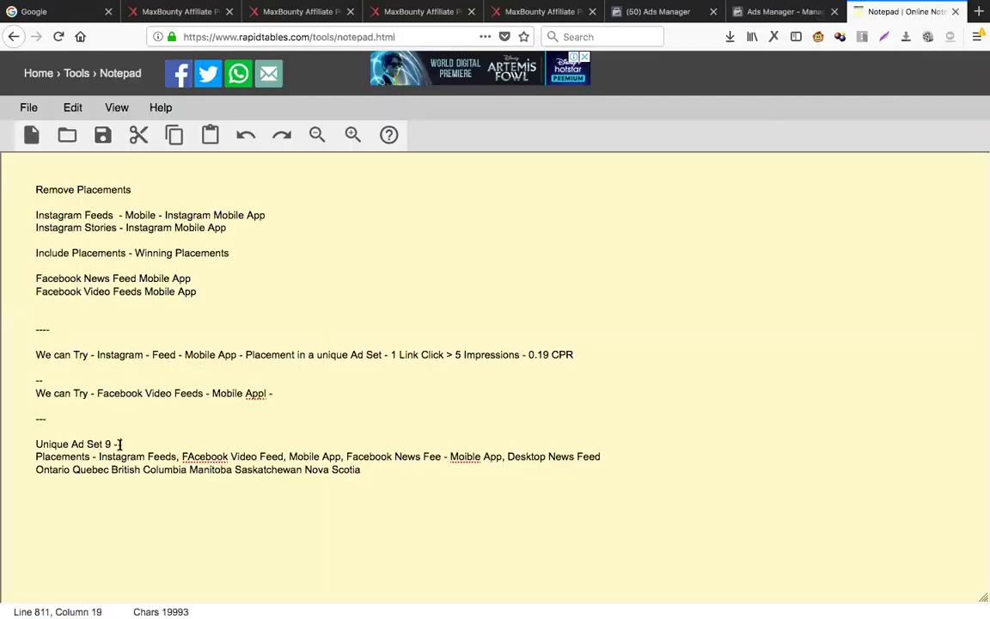
pyautogui.click(379, 468)
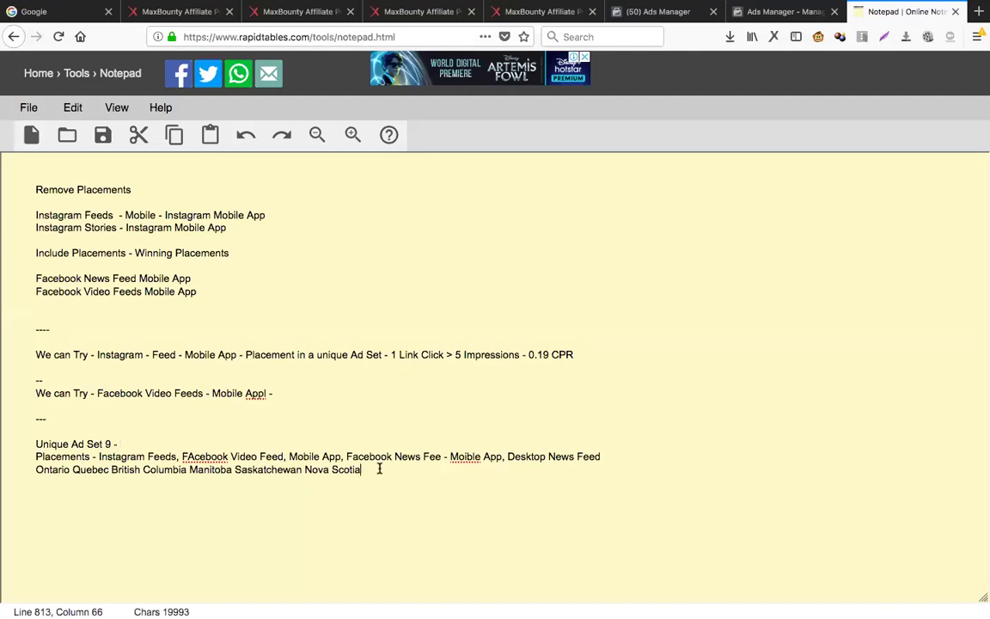
pyautogui.press('Return')
pyautogui.press('Return')
pyautogui.write('Targ')
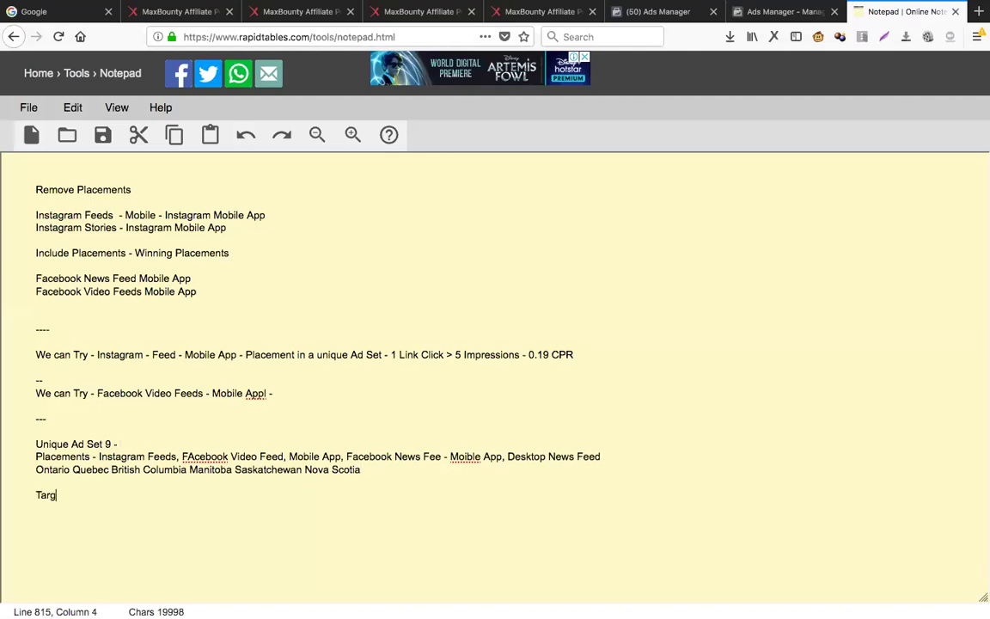
pyautogui.write('ete')
# Switch to Ads Manager and compare the placement rows of Adset8 and Adset7 by results, reach and cost.
pyautogui.click(739, 12)
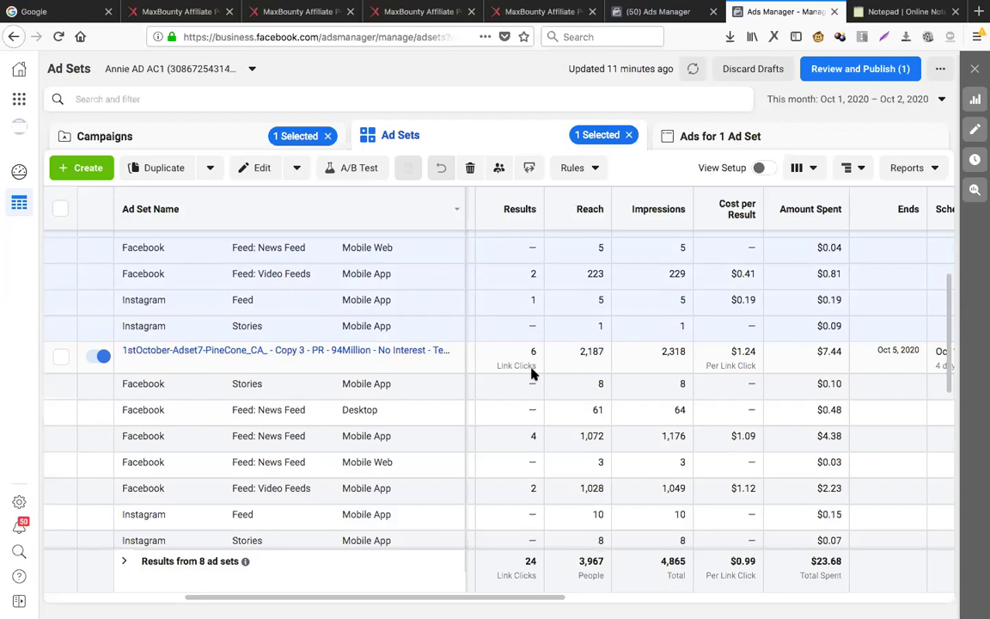
pyautogui.scroll(1, 531, 375)
pyautogui.scroll(1, 531, 375)
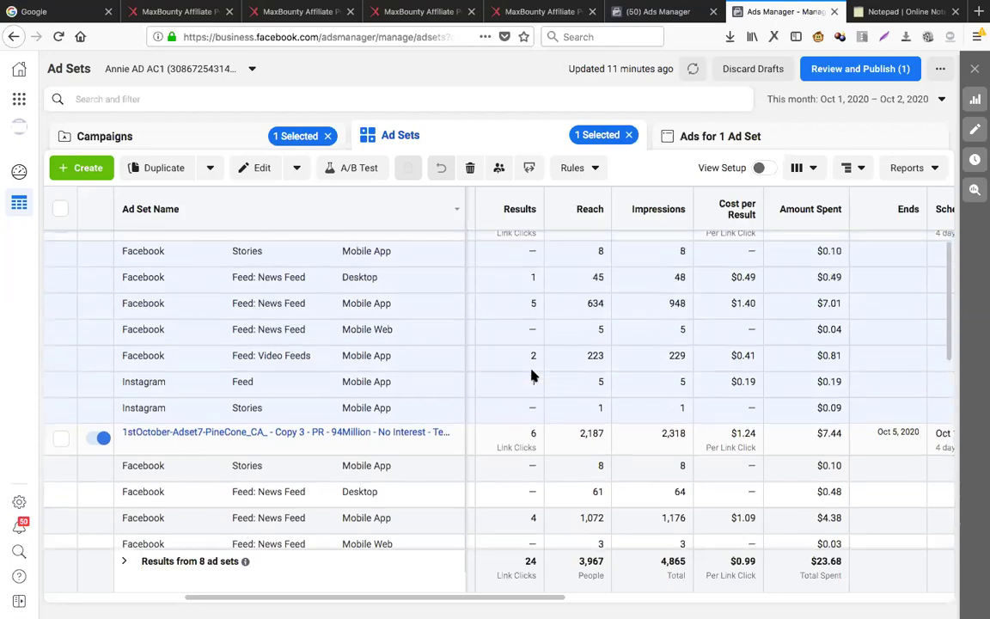
pyautogui.scroll(1, 531, 374)
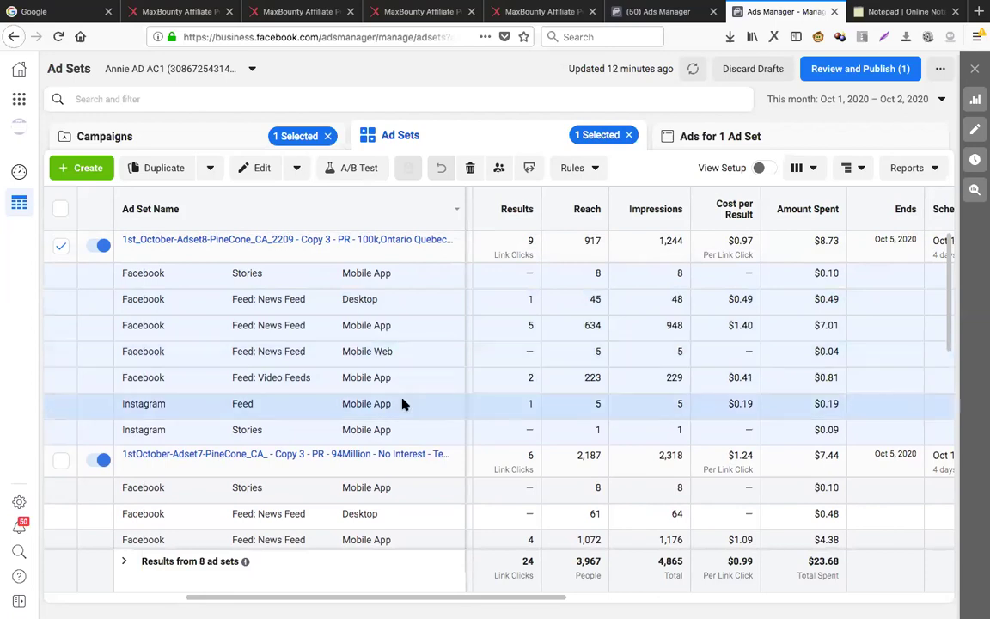
pyautogui.scroll(-1, 403, 404)
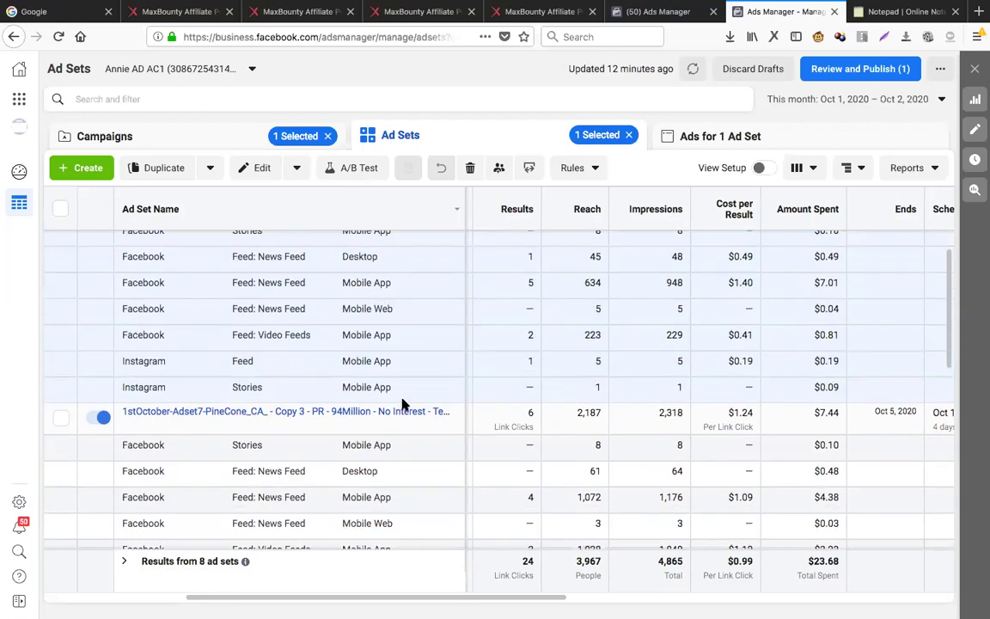
pyautogui.scroll(-2, 403, 404)
pyautogui.scroll(-2, 403, 404)
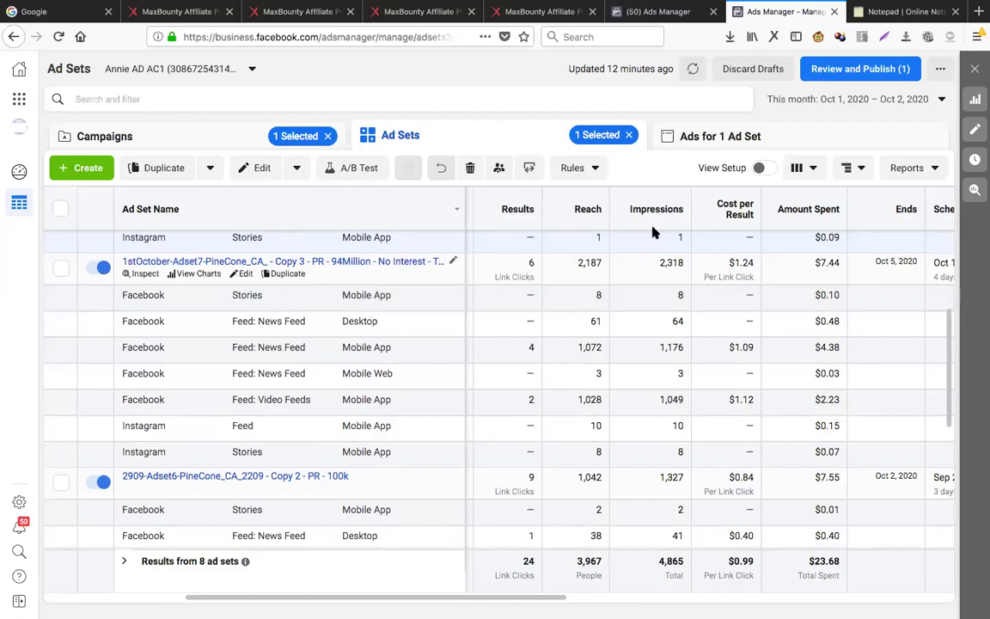
# Add "Facebook Stories - Mobile App is Cheap but we can remove it" below the Instagram Stories line under Remove Placements in the Notepad.
pyautogui.hotkey('ctrl', 'Tab')
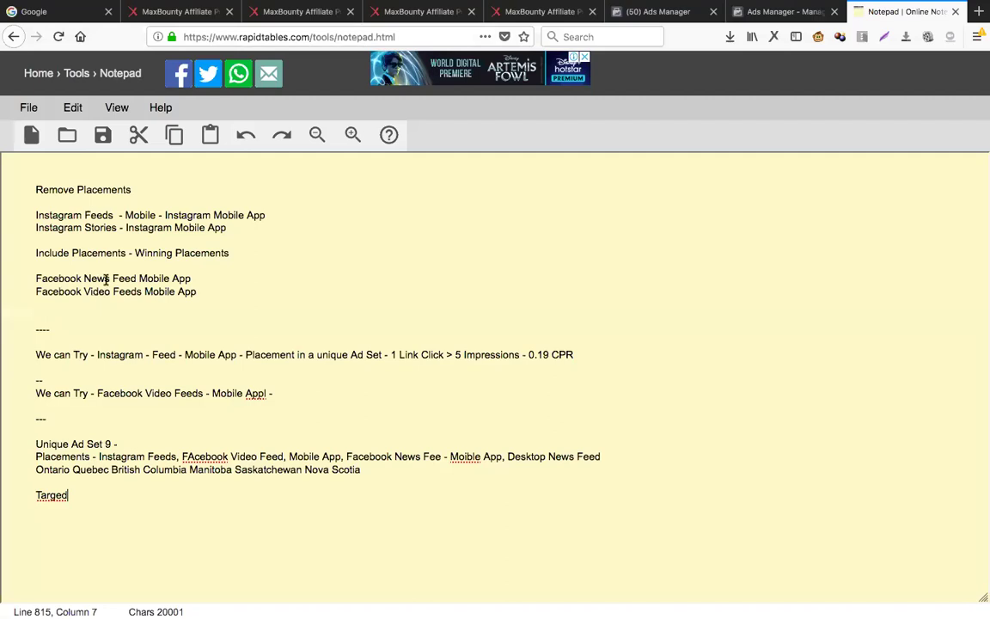
pyautogui.click(260, 232)
pyautogui.press('Return')
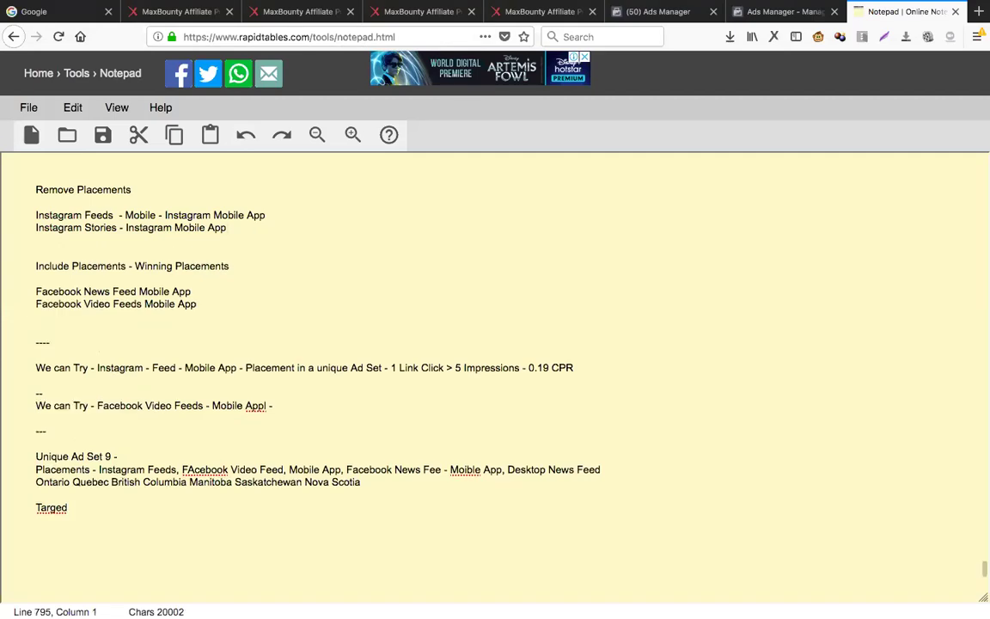
pyautogui.write('Facebook St')
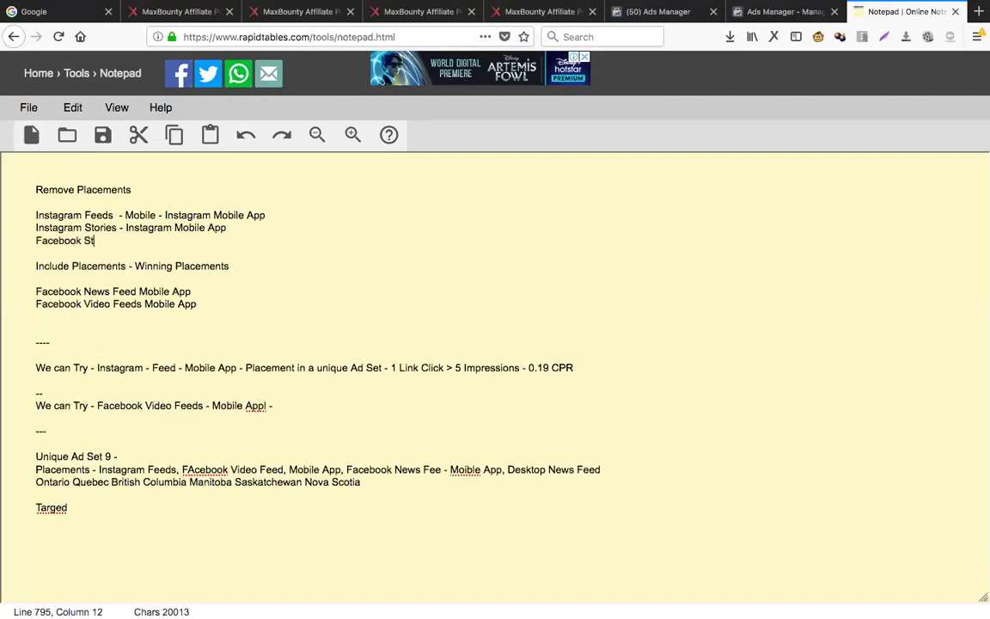
pyautogui.write('ories - Mobile App -')
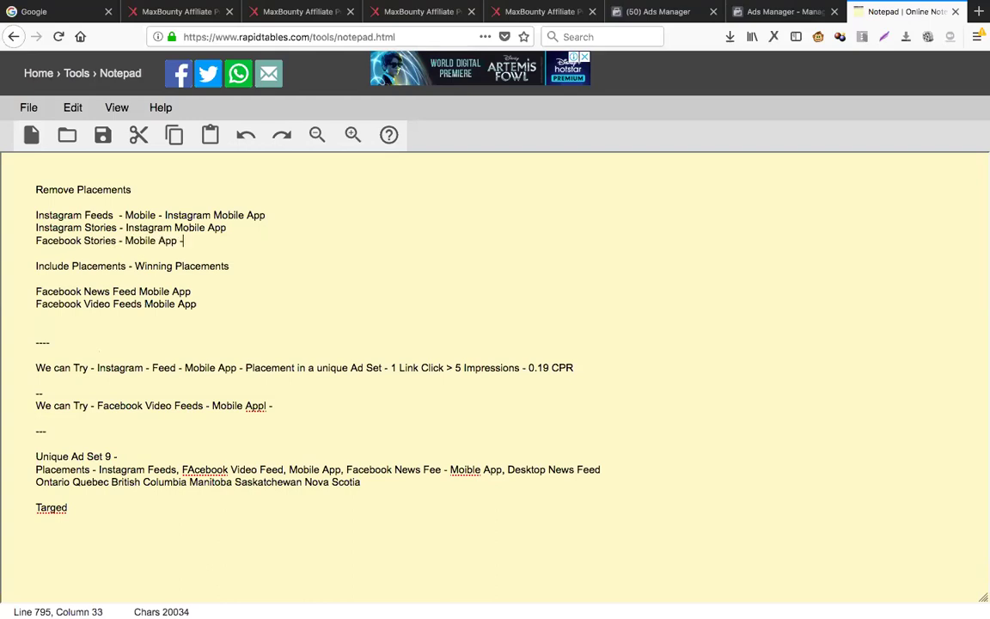
pyautogui.press('BackSpace')
pyautogui.press('BackSpace')
pyautogui.write('is Cheap but yo')
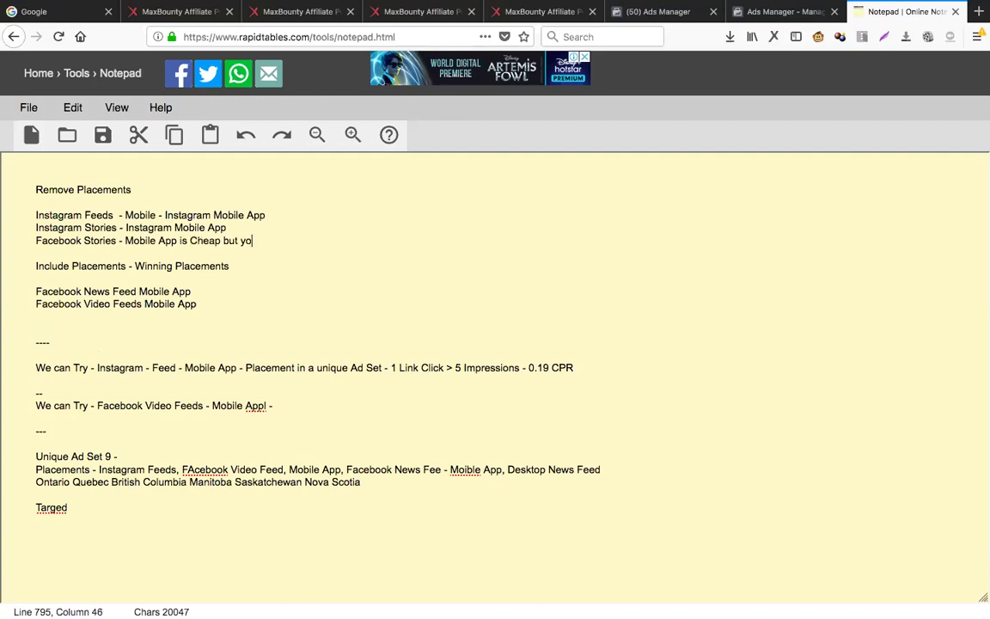
pyautogui.press('BackSpace')
pyautogui.press('BackSpace')
pyautogui.write('we can remove ')
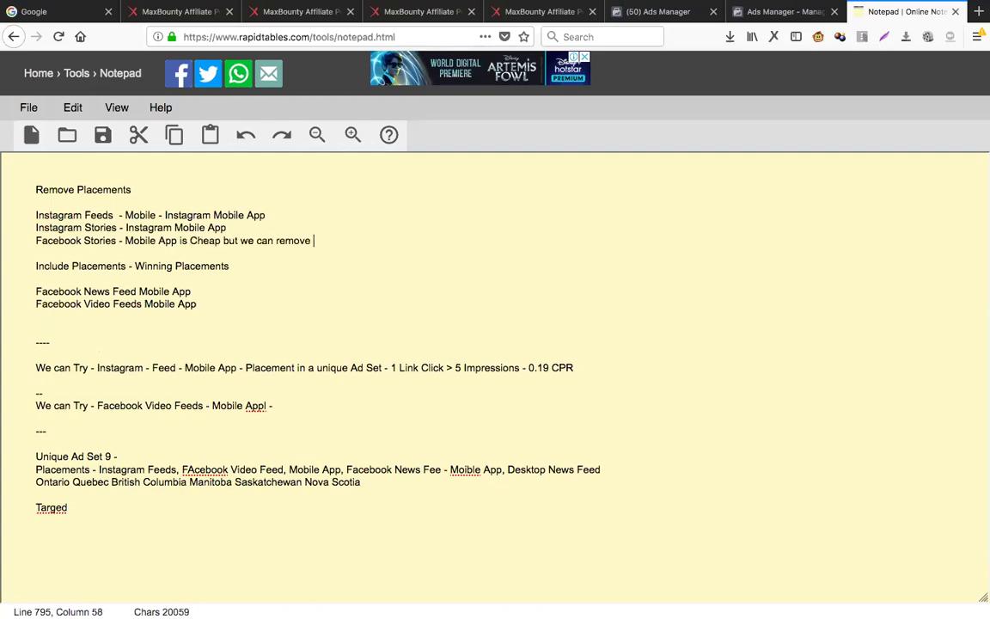
pyautogui.write('it')
# Return to Ads Manager and examine the Adset7 and Adset6 placement results, including the older ad sets listed below them.
pyautogui.click(773, 12)
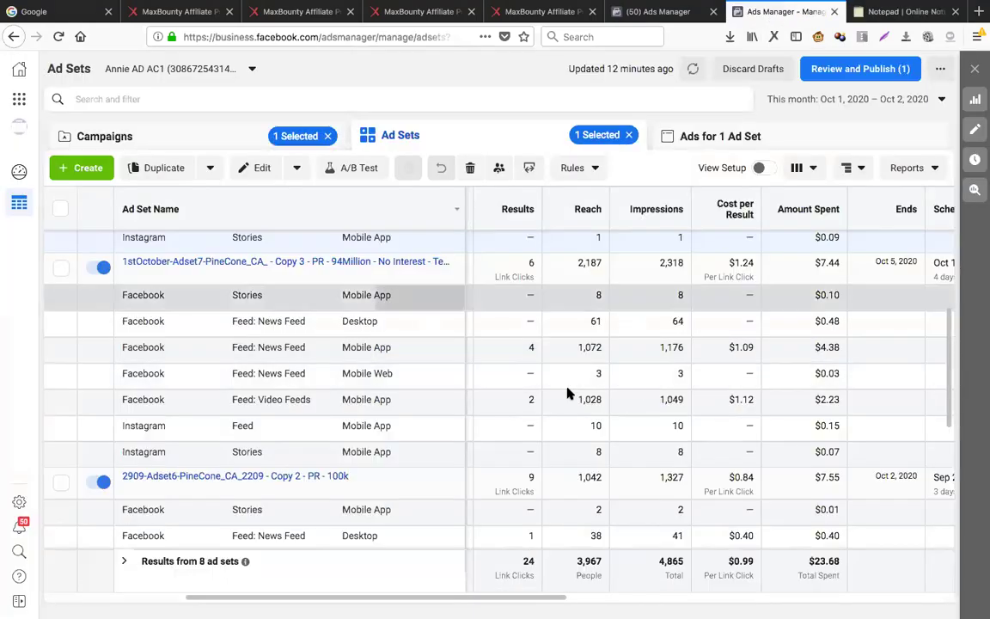
pyautogui.scroll(-1, 567, 401)
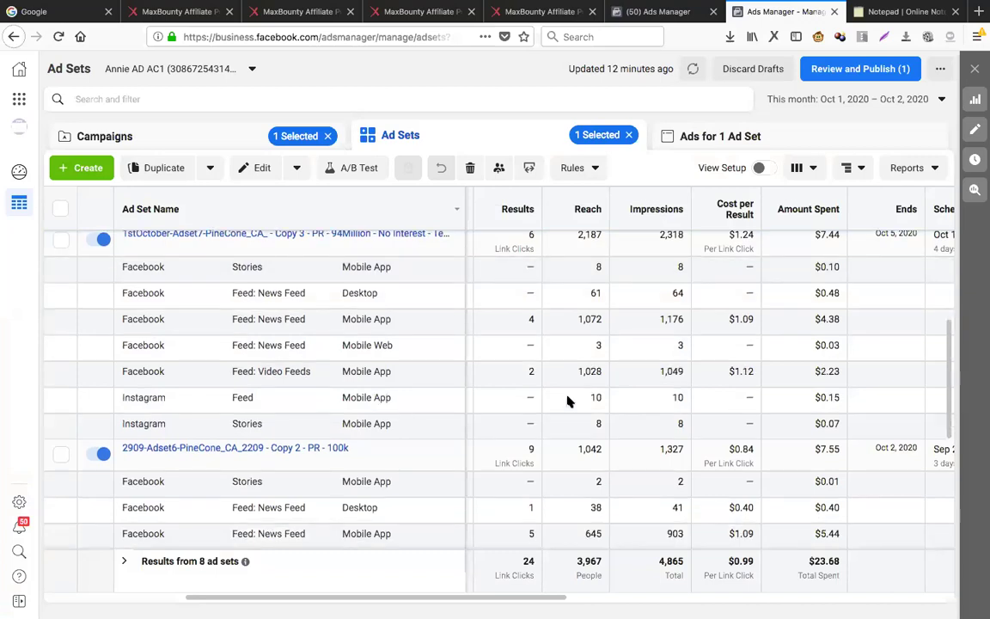
pyautogui.scroll(-1, 567, 401)
pyautogui.scroll(-2, 567, 401)
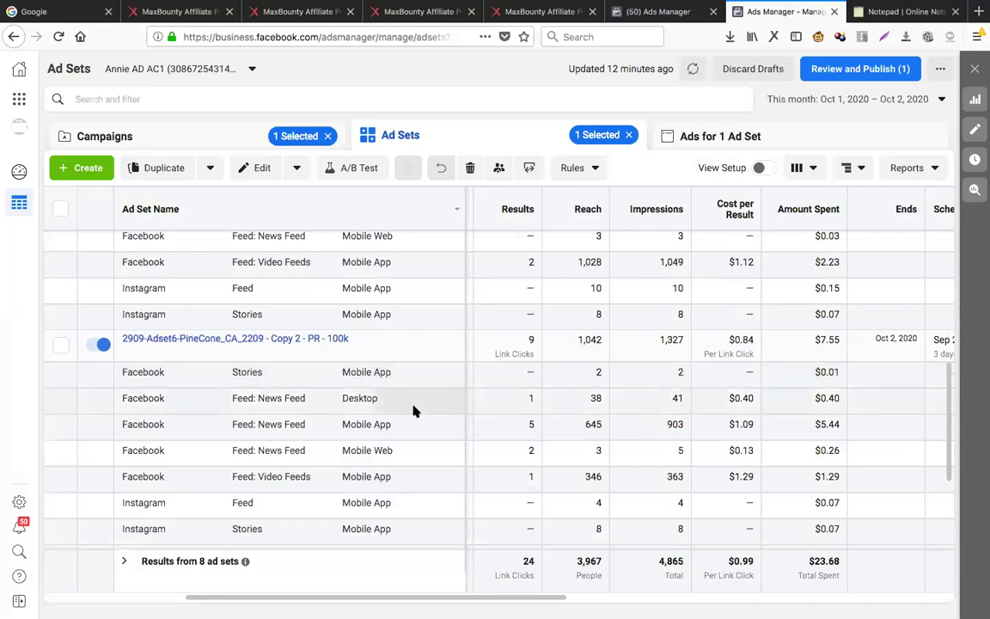
pyautogui.scroll(-1, 405, 436)
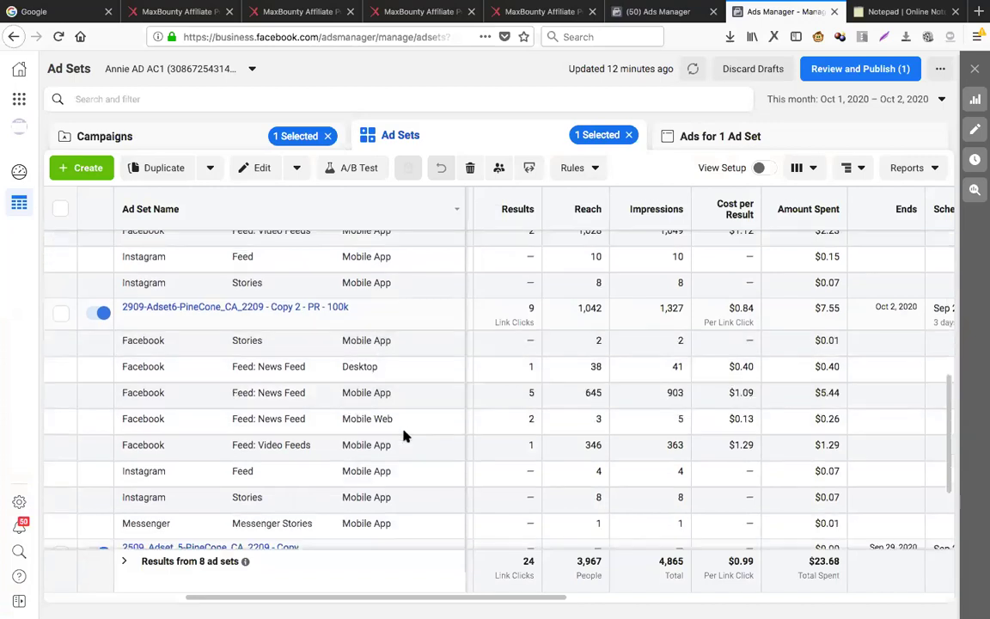
pyautogui.scroll(-1, 404, 436)
pyautogui.scroll(-1, 404, 436)
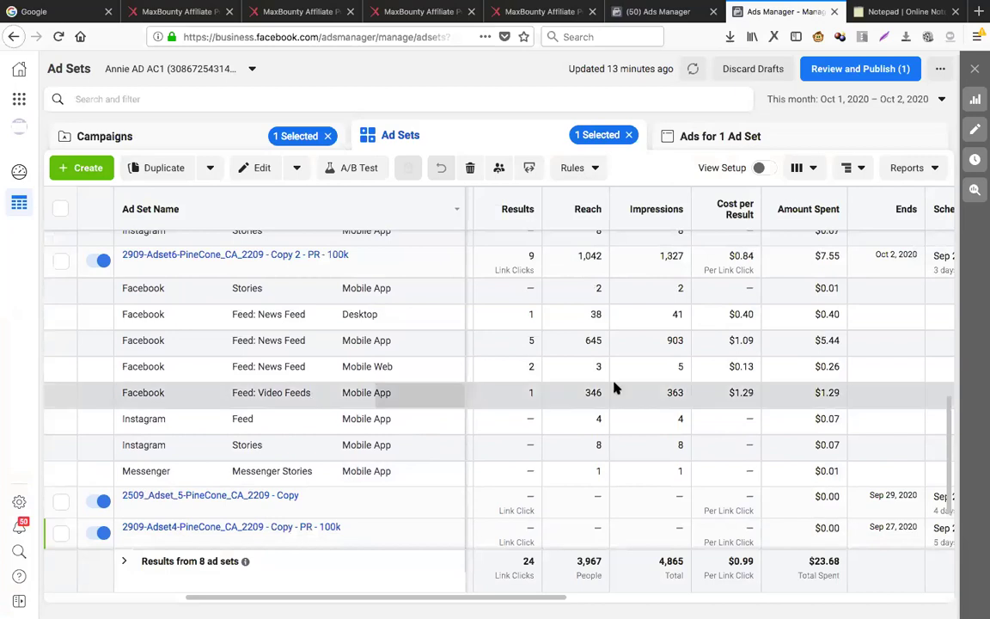
pyautogui.scroll(-3, 615, 388)
pyautogui.hscroll(-1, 614, 389)
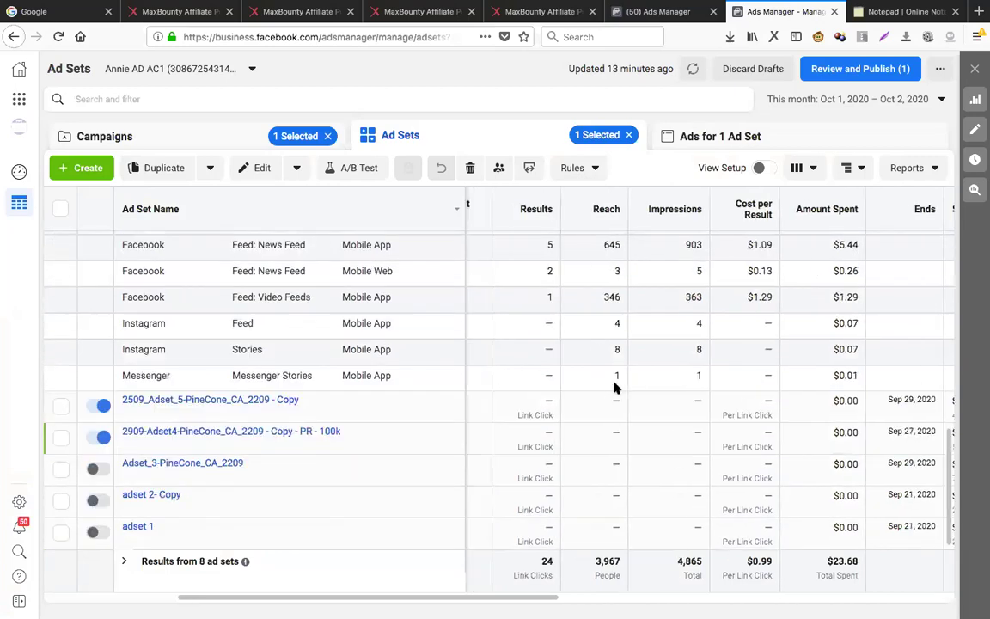
pyautogui.scroll(3, 614, 388)
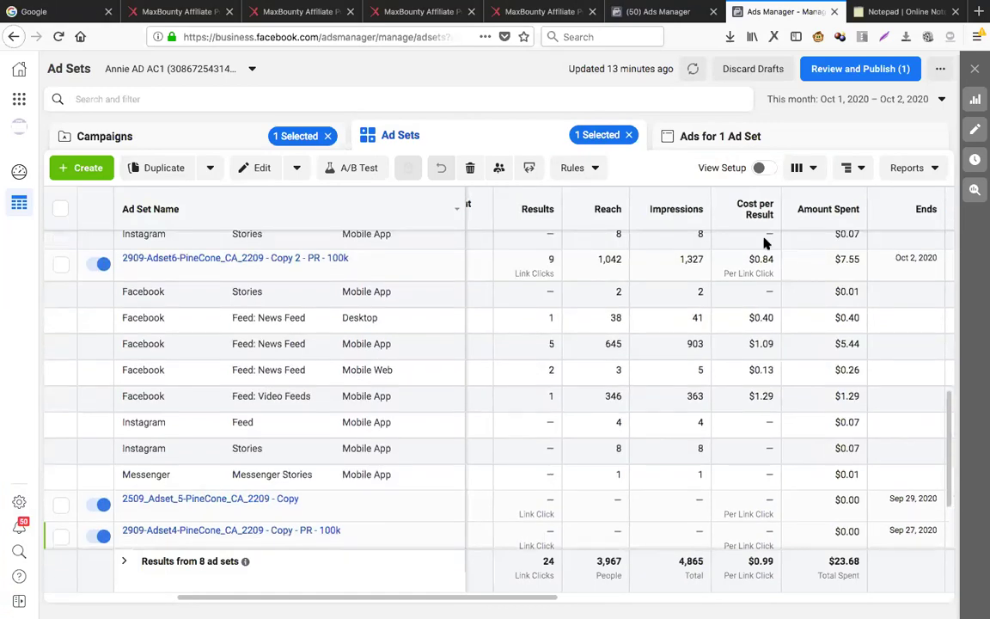
pyautogui.scroll(3, 816, 172)
pyautogui.scroll(4, 817, 172)
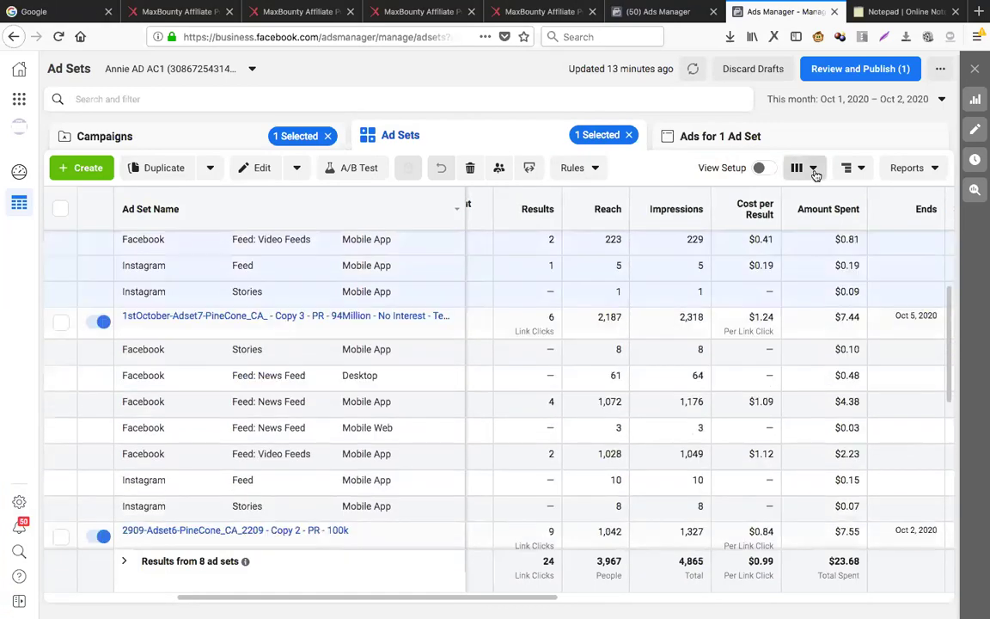
# Look through the delivery and action breakdown options and break the ad sets down by Business Locations.
pyautogui.click(813, 168)
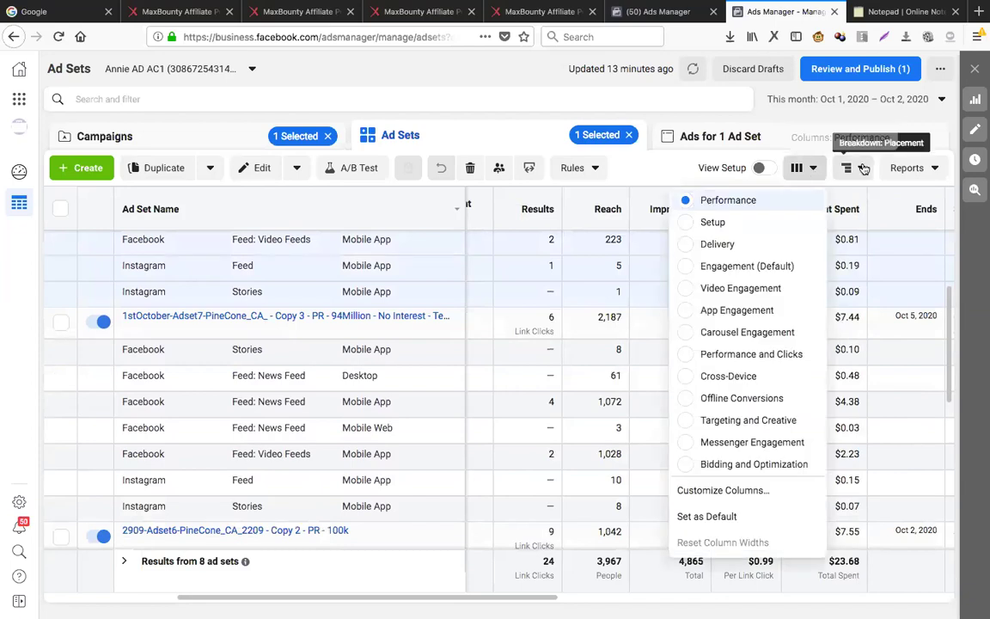
pyautogui.click(849, 169)
pyautogui.moveTo(772, 199)
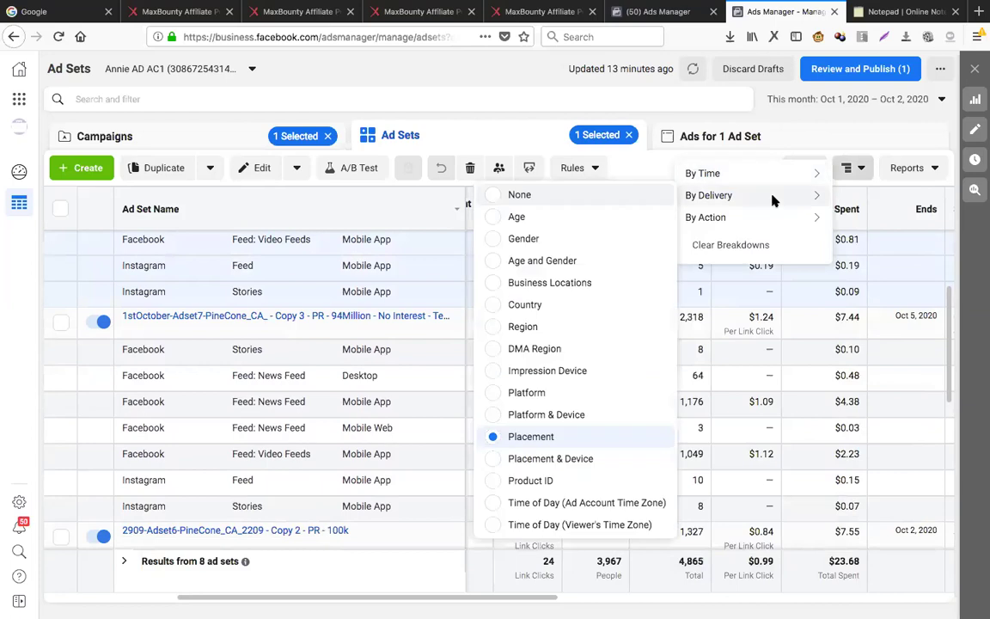
pyautogui.moveTo(705, 217)
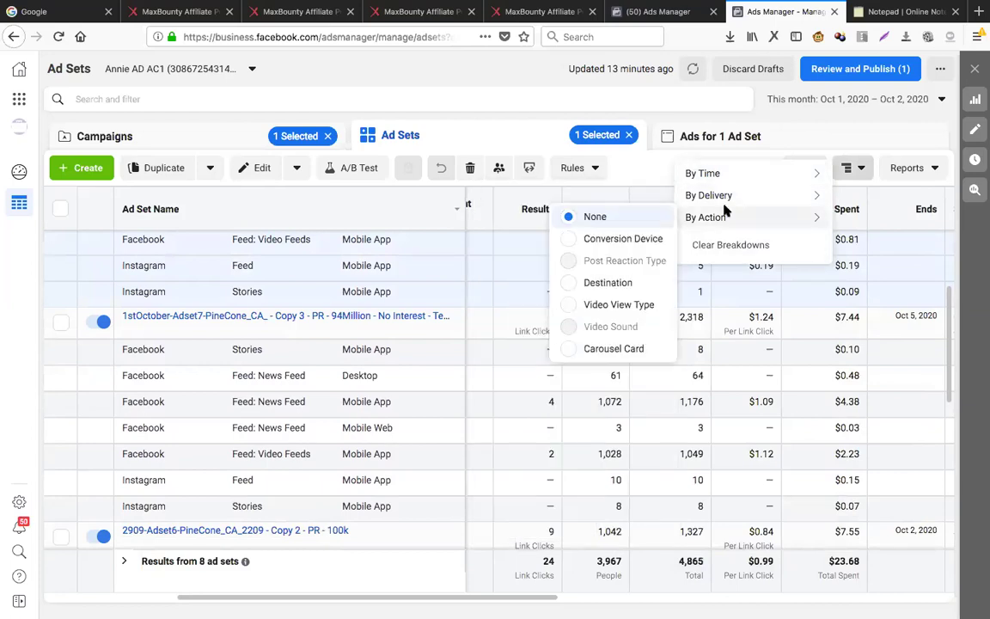
pyautogui.moveTo(726, 199)
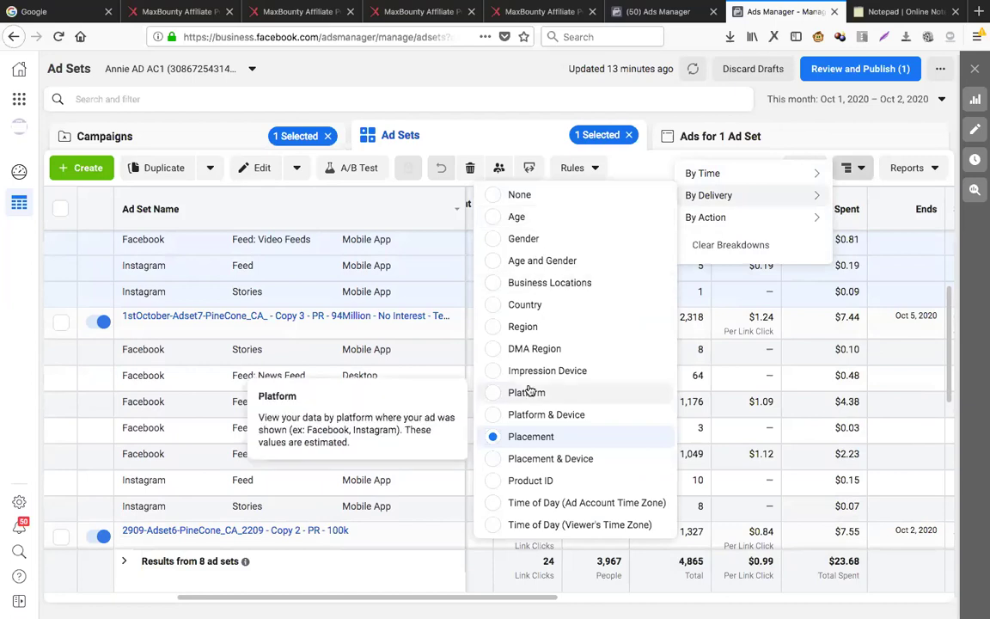
pyautogui.click(496, 287)
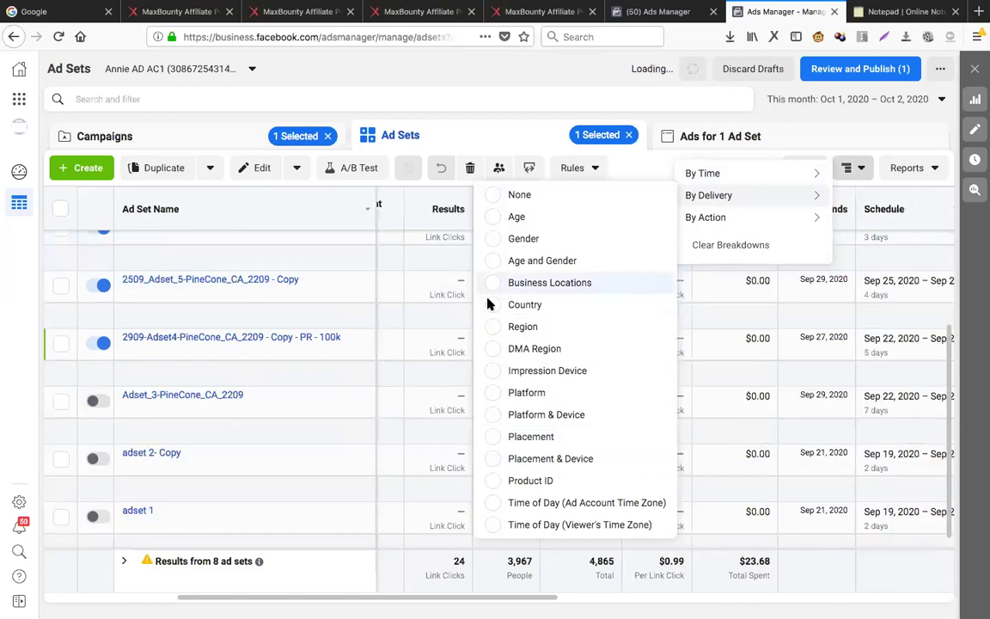
pyautogui.click(862, 171)
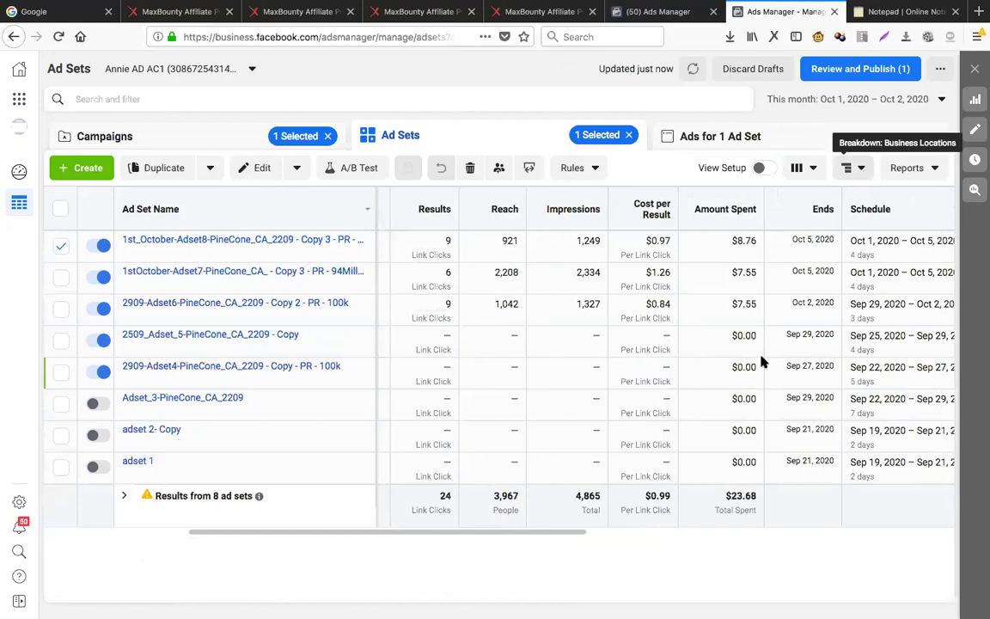
# Break the ad sets down by Gender and compare the female and male results of Adset8, Adset7 and Adset6.
pyautogui.click(856, 168)
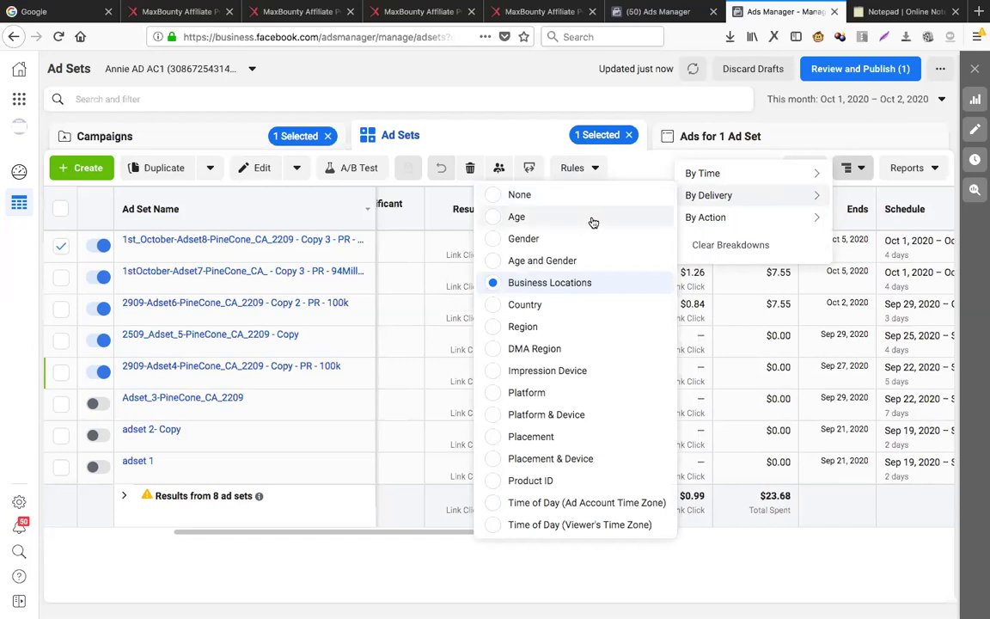
pyautogui.click(494, 241)
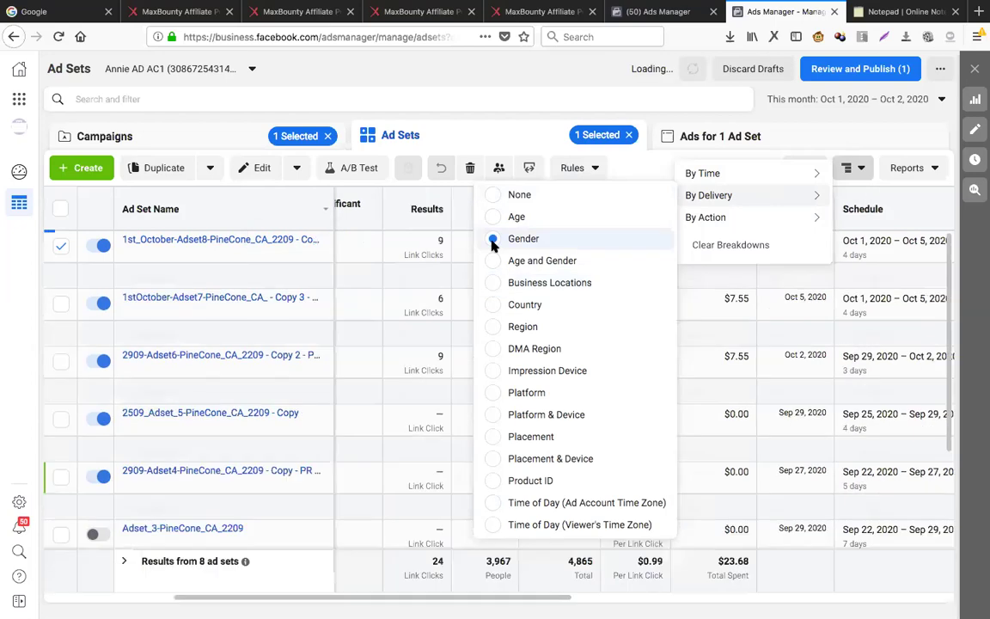
pyautogui.click(866, 174)
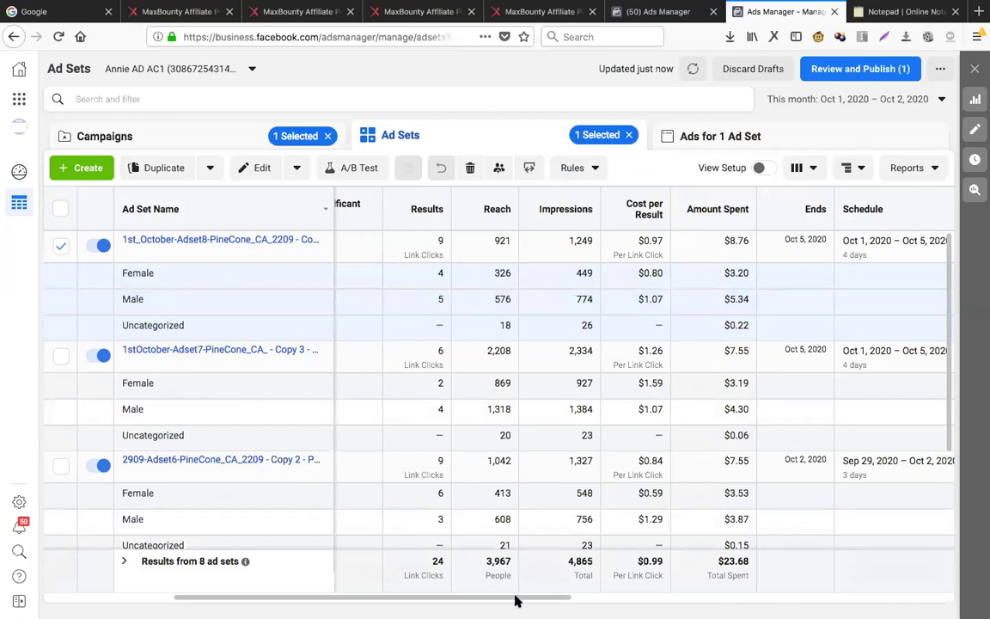
pyautogui.hscroll(-3, 456, 601)
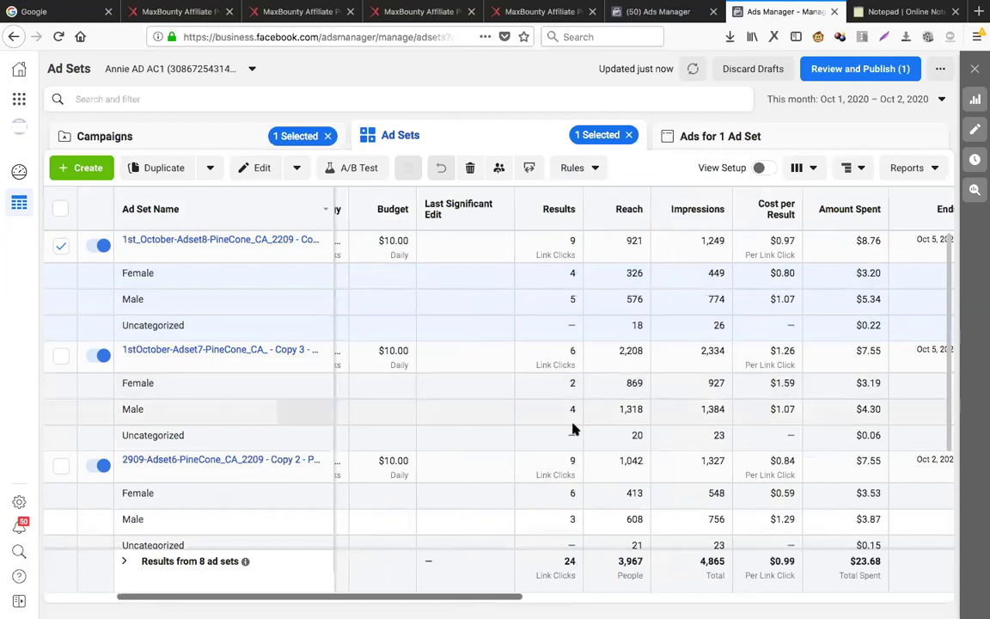
pyautogui.scroll(-1, 573, 428)
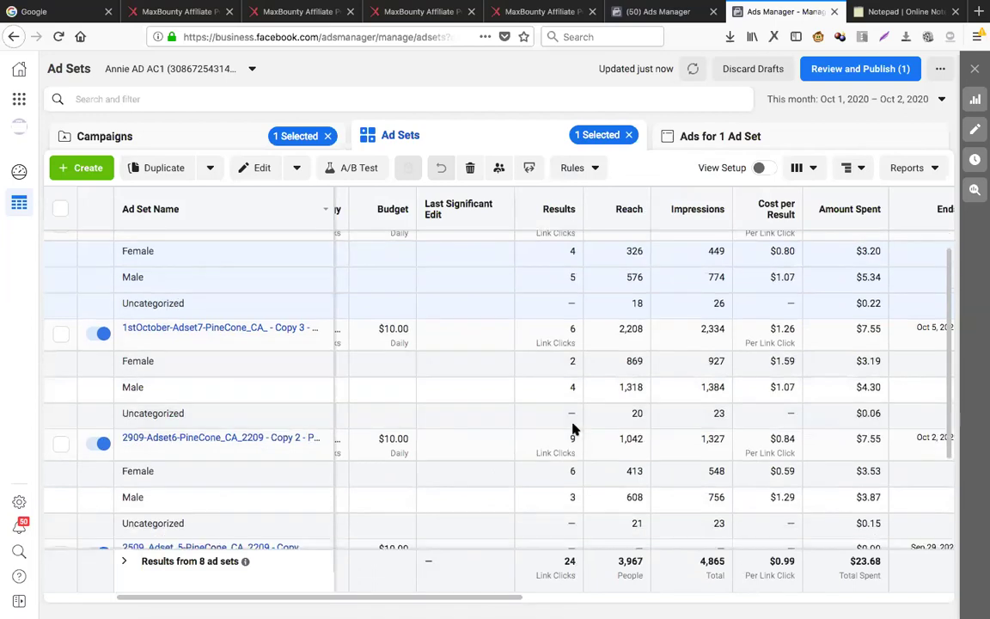
pyautogui.scroll(-1, 573, 429)
pyautogui.scroll(-1, 574, 427)
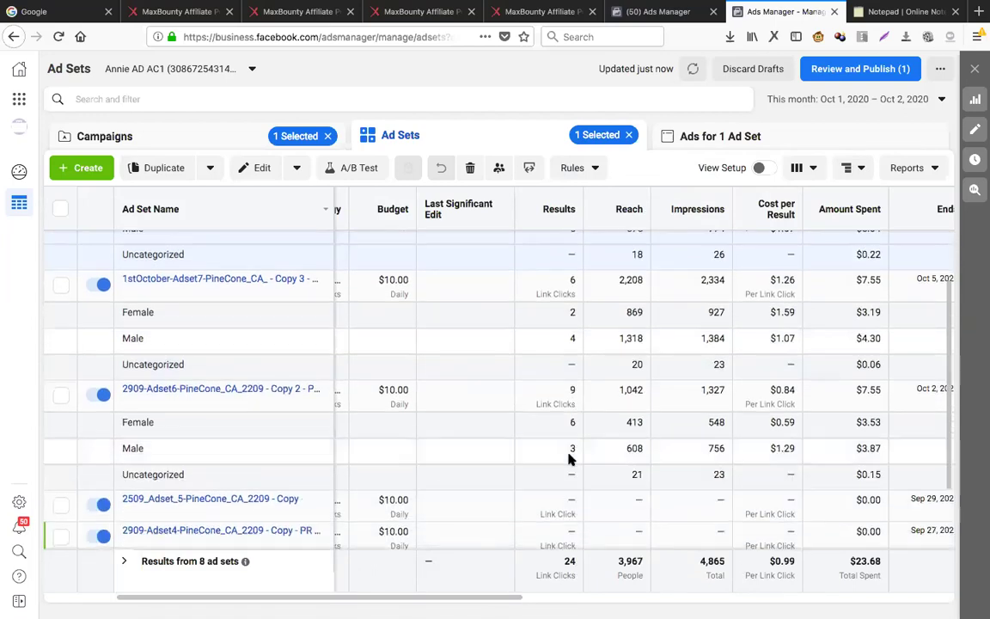
# Break the ad sets down by Impression Device and compare the device results and costs of Adset8 and Adset7.
pyautogui.scroll(-1, 568, 459)
pyautogui.scroll(2, 569, 460)
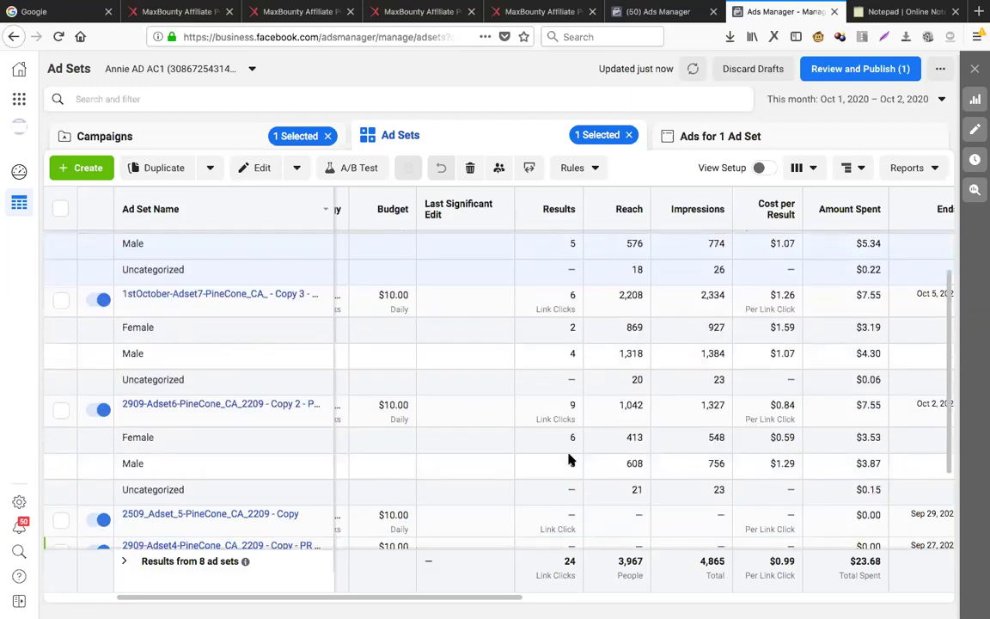
pyautogui.scroll(1, 575, 436)
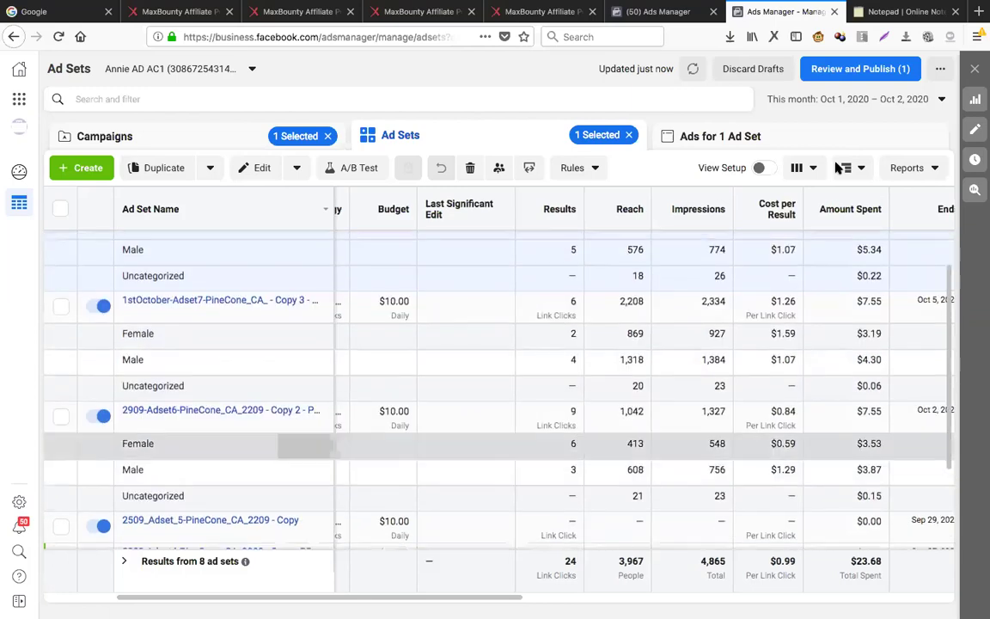
pyautogui.click(856, 174)
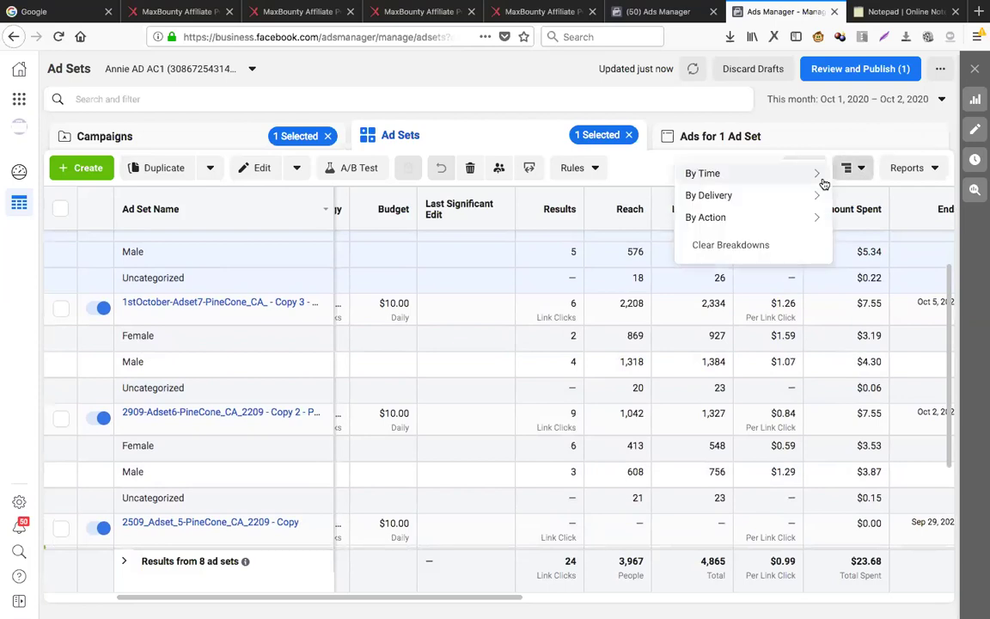
pyautogui.moveTo(740, 202)
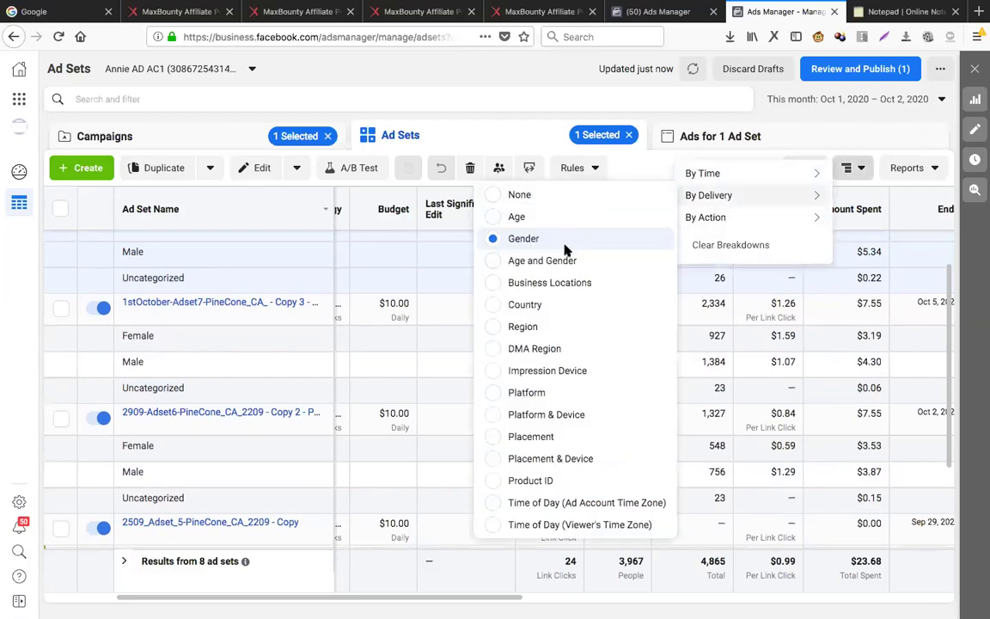
pyautogui.click(496, 374)
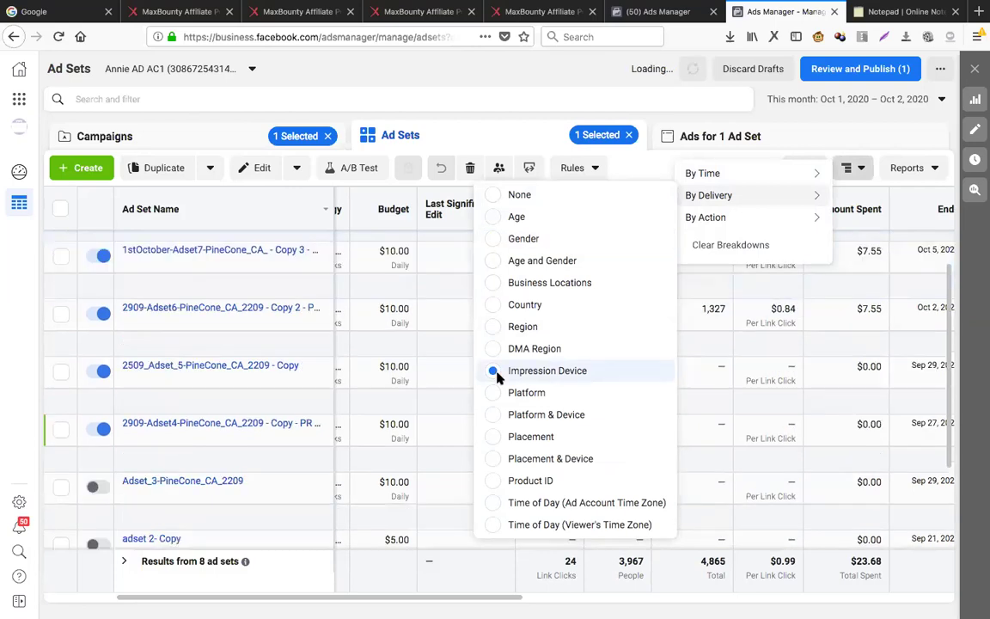
pyautogui.click(860, 170)
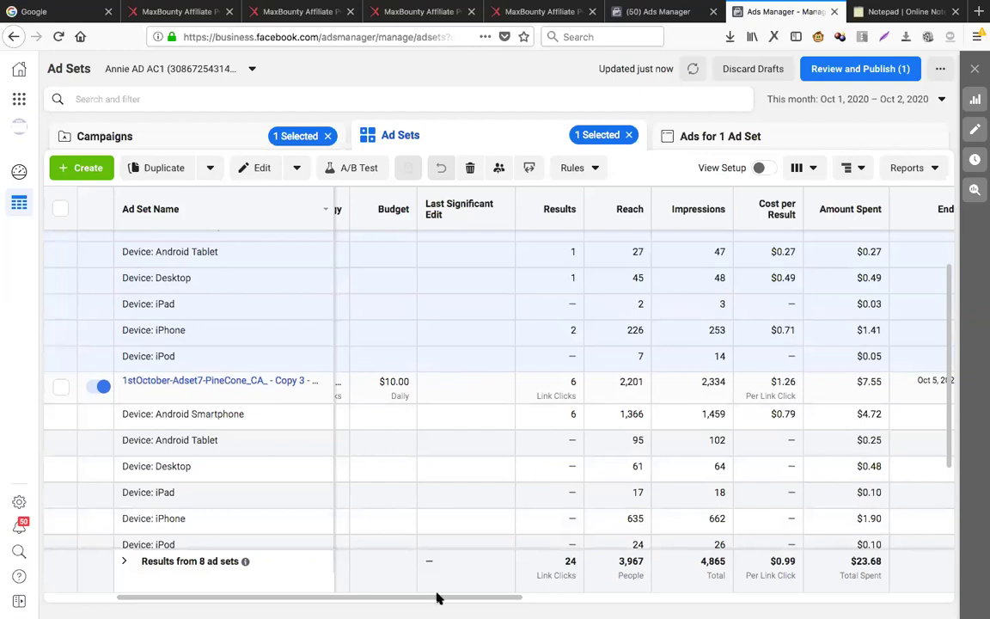
pyautogui.hscroll(-3, 374, 597)
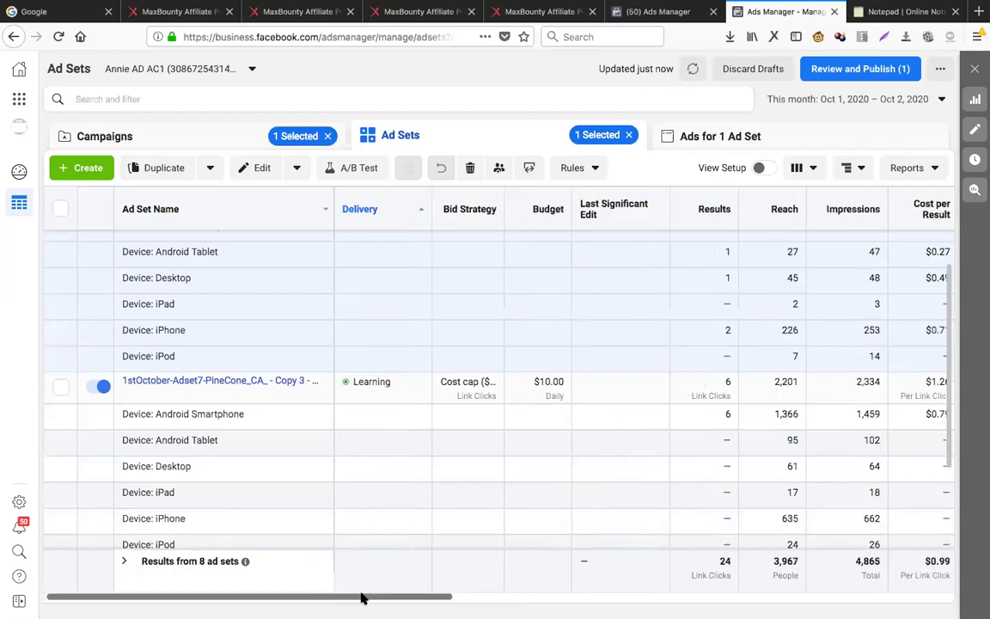
pyautogui.hscroll(2, 366, 592)
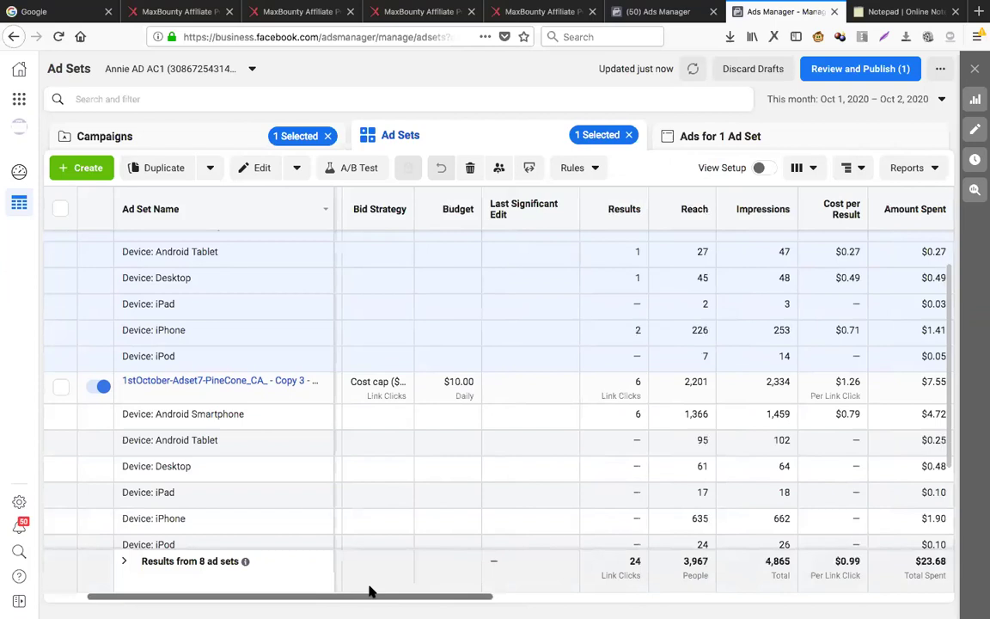
pyautogui.hscroll(1, 383, 589)
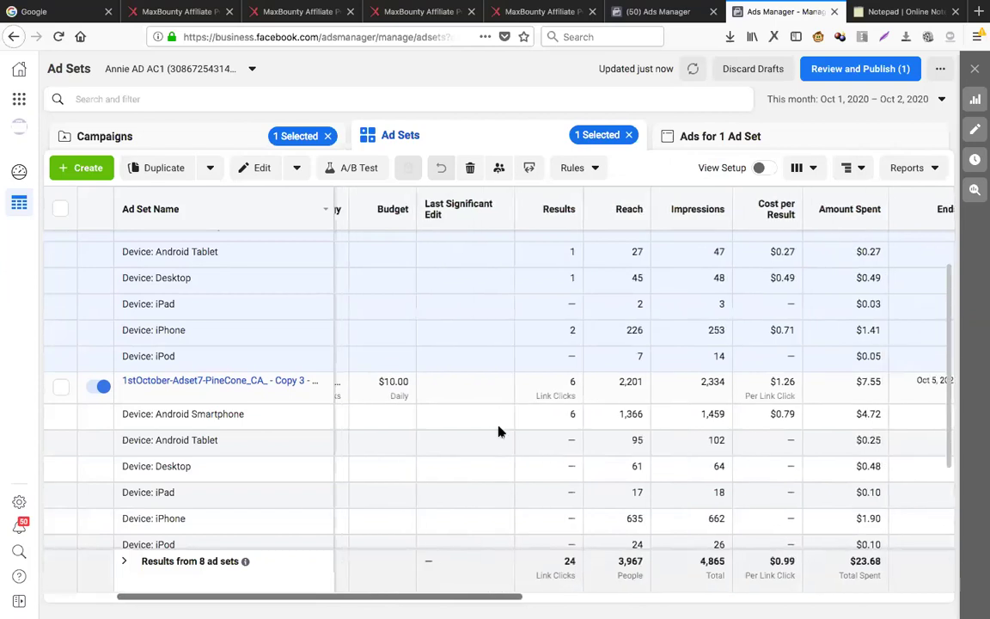
pyautogui.scroll(1, 499, 431)
pyautogui.scroll(2, 498, 431)
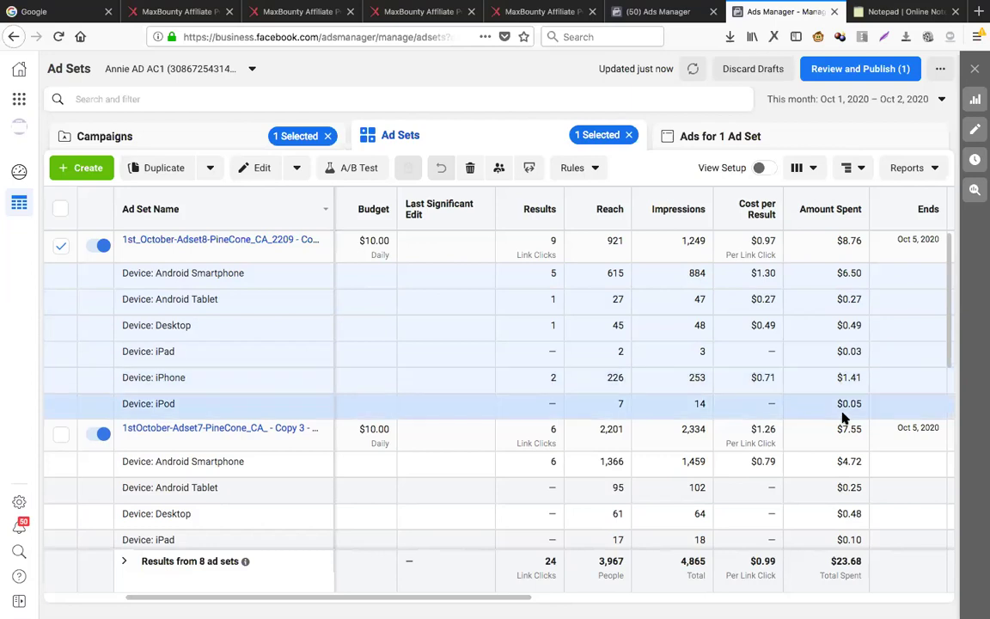
# In the Notepad, add "Only Android - Smart Phone" below the regions line of Unique Ad Set 9, and return to Ads Manager.
pyautogui.click(876, 14)
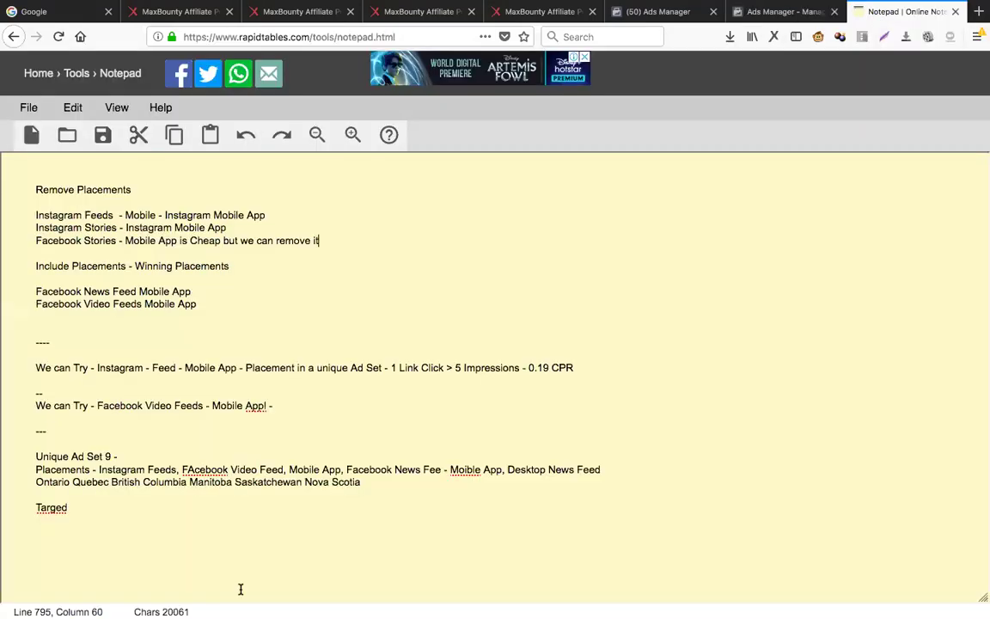
pyautogui.click(375, 482)
pyautogui.press('Return')
pyautogui.write('Only An')
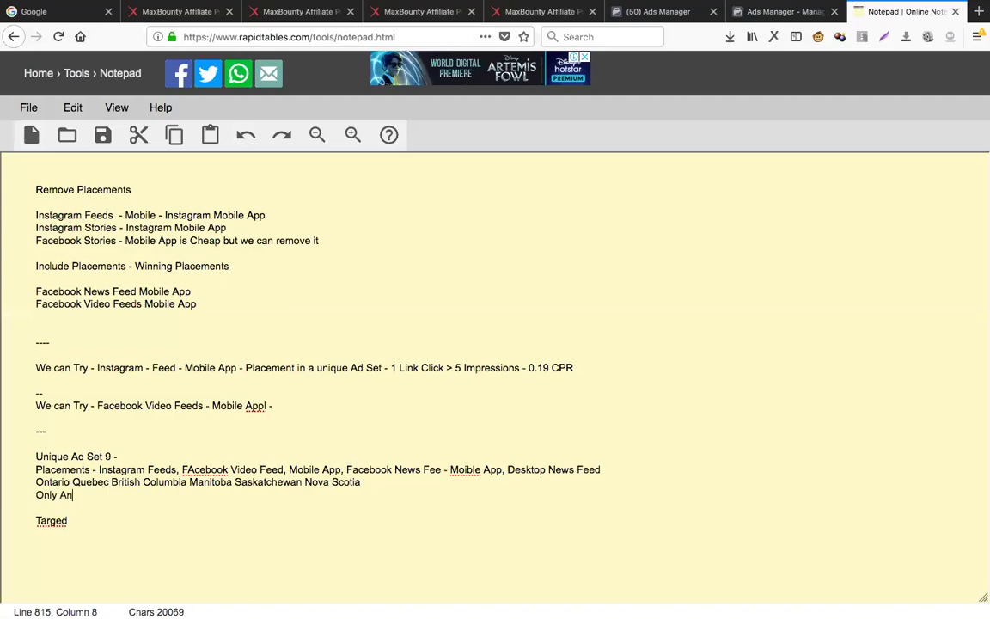
pyautogui.write('droid S')
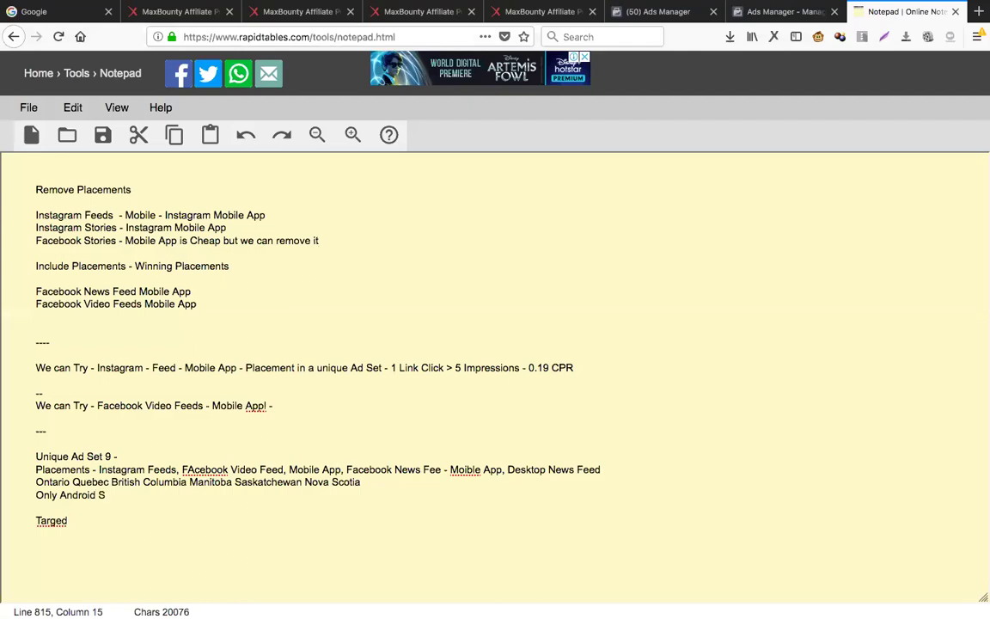
pyautogui.press('BackSpace')
pyautogui.write('- Smart Phone')
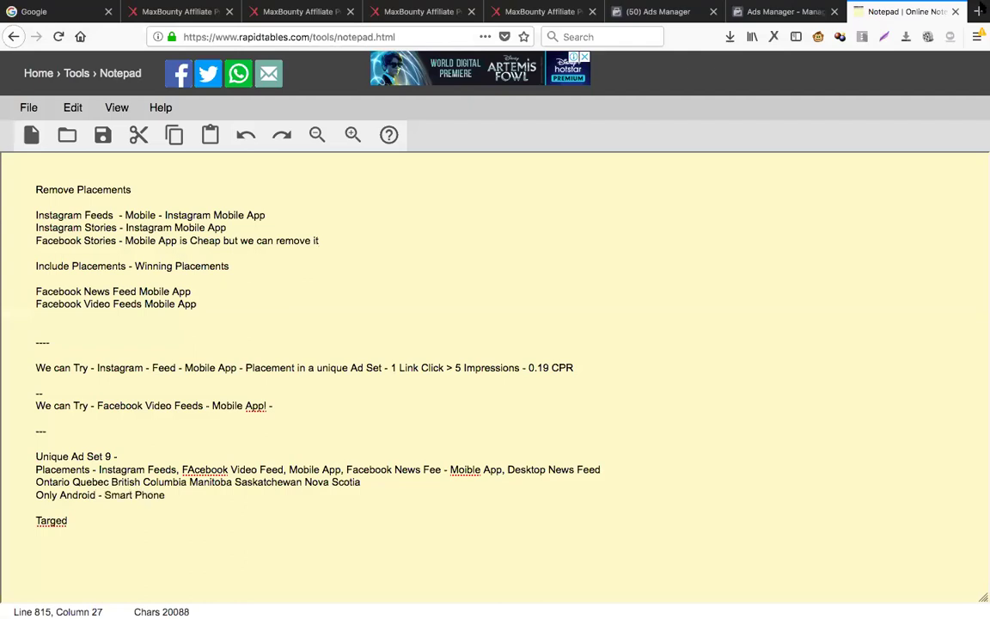
pyautogui.click(767, 15)
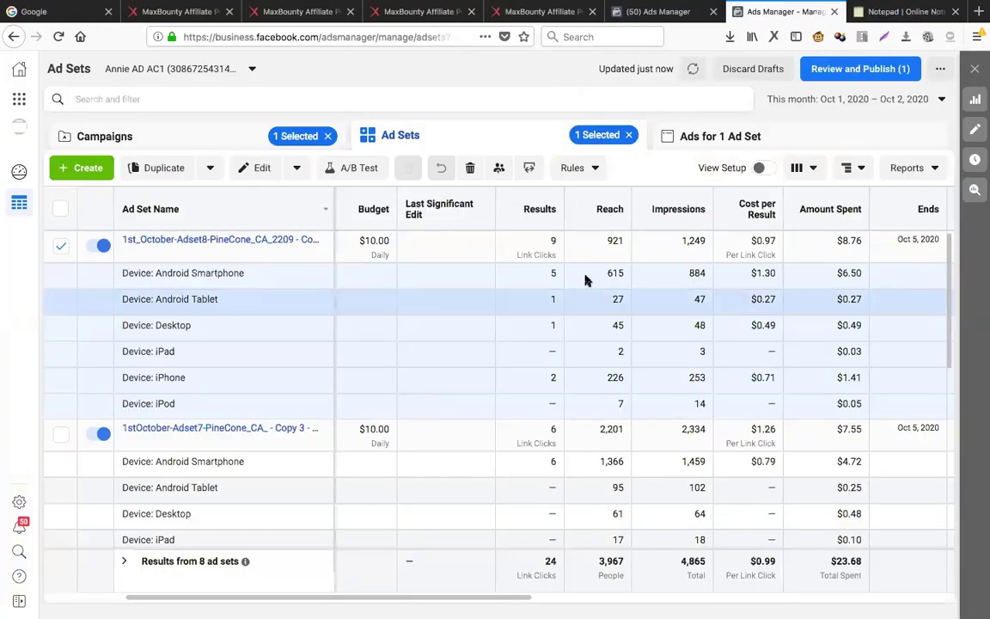